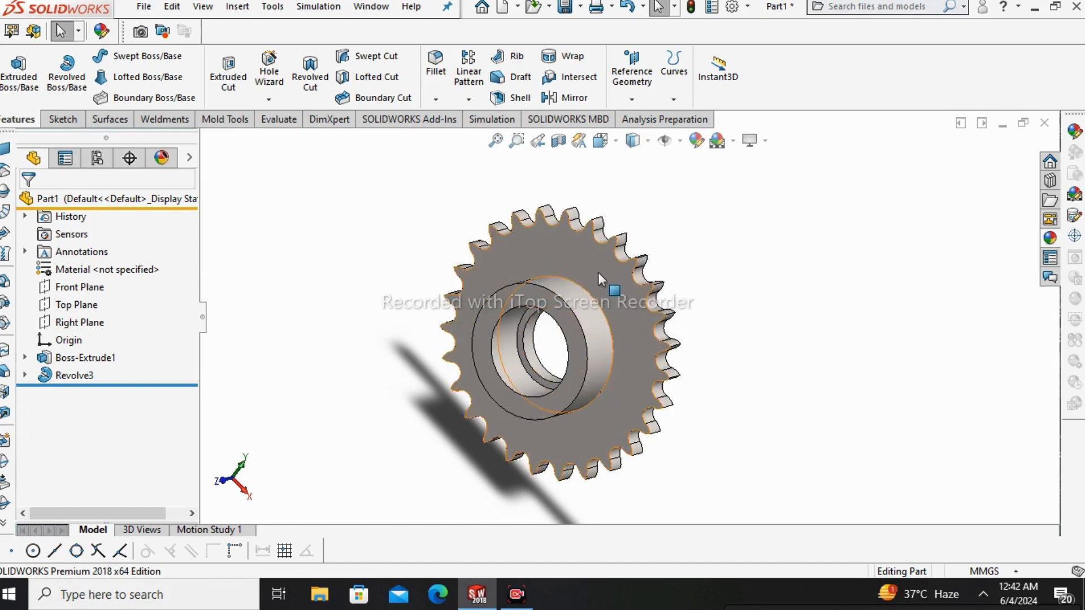
scroll(598, 273, "up", 2)
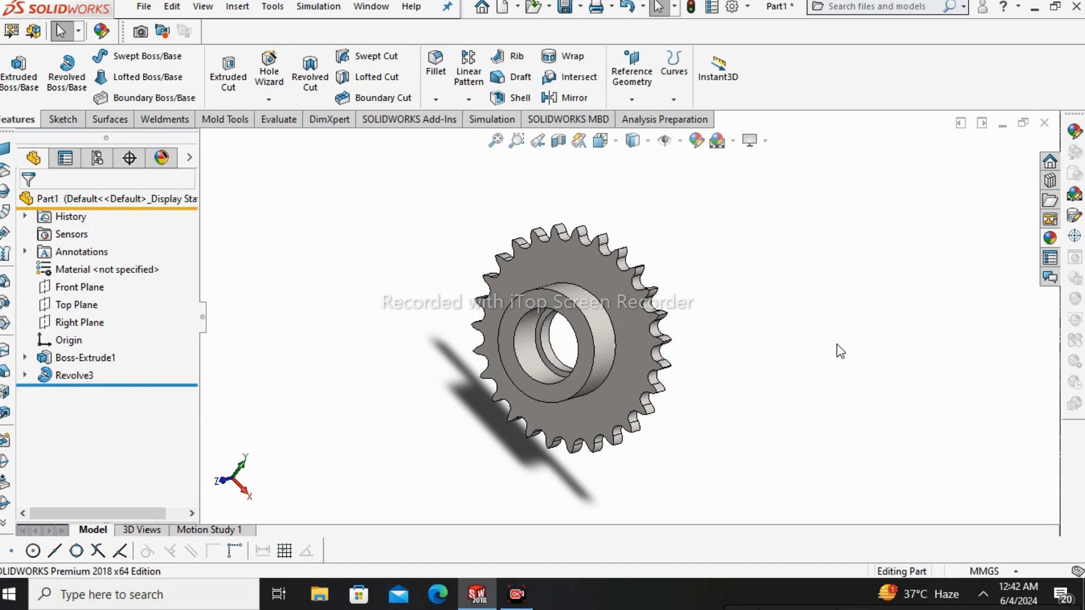
scroll(615, 341, "down", 2)
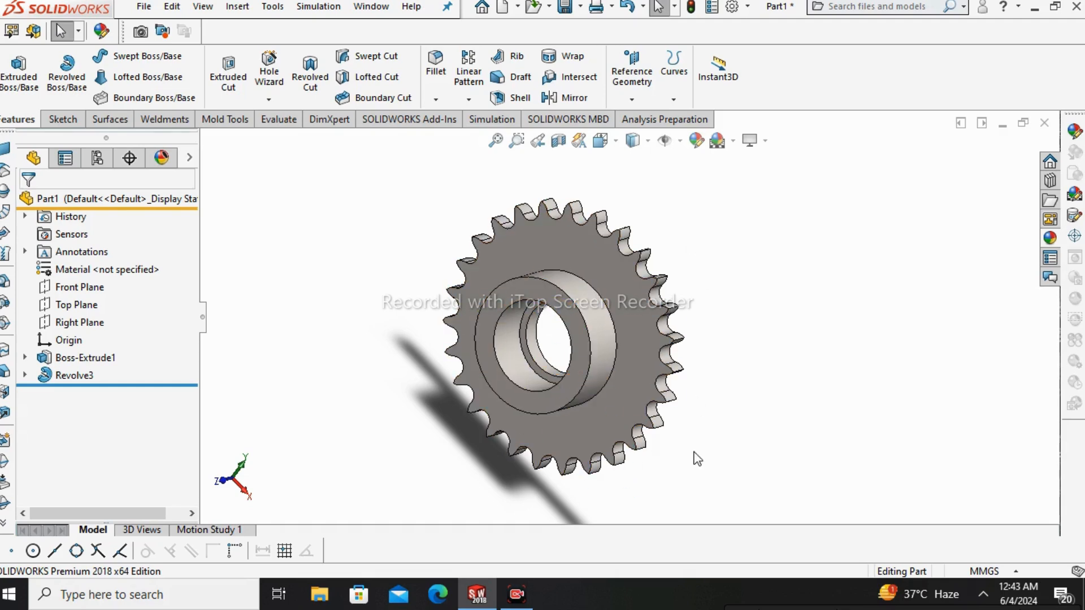
scroll(705, 451, "up", 1)
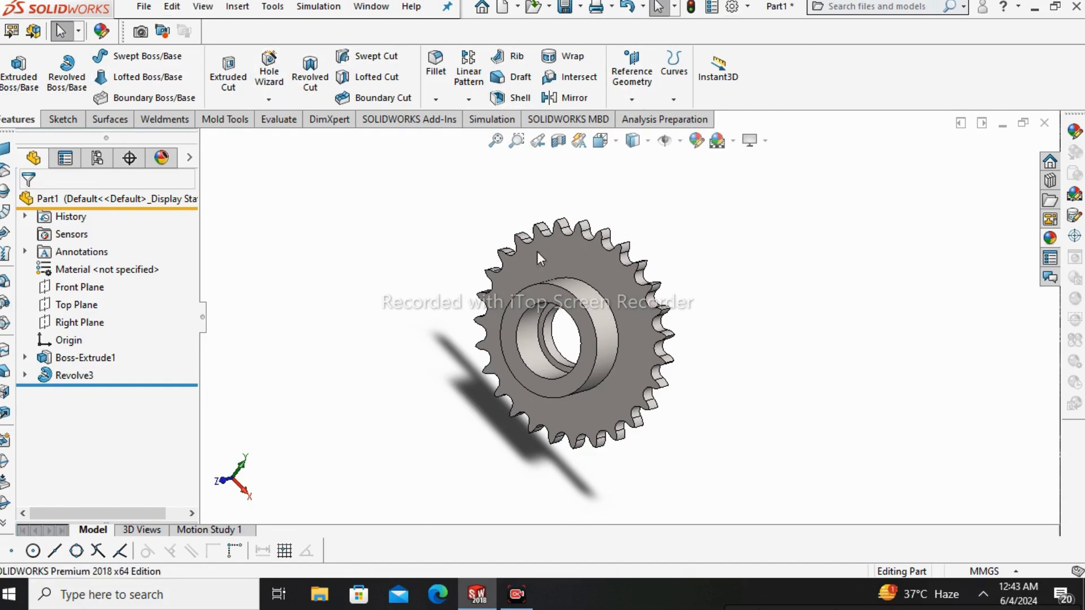
scroll(698, 340, "down", 1)
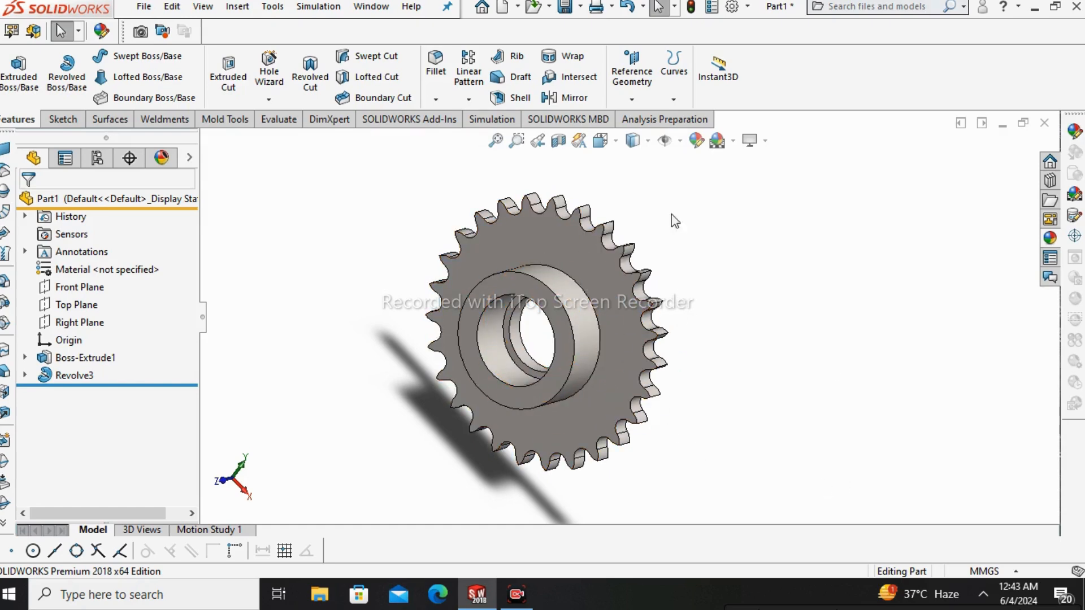
Step: Create a new part document
left_click(142, 8)
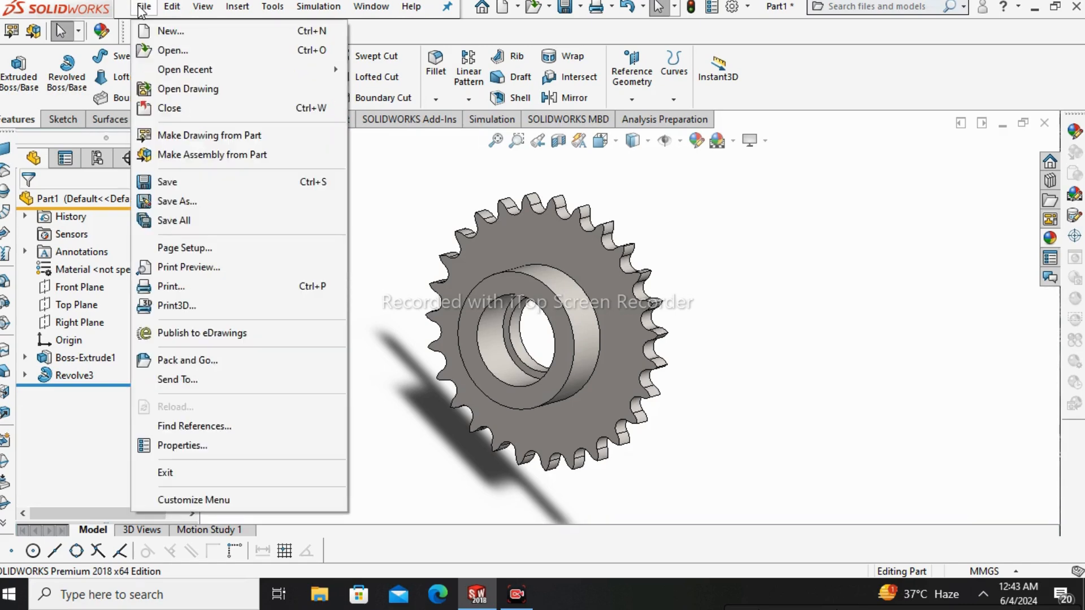
left_click(182, 36)
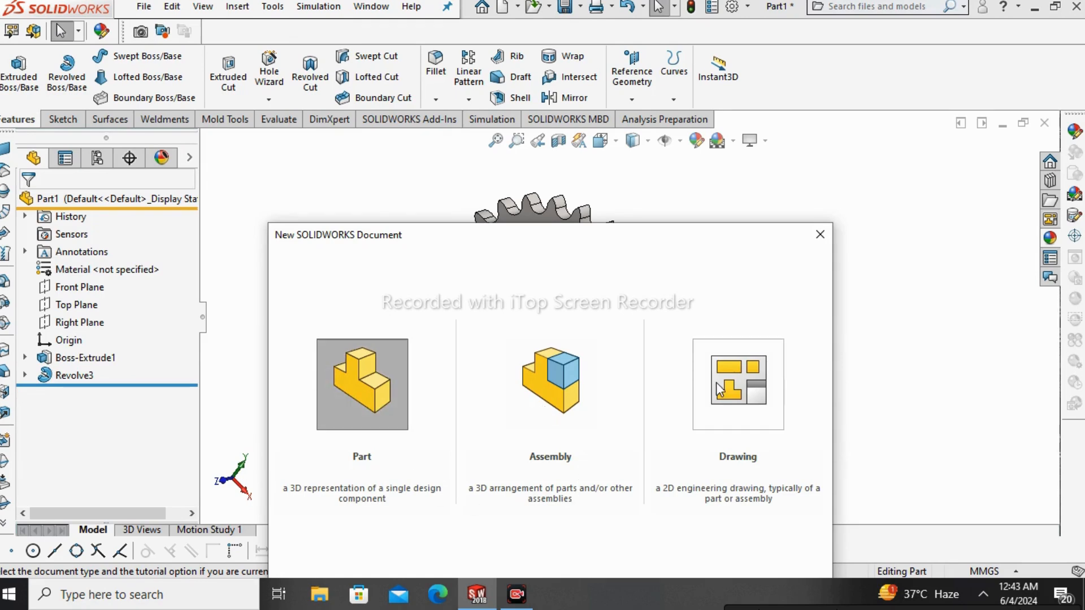
double_click(362, 373)
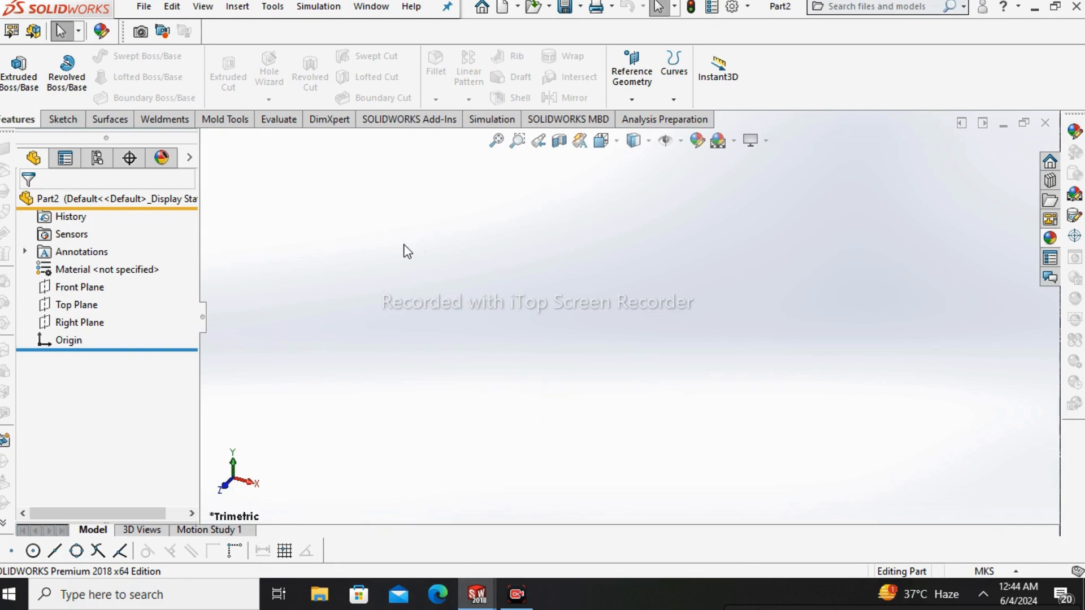
Step: Set the document units to MMGS (millimeter, gram, second) and apply the Plain White scene
left_click(983, 572)
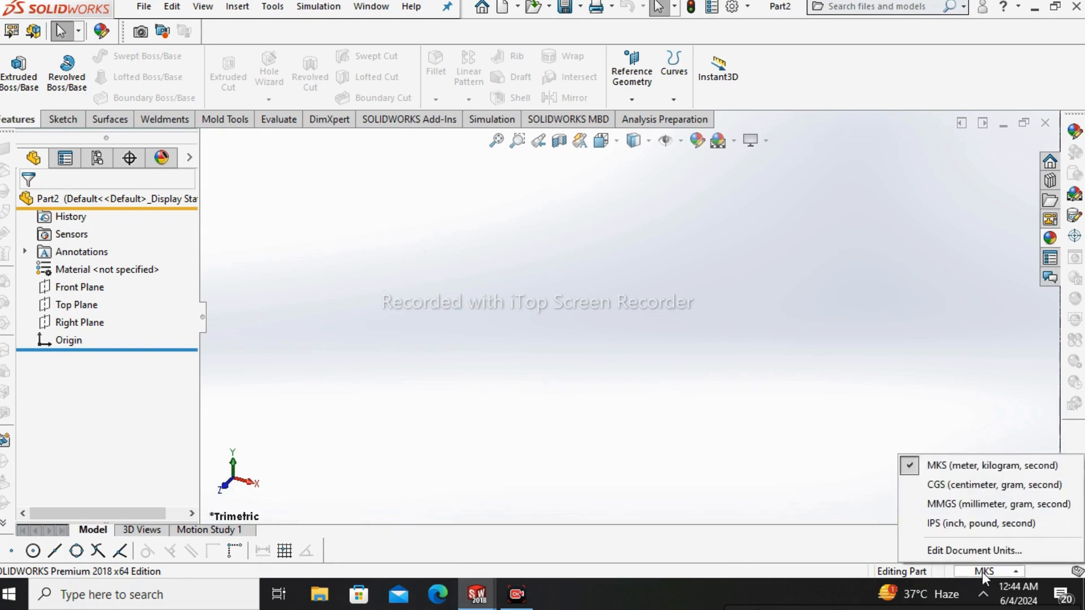
left_click(986, 504)
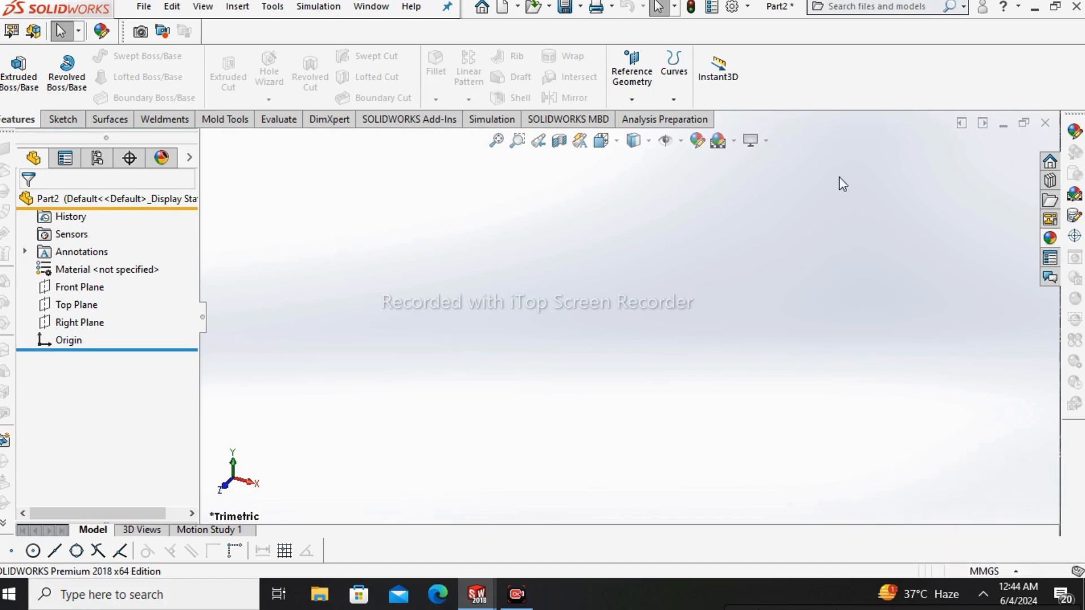
left_click(733, 141)
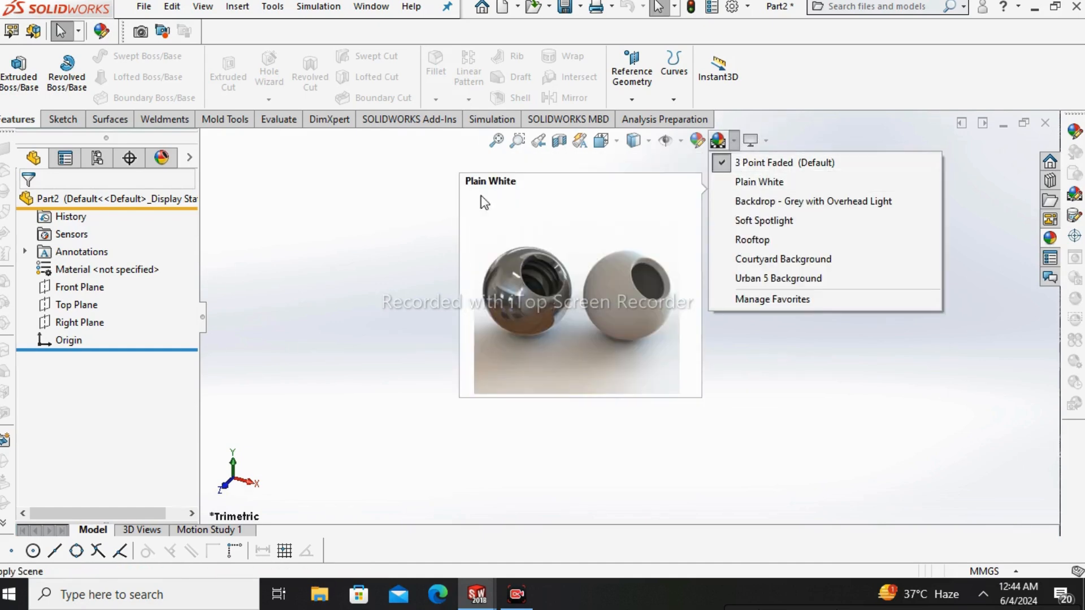
left_click(777, 182)
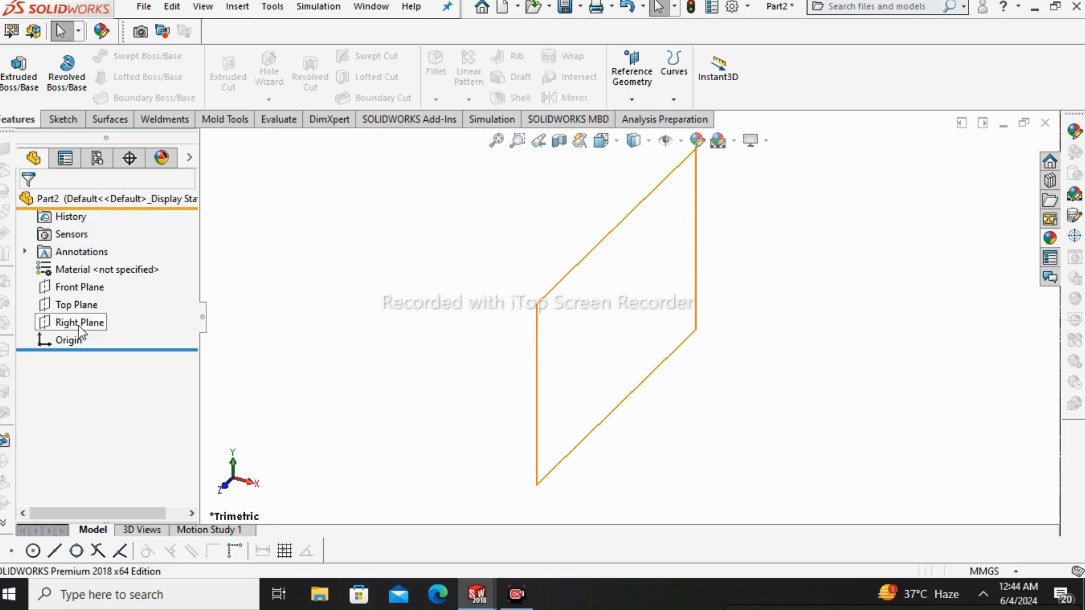
Step: Orient the view normal to the Front Plane and start a sketch on that plane
left_click(90, 287)
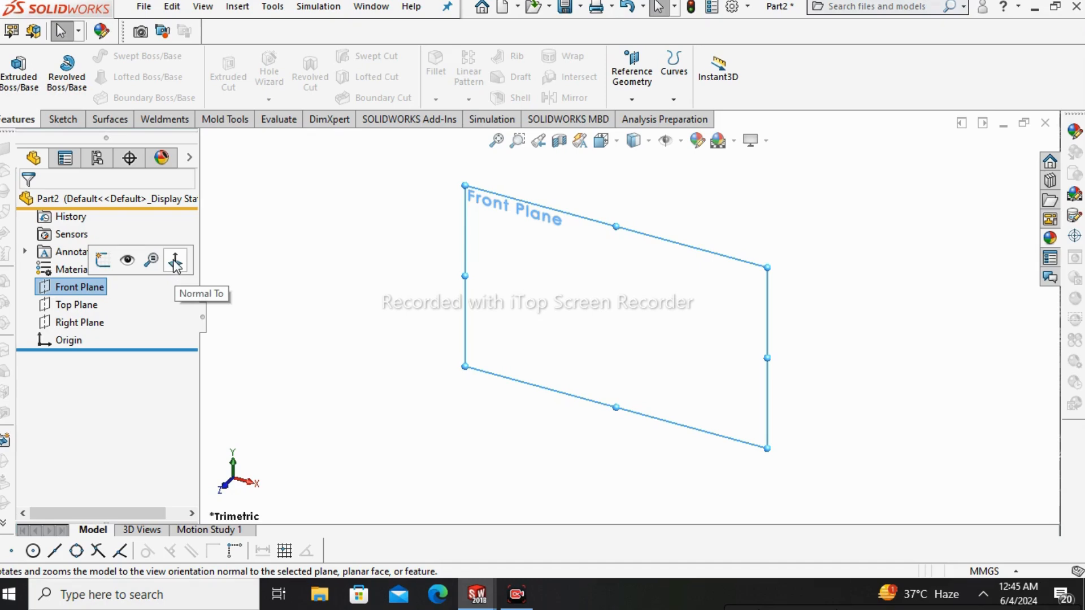
left_click(176, 261)
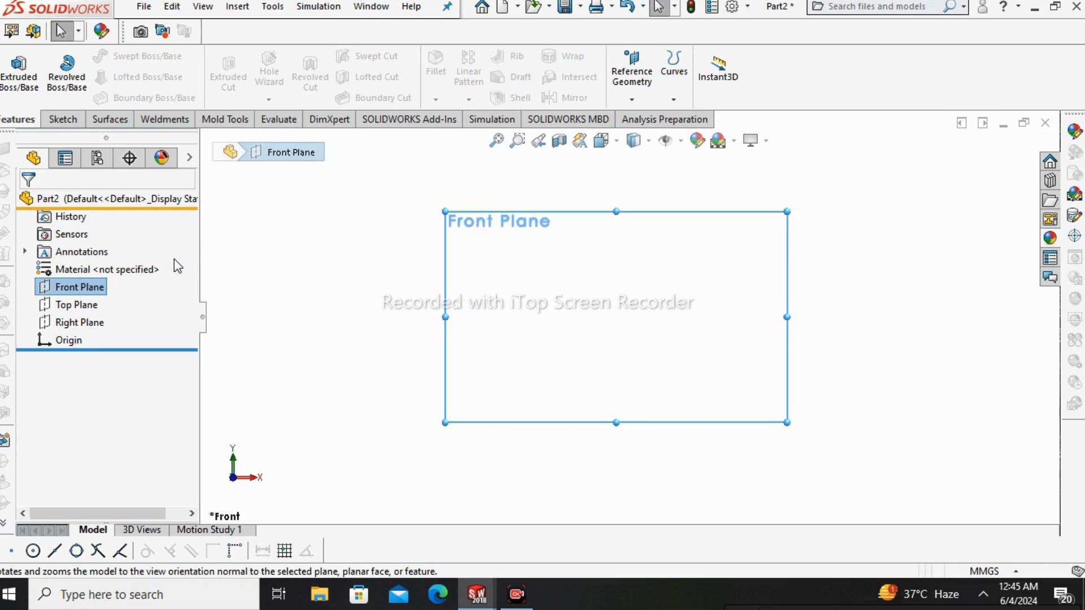
left_click(79, 287)
left_click(79, 287)
left_click(191, 284)
left_click(84, 289)
left_click(247, 289)
left_click(93, 287)
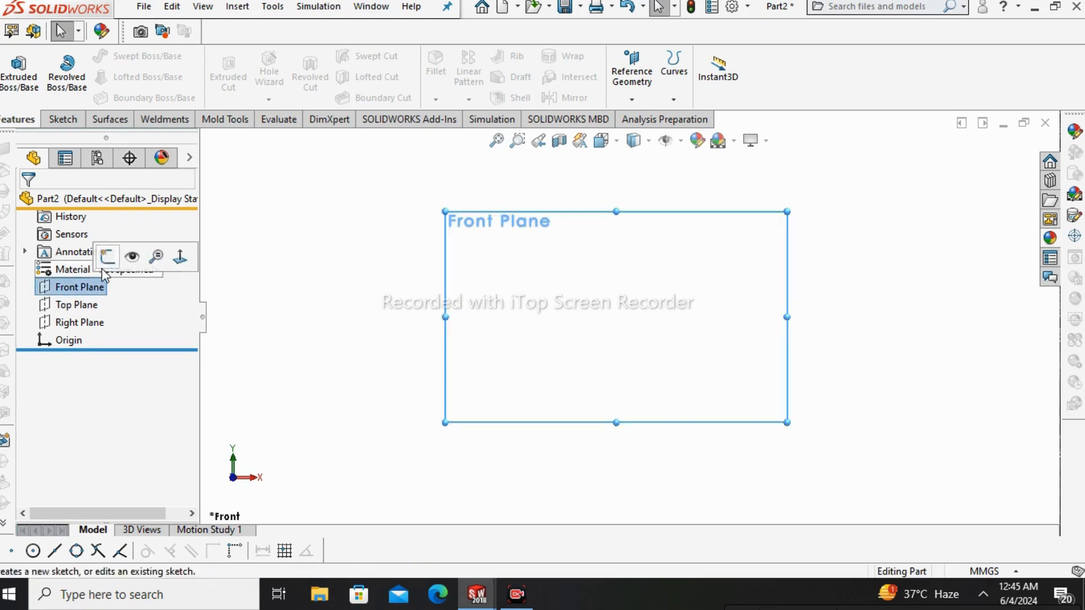
left_click(107, 258)
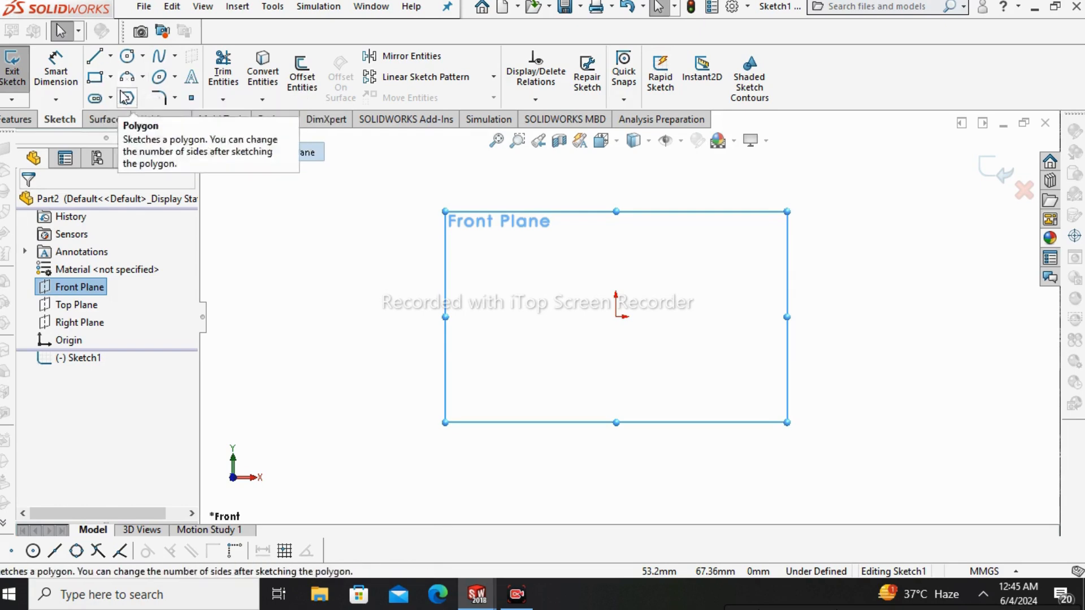
Step: Sketch two concentric circles of different sizes centred on the origin
left_click(143, 55)
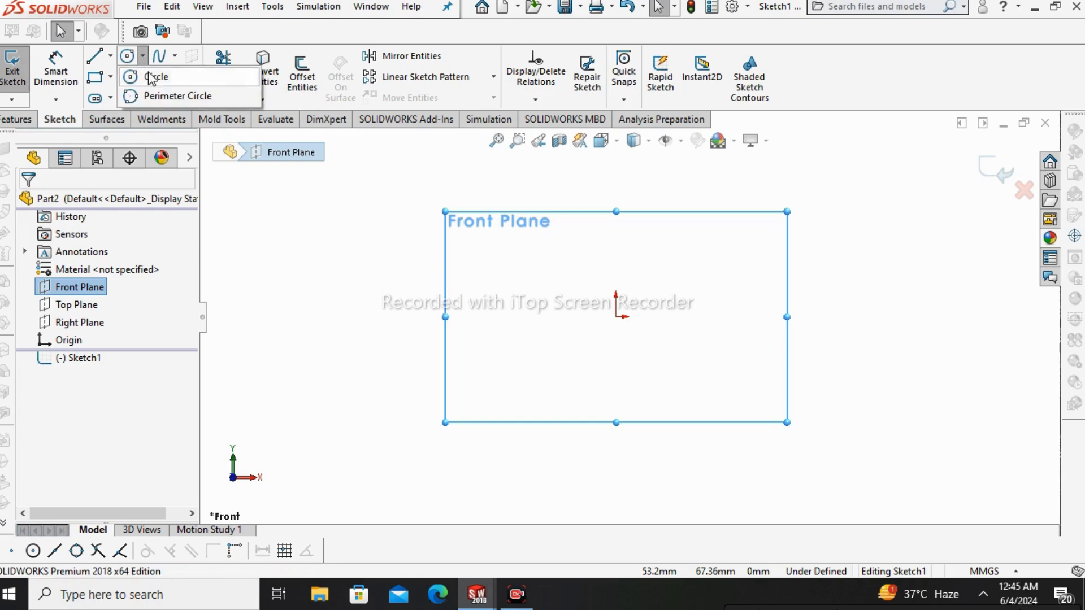
left_click(152, 77)
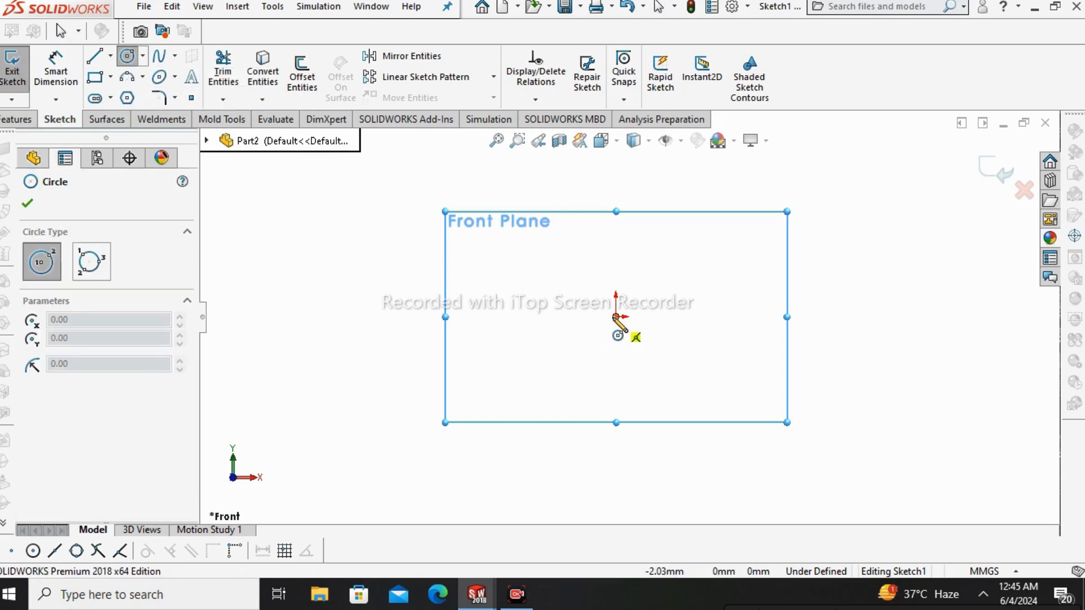
mouse_move(616, 316)
left_mouse_down()
mouse_move(531, 339)
mouse_move(502, 331)
left_mouse_up()
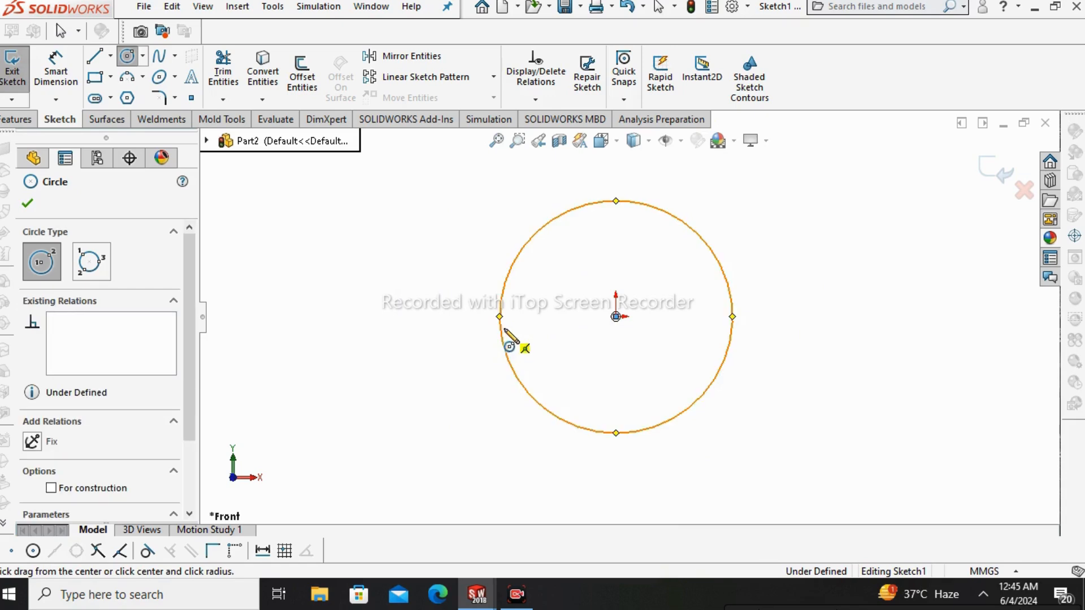
key("Escape")
key("Return")
left_click_drag(615, 316, 430, 350)
right_click(427, 346)
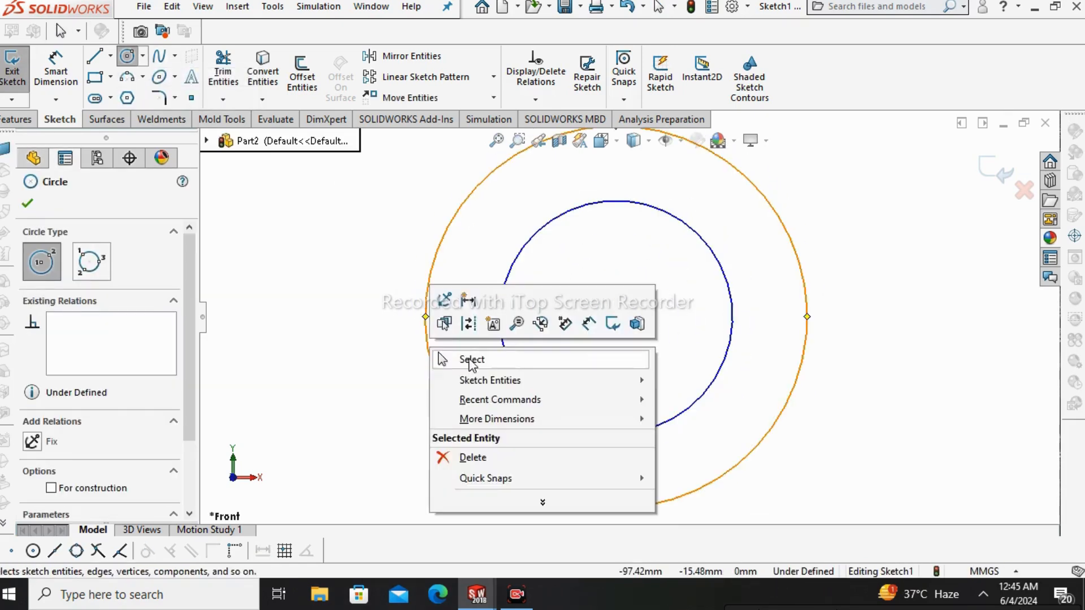
left_click(472, 360)
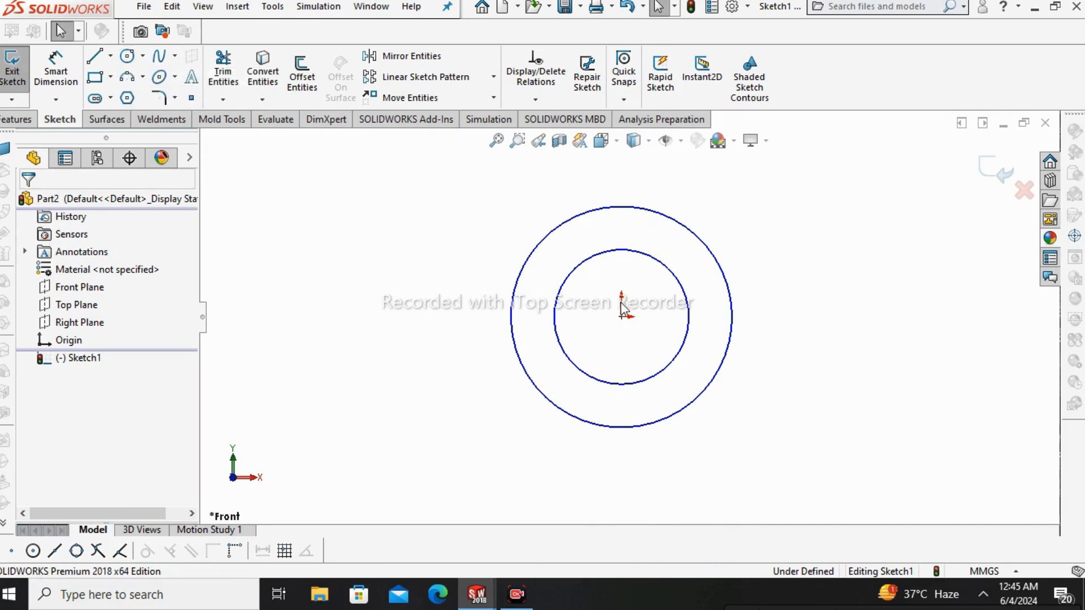
Step: Sketch a third, larger circle about 253 mm in diameter, centred on the origin around the other two
key("Return")
left_click_drag(622, 317, 484, 339)
right_click(484, 339)
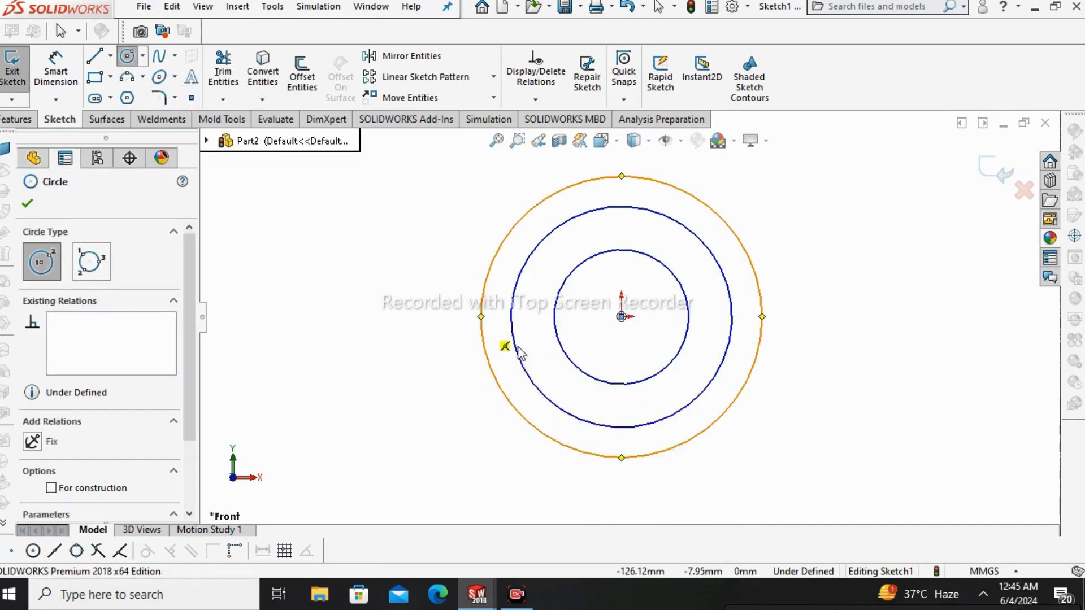
left_click(518, 346)
scroll(625, 310, "up", 2)
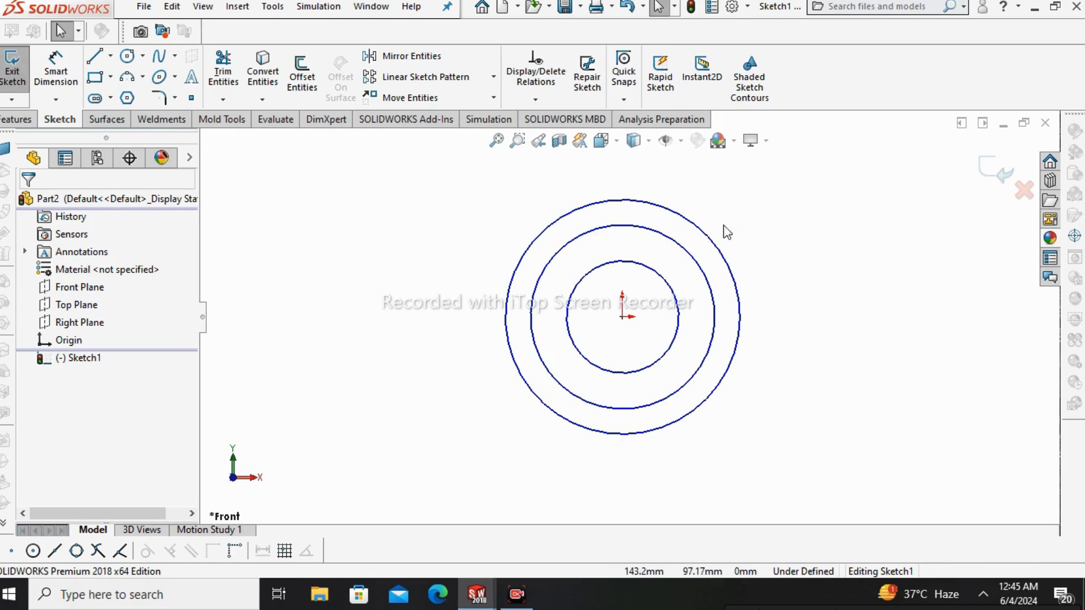
Step: Convert all three concentric circles to construction geometry
left_click_drag(782, 186, 456, 451)
scroll(188, 301, "down", 3)
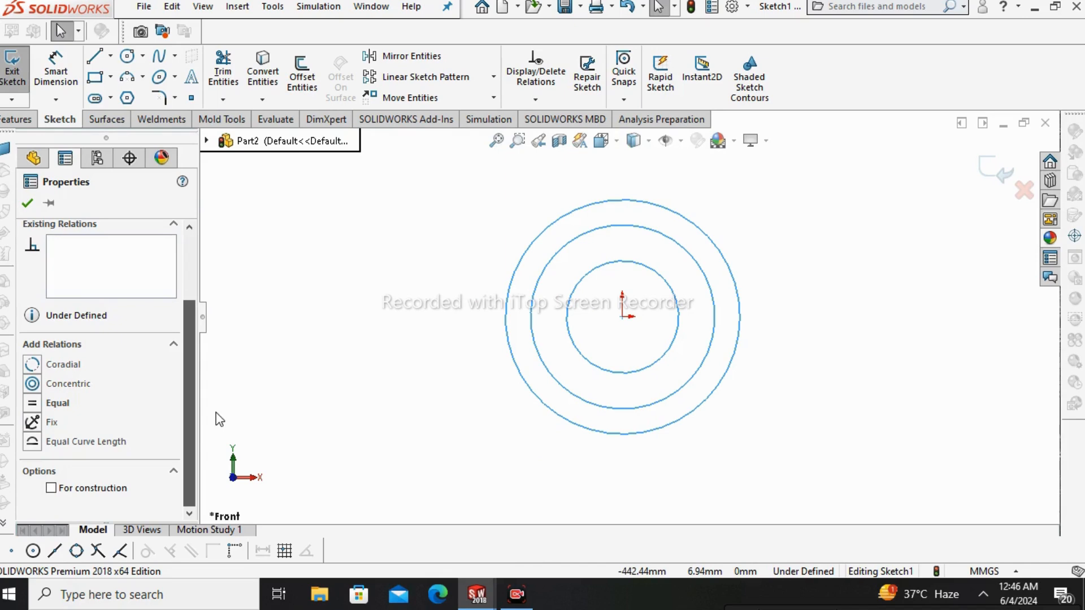
left_click(50, 490)
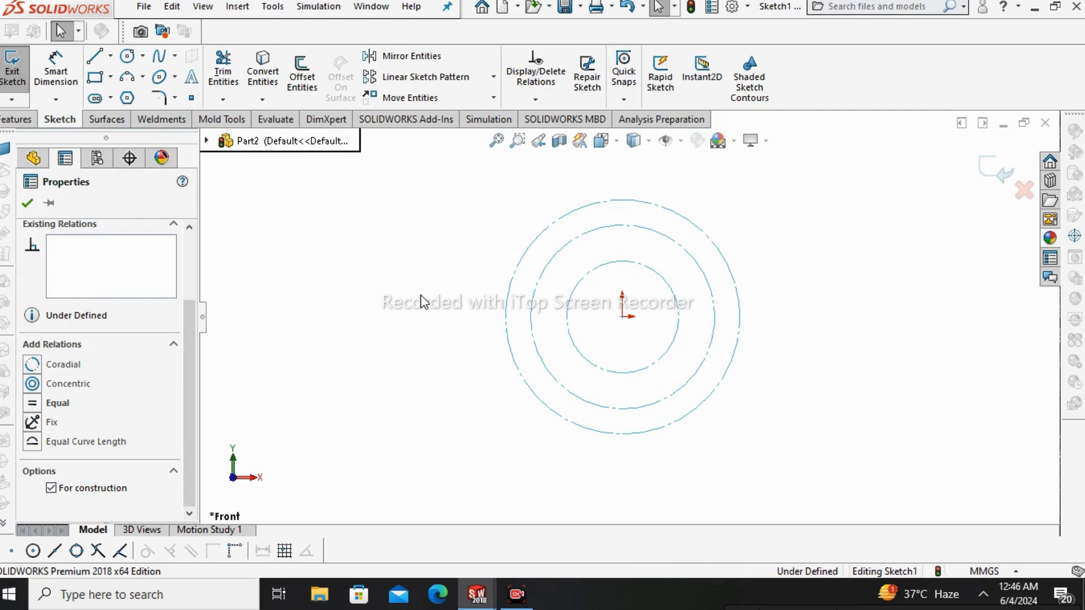
left_click(424, 303)
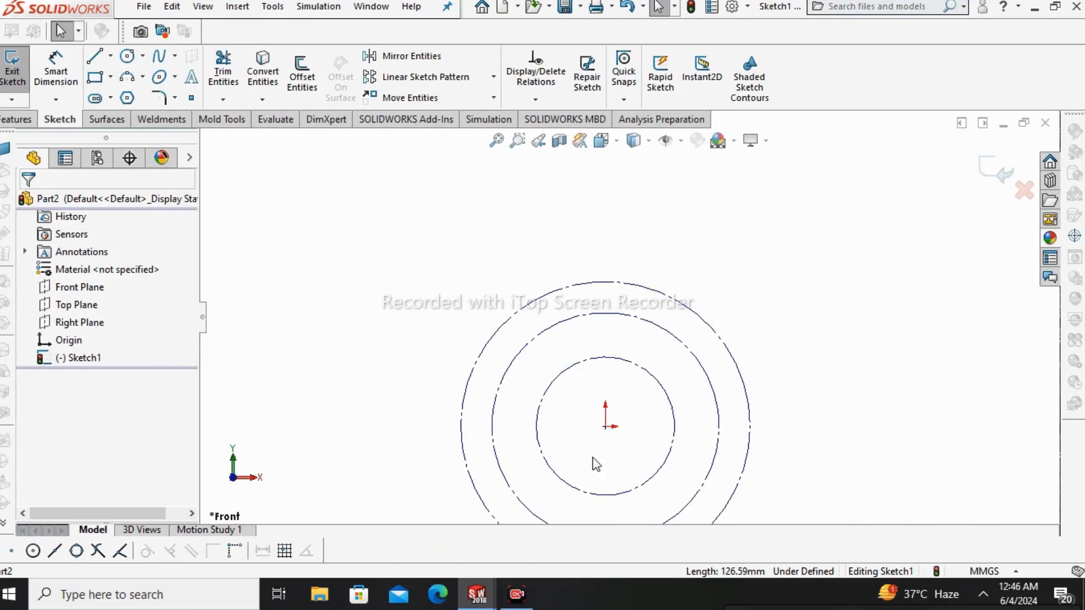
Step: Dimension the outermost construction circle with a diameter of 4.47 in
scroll(698, 443, "up", 2)
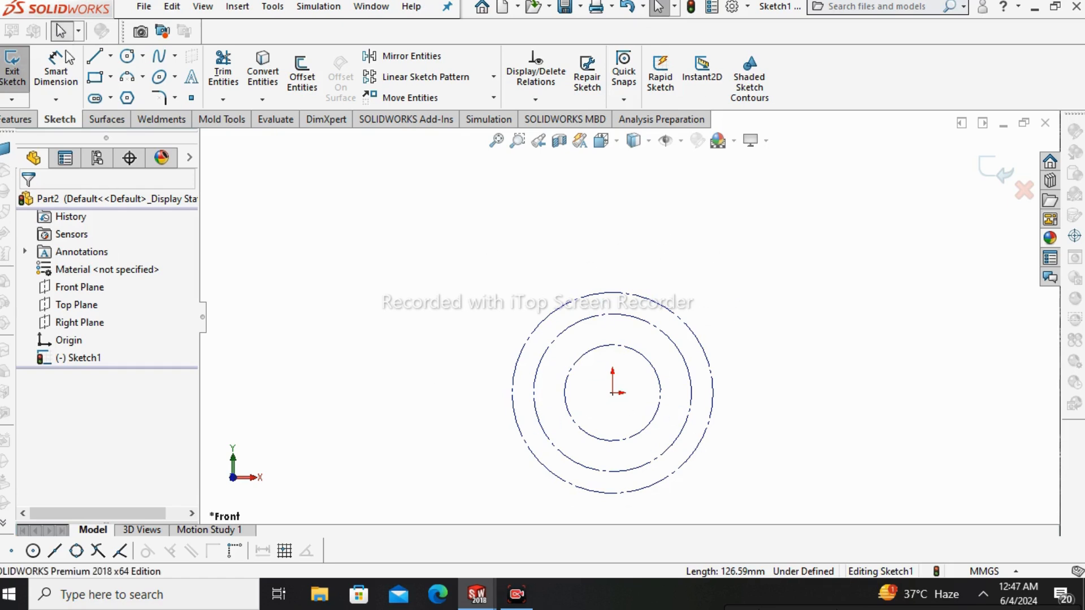
left_click(63, 78)
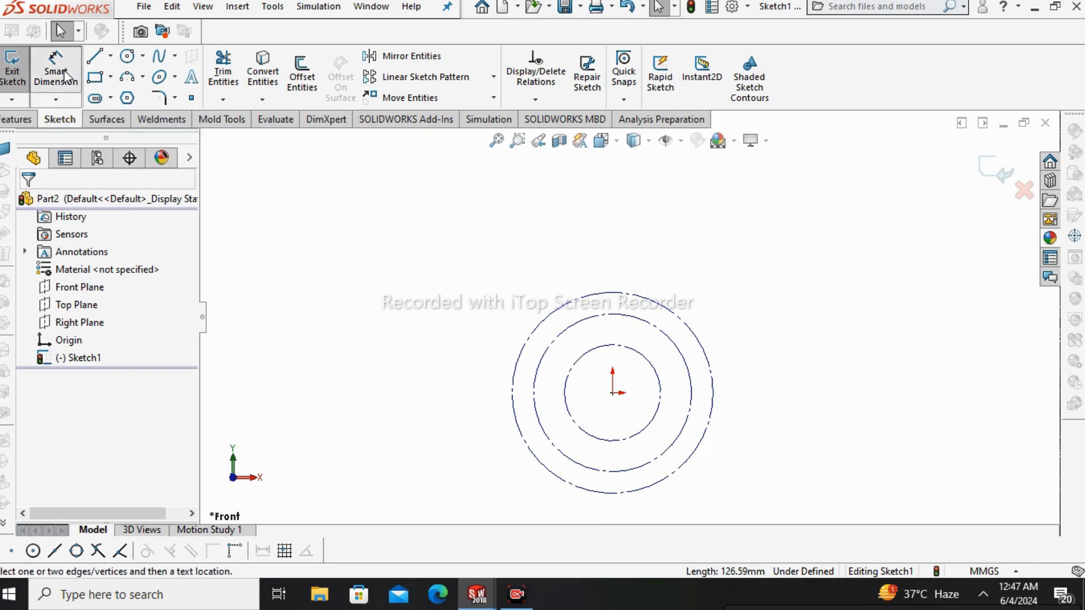
left_click(515, 377)
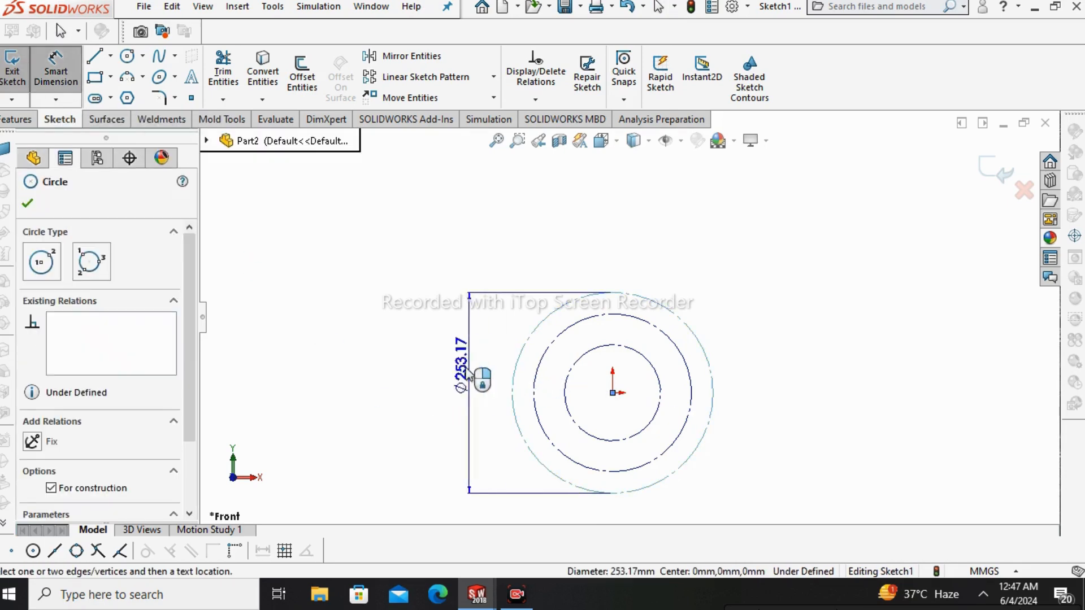
left_click(435, 389)
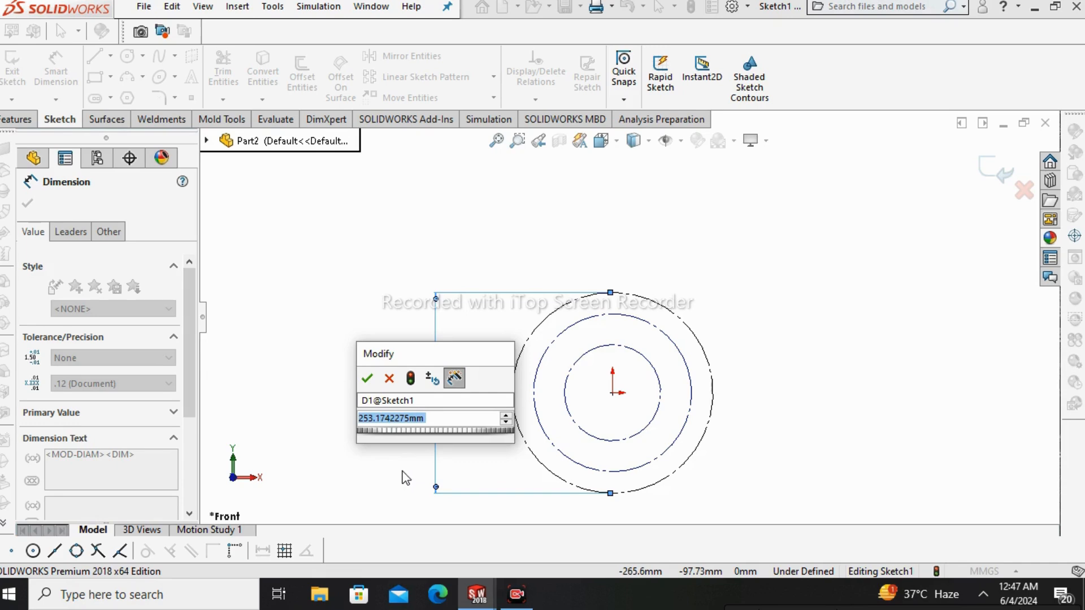
key("BackSpace")
type("4.")
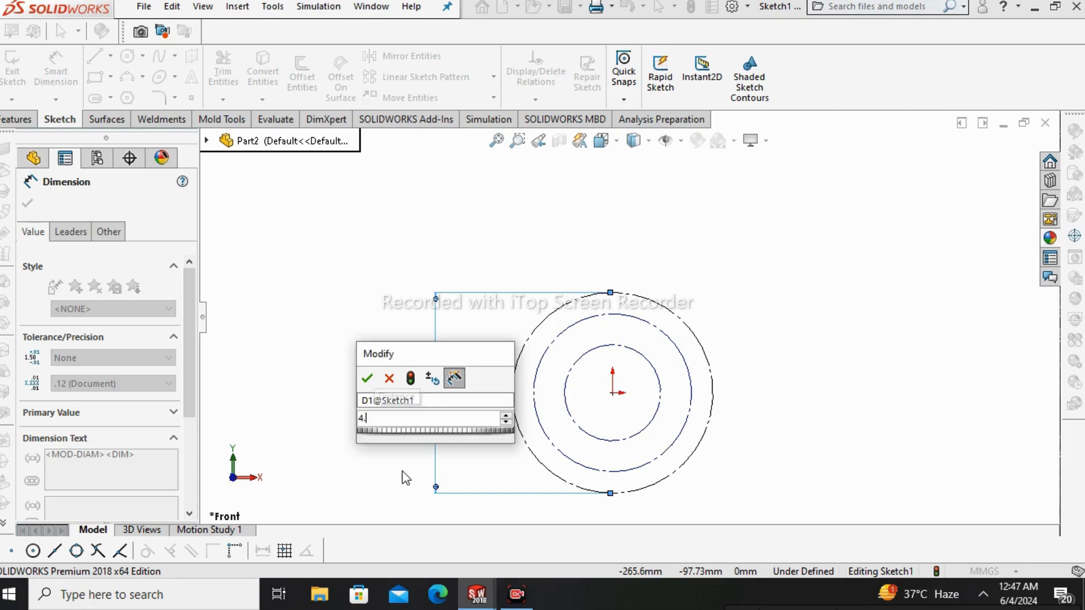
type("47in")
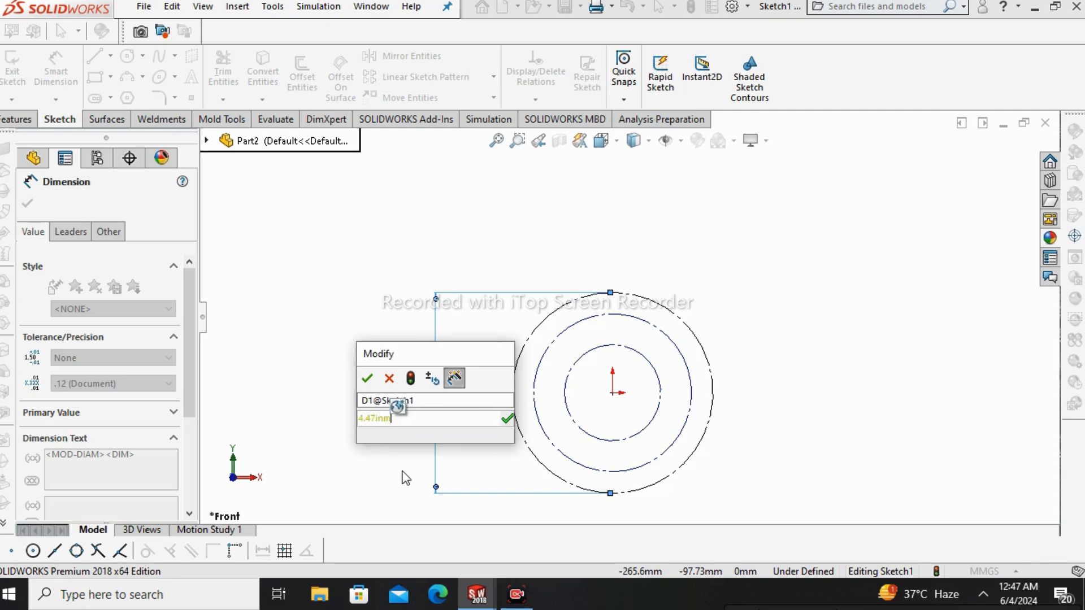
left_click(367, 378)
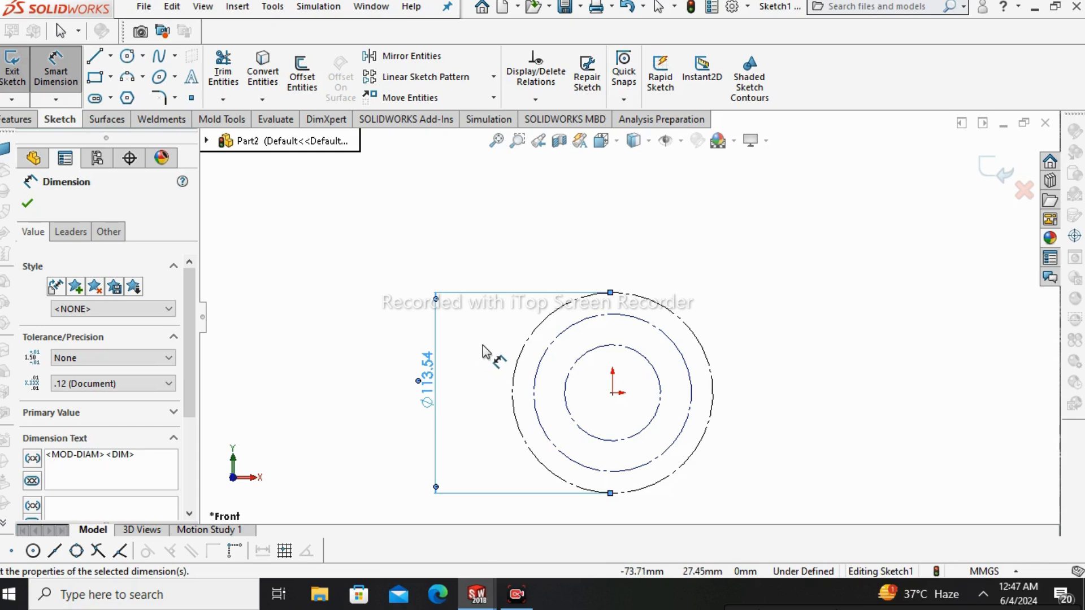
Step: Dimension the middle construction circle with a diameter of 4.20 in
left_click(534, 399)
left_click(479, 438)
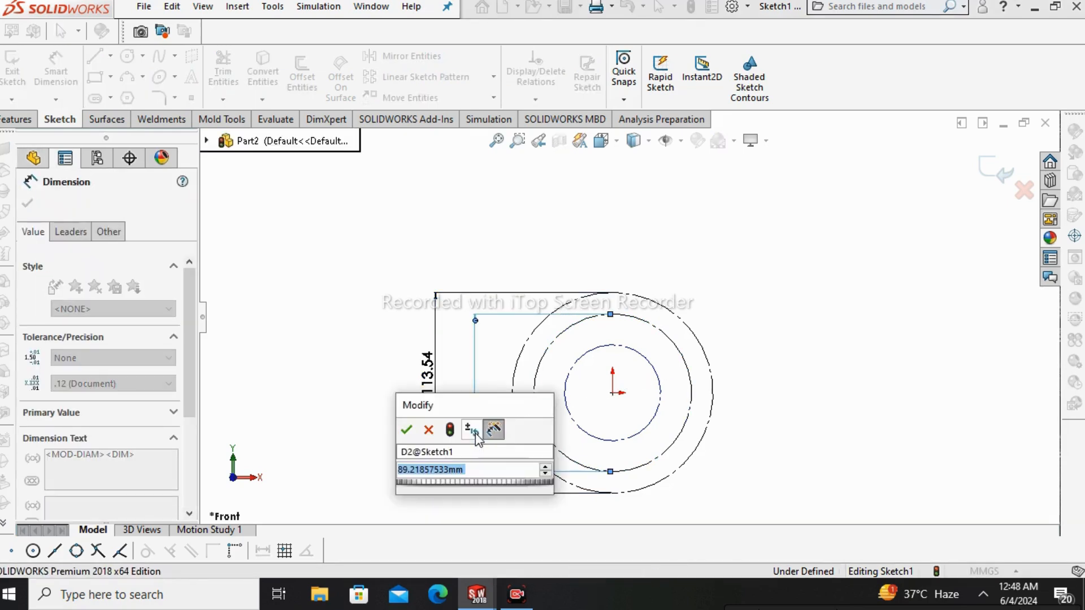
type("4.")
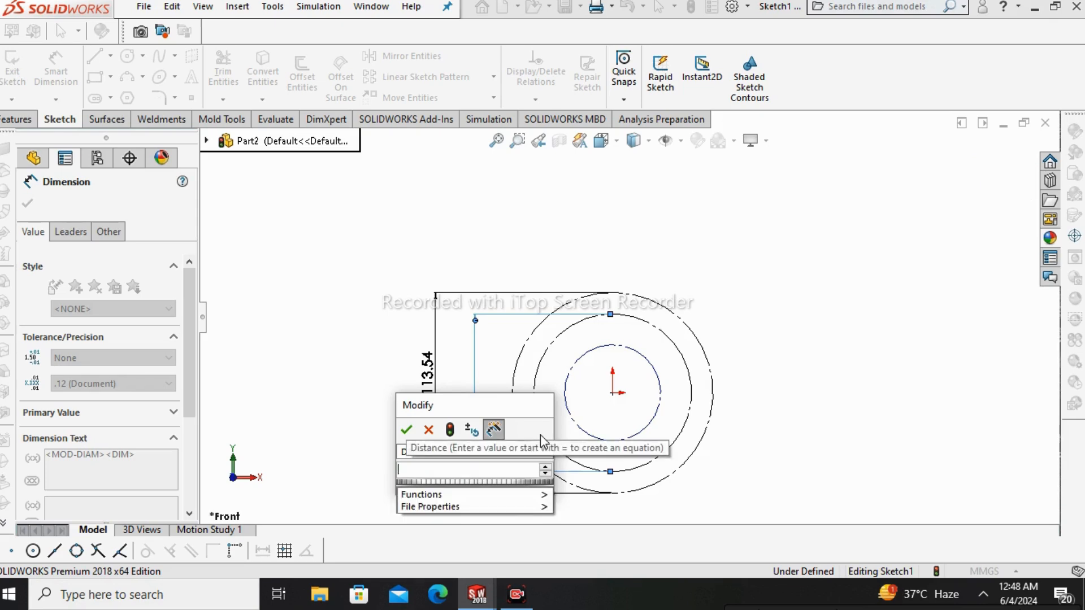
type("20in")
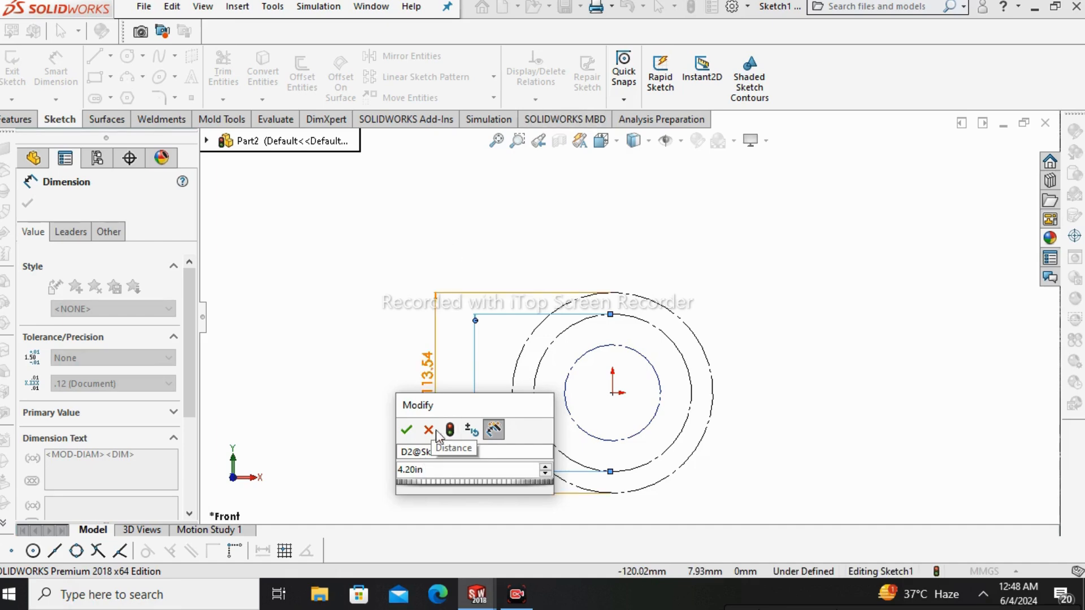
left_click(408, 436)
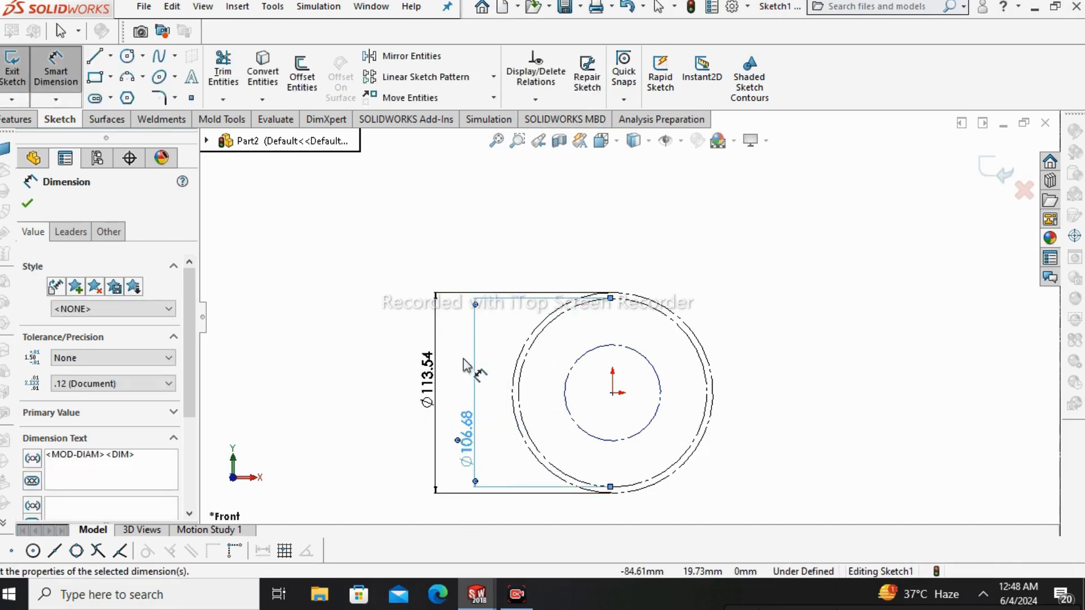
right_click(323, 278)
left_click(332, 289)
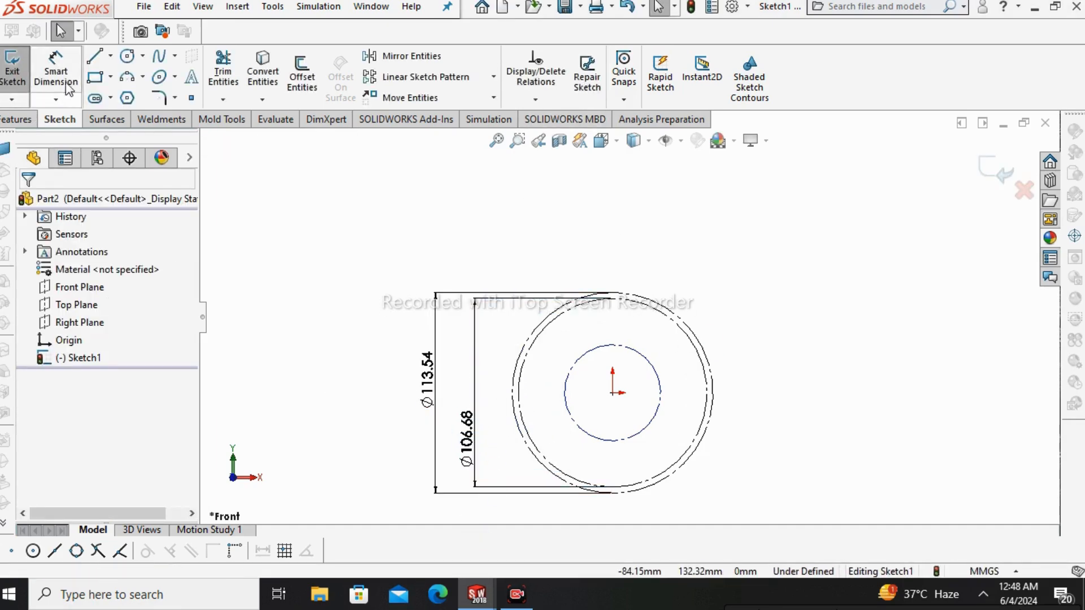
Step: Dimension the innermost construction circle with a diameter of 4.10 in
left_click(573, 420)
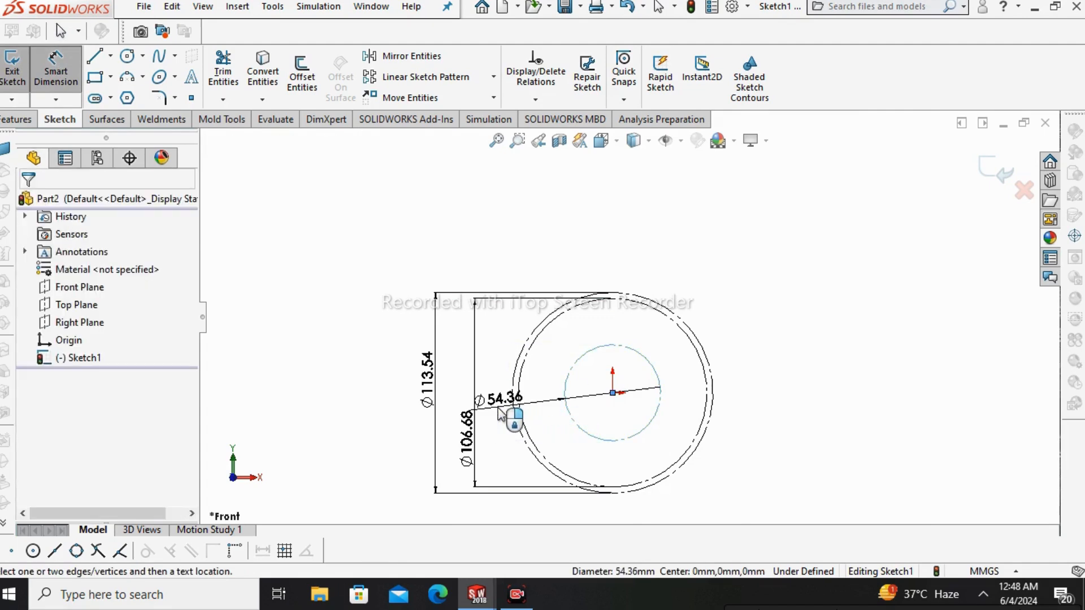
left_click(503, 408)
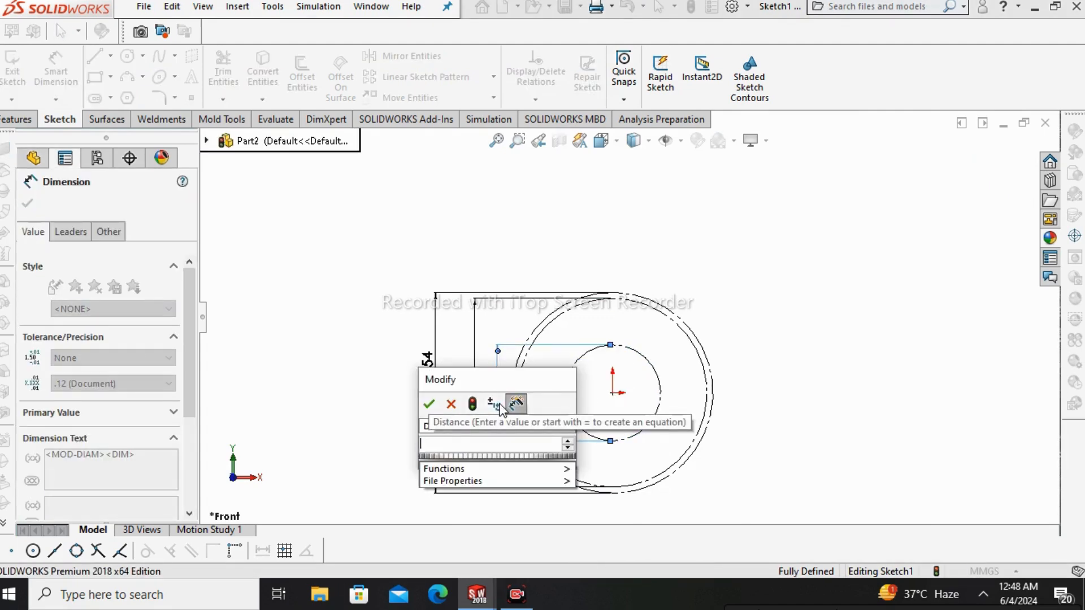
type("4.")
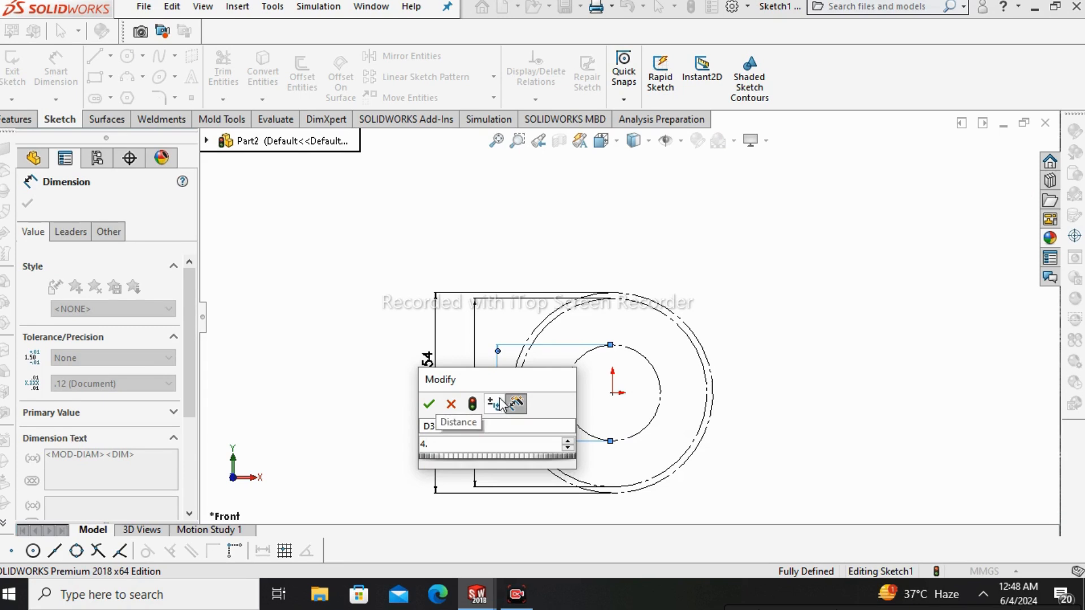
type("10in")
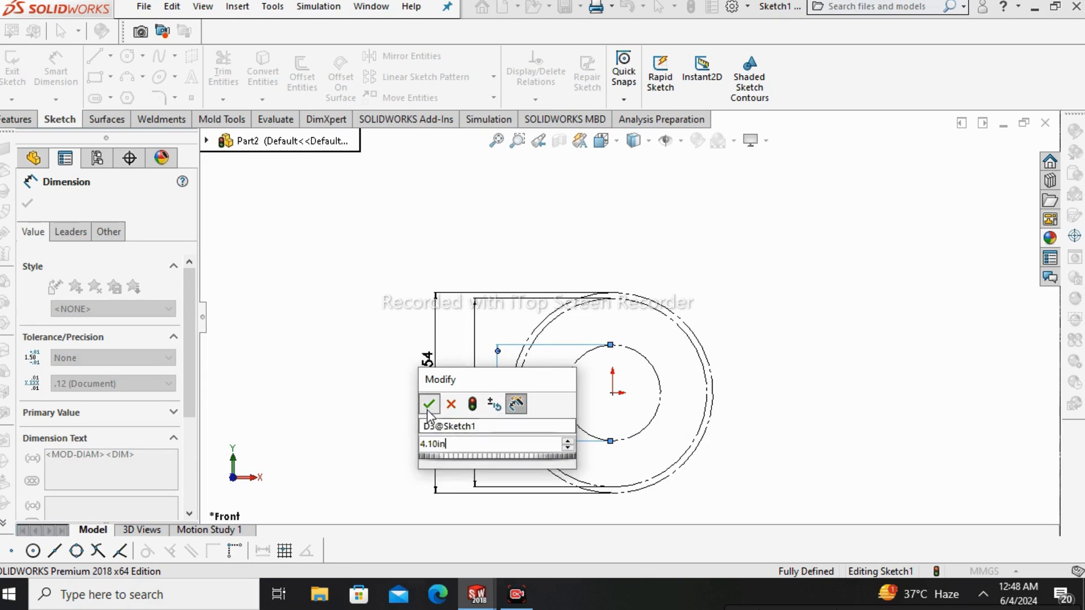
left_click(428, 403)
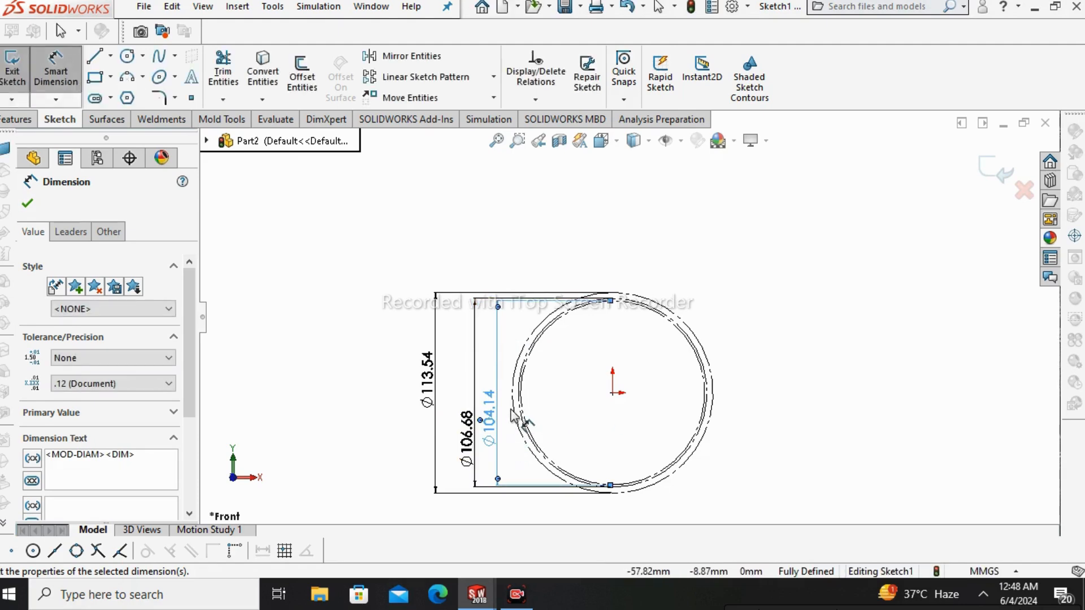
key("Escape")
Step: Draw a vertical centerline from the origin up to the top of the outermost construction circle
scroll(666, 346, "down", 2)
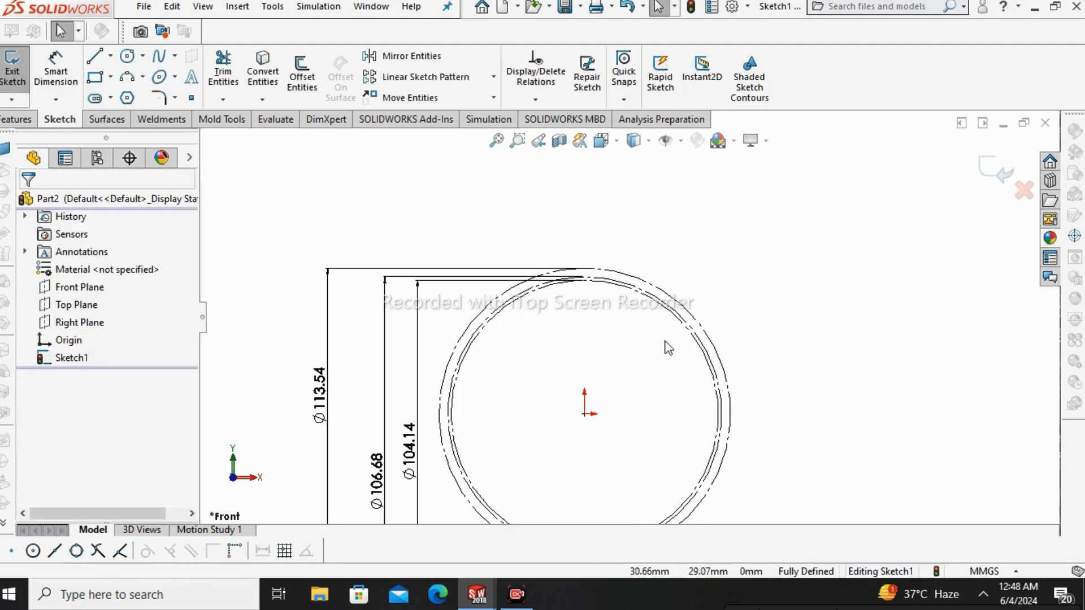
left_click(111, 55)
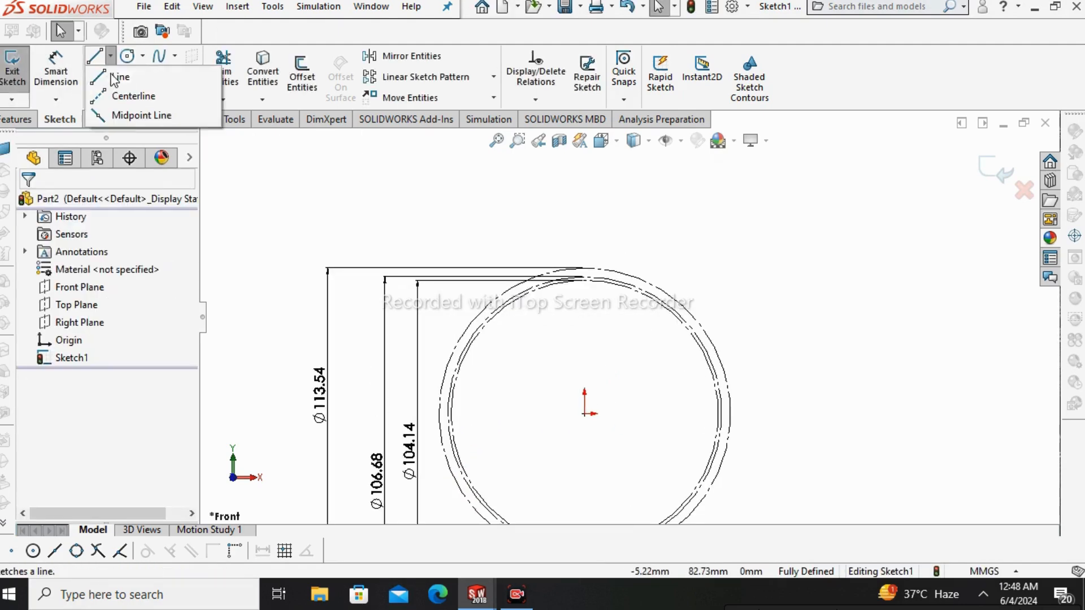
left_click(135, 94)
left_click(585, 414)
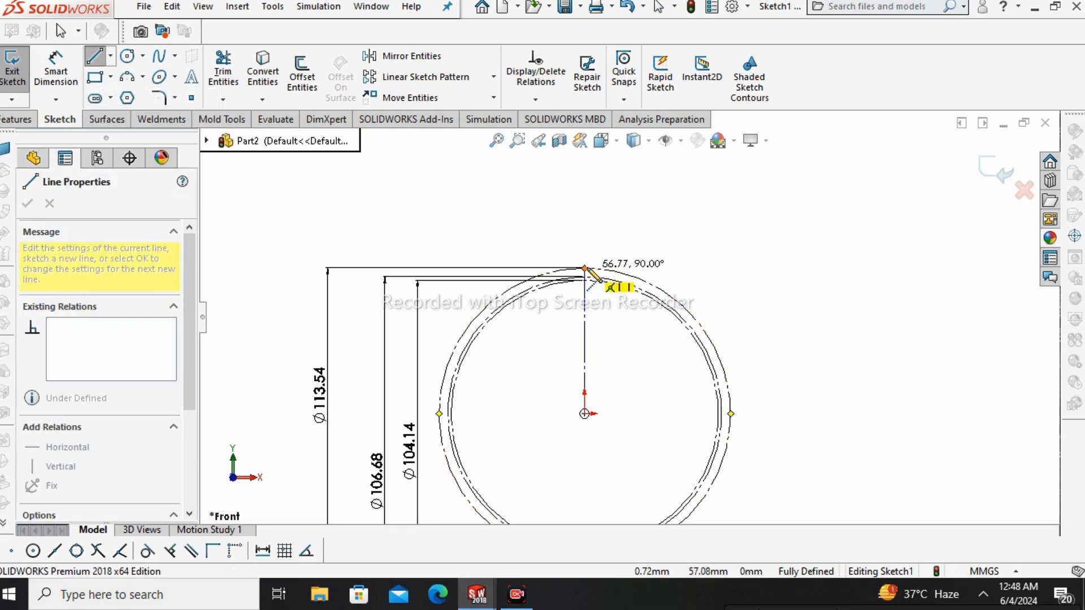
left_click(585, 267)
right_click(585, 268)
left_click(622, 280)
Step: Sketch a small circle centred where the vertical centerline crosses the top of the middle construction circle
scroll(729, 280, "up", 1)
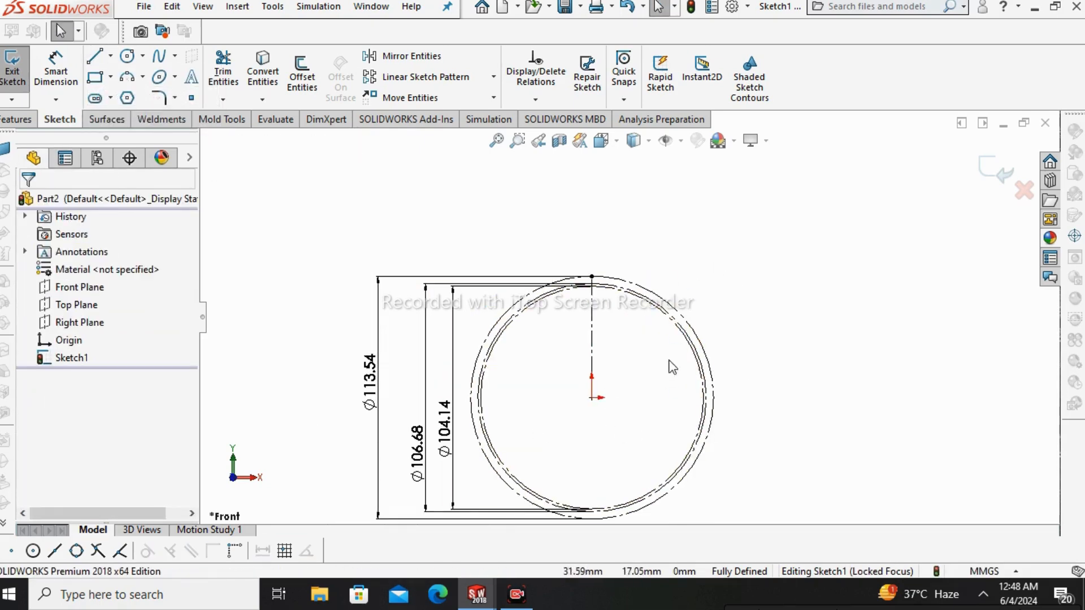
left_click(143, 55)
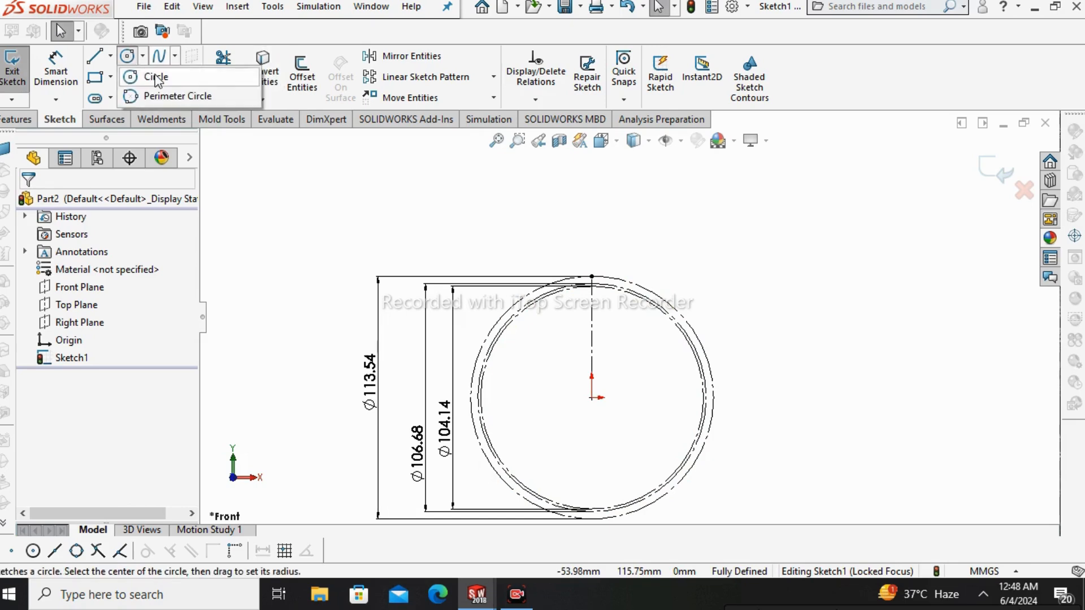
left_click(155, 75)
scroll(599, 283, "down", 3)
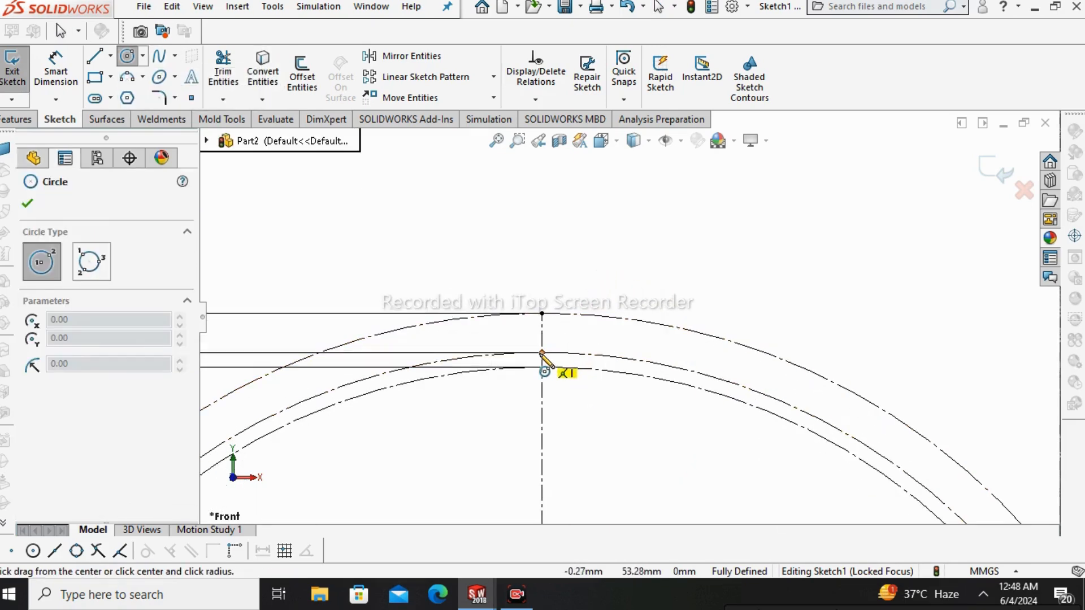
left_click(542, 353)
left_click(575, 298)
right_click(575, 298)
left_click(600, 302)
Step: Dimension the small circle on the vertical centerline with a diameter of 0.32 in
scroll(642, 277, "up", 2)
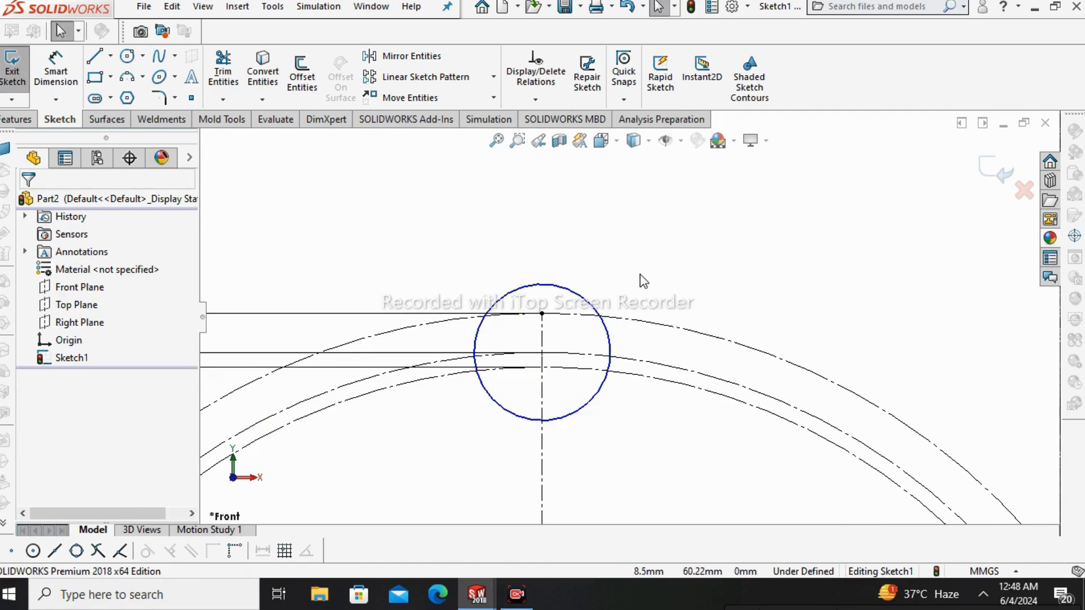
left_click(68, 79)
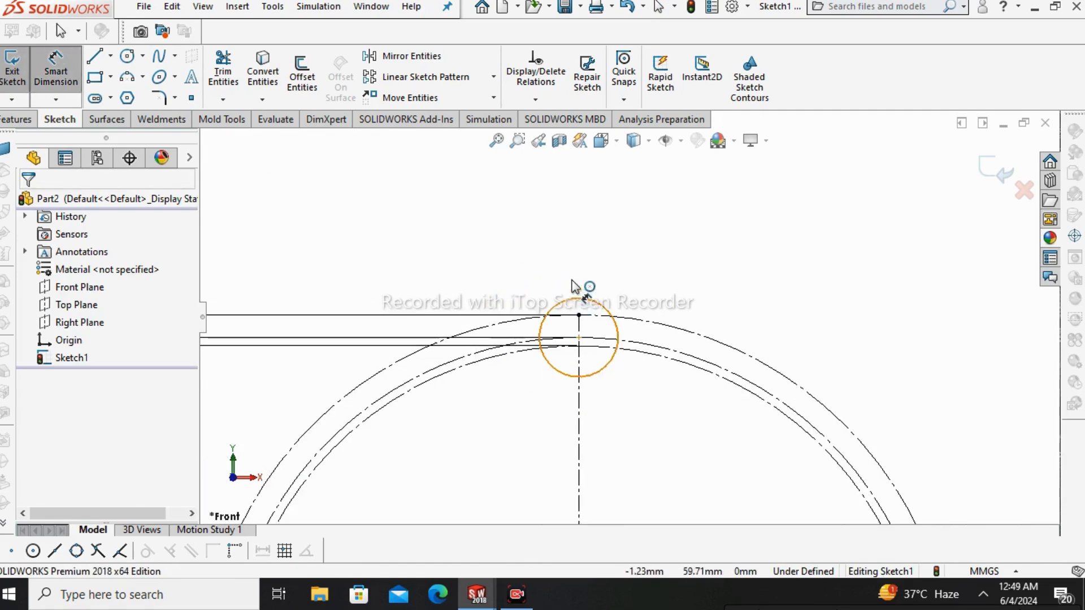
left_click(581, 299)
left_click(576, 265)
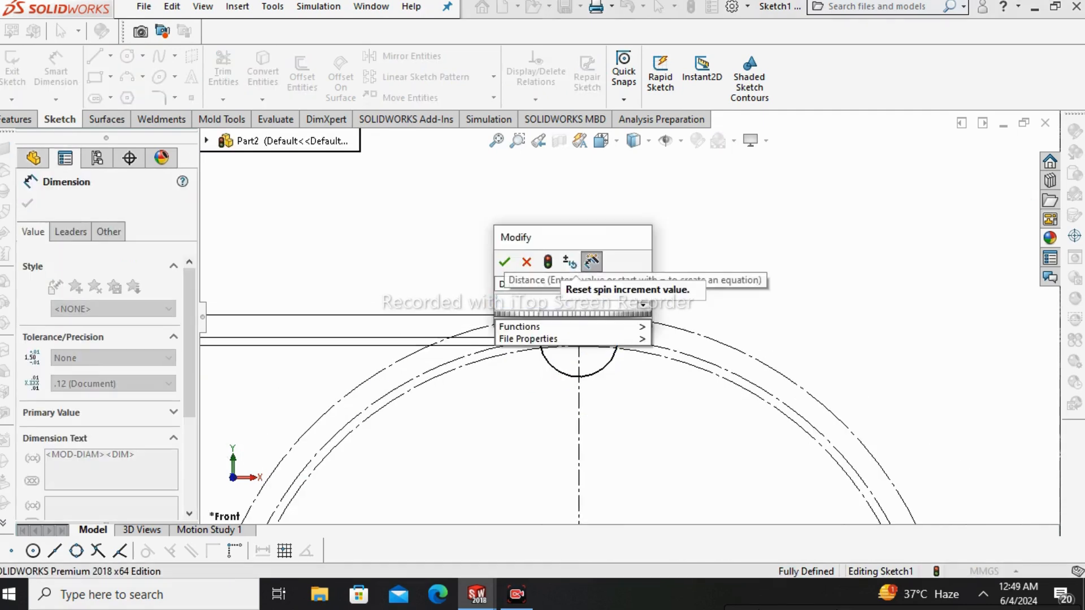
type("0.32in")
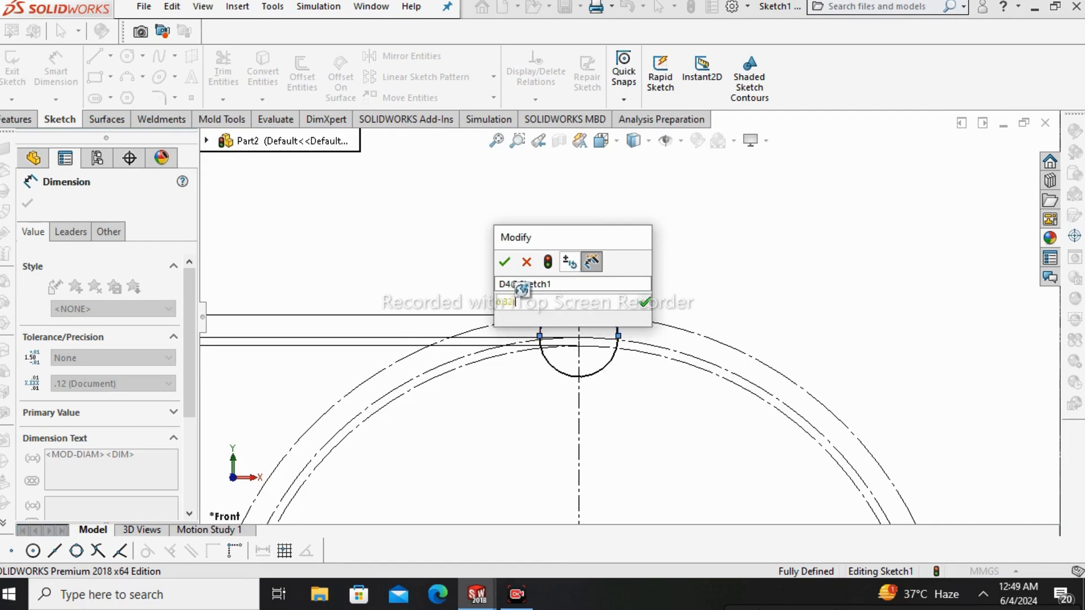
left_click(510, 262)
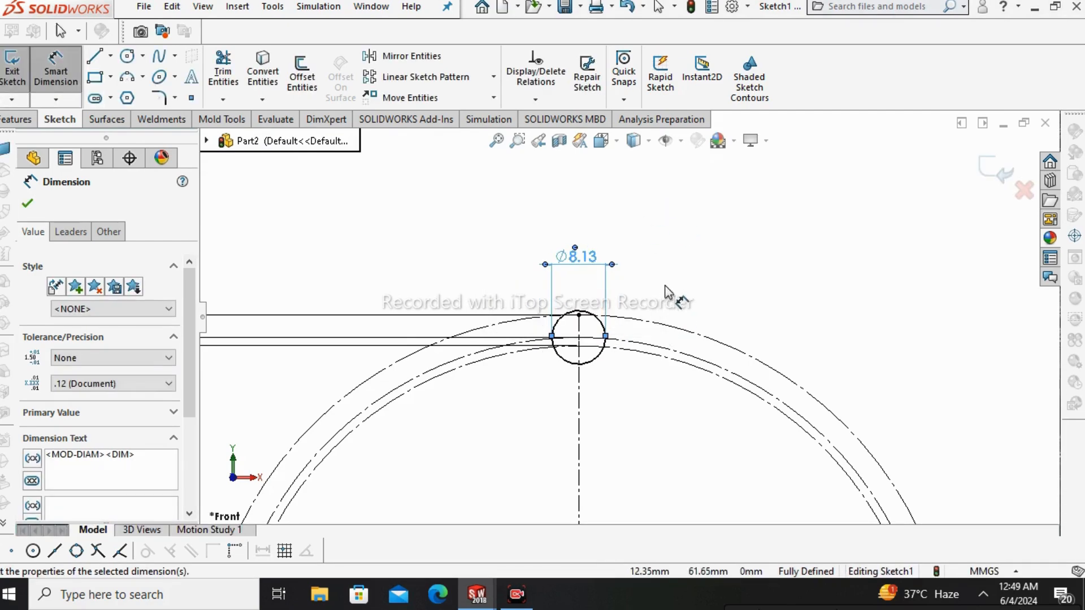
right_click(680, 264)
left_click(718, 274)
Step: Draw a slanted centerline about 52 mm long from the origin to the innermost construction circle, just right of the vertical centerline
scroll(635, 315, "up", 1)
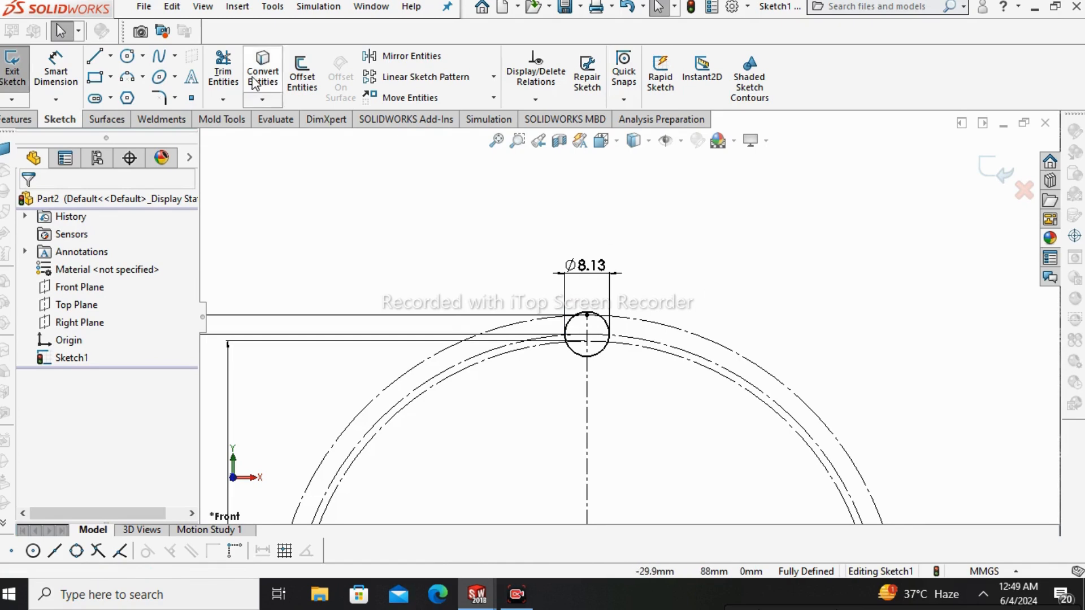
left_click(110, 56)
left_click(136, 94)
scroll(629, 317, "up", 3)
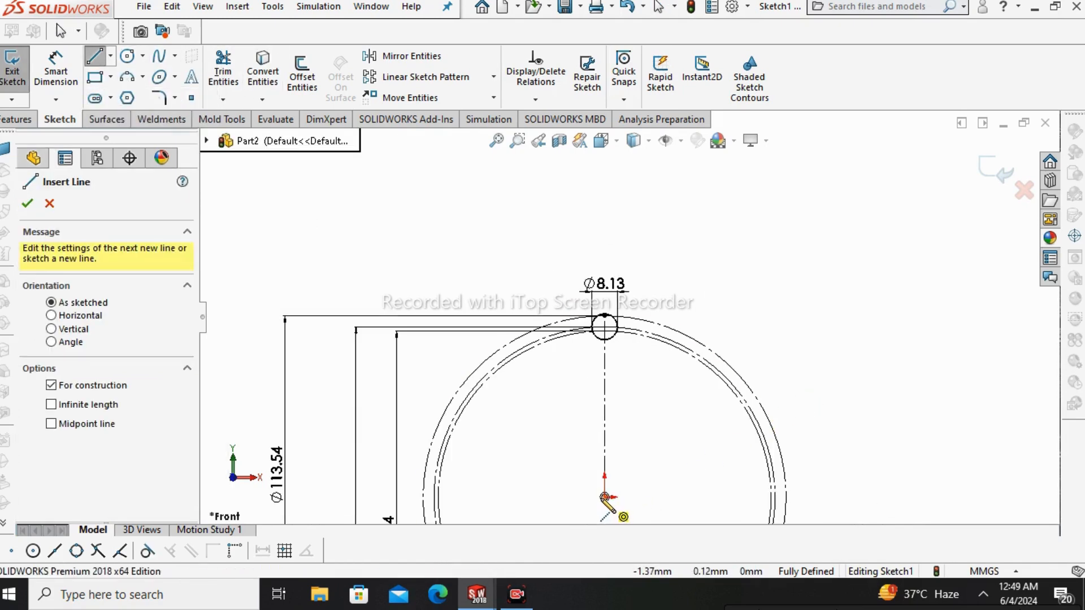
left_click(605, 497)
scroll(653, 353, "down", 3)
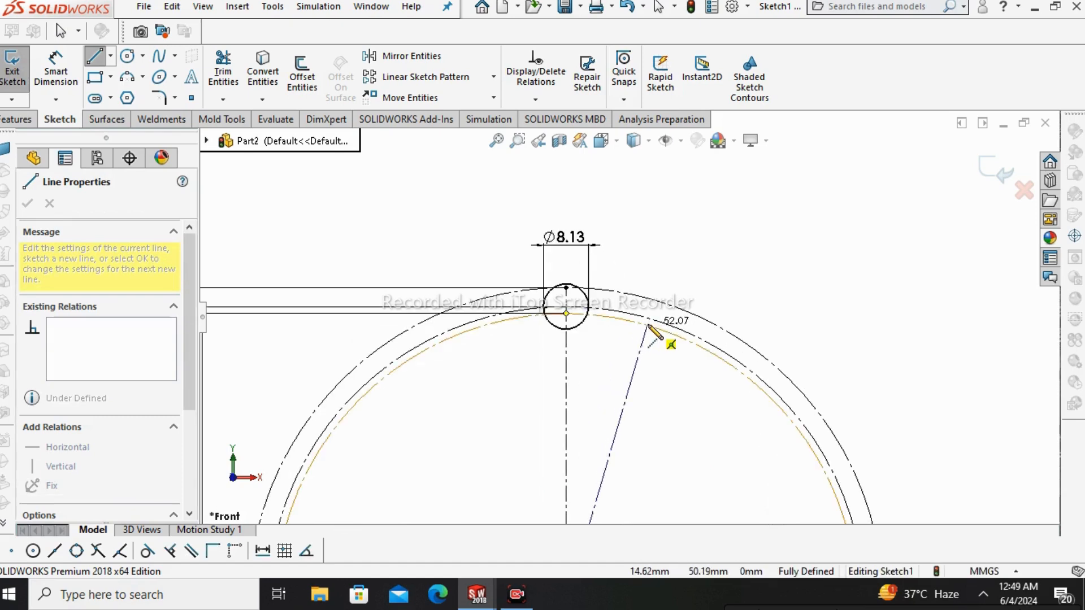
left_click(648, 327)
key("Escape")
Step: Sketch a circle about 11 mm in diameter centred on the outer end of the slanted centerline
scroll(768, 345, "up", 2)
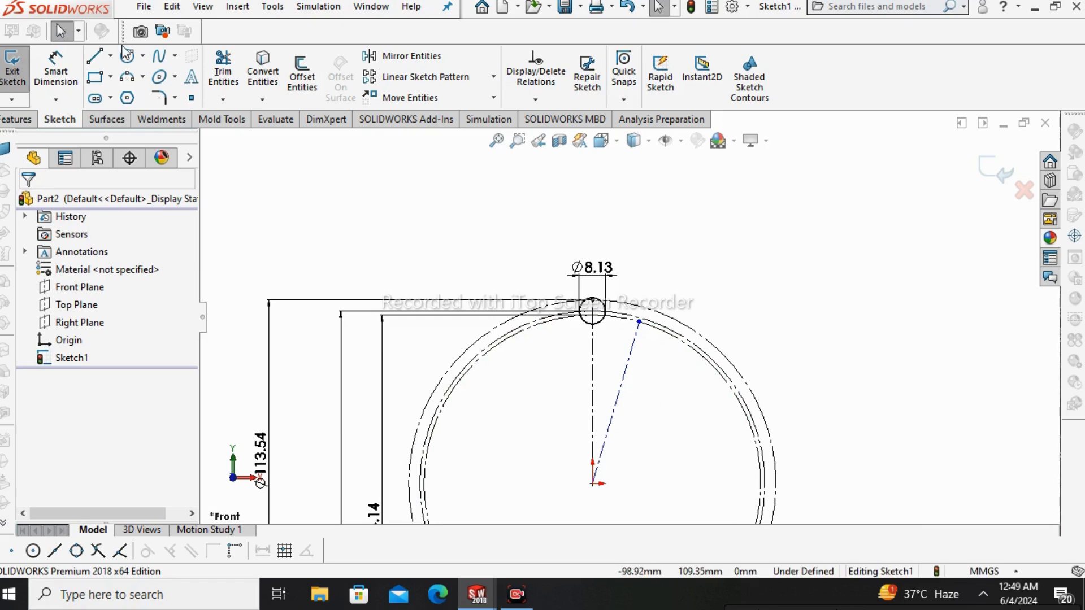
left_click(144, 56)
left_click(149, 73)
scroll(650, 339, "down", 5)
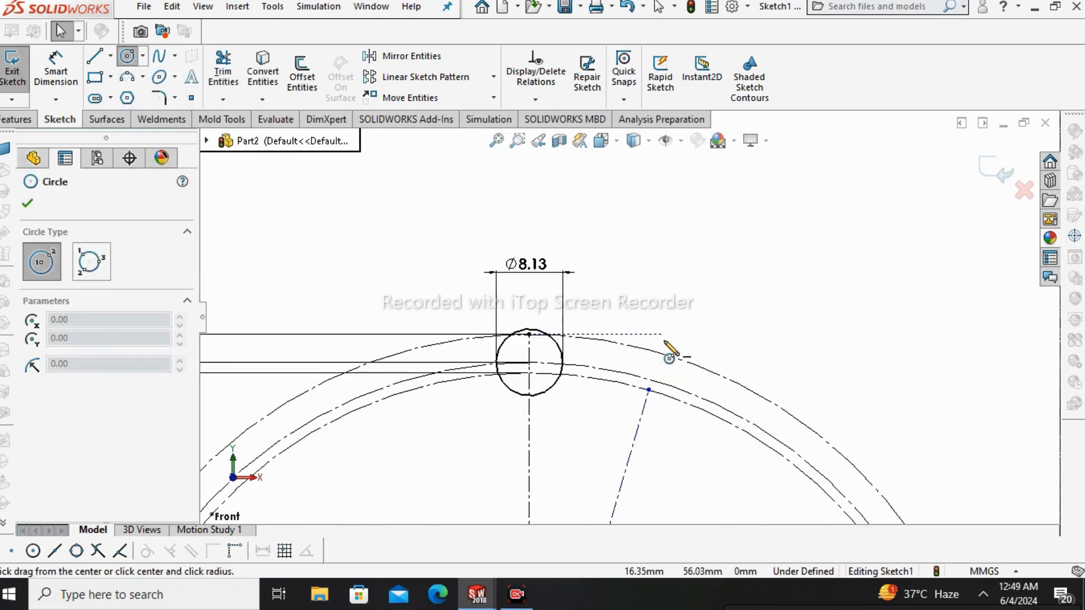
left_click_drag(632, 417, 677, 354)
key("Escape")
Step: Dimension the circle at the end of the slanted centerline with a diameter of 0.45 in
scroll(712, 347, "up", 5)
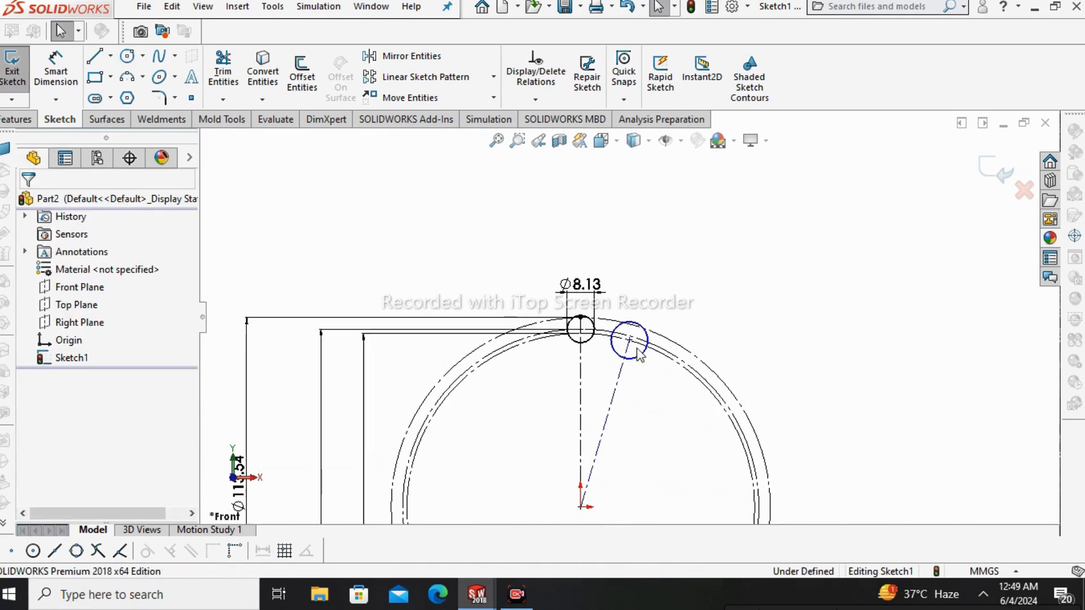
scroll(669, 329, "down", 2)
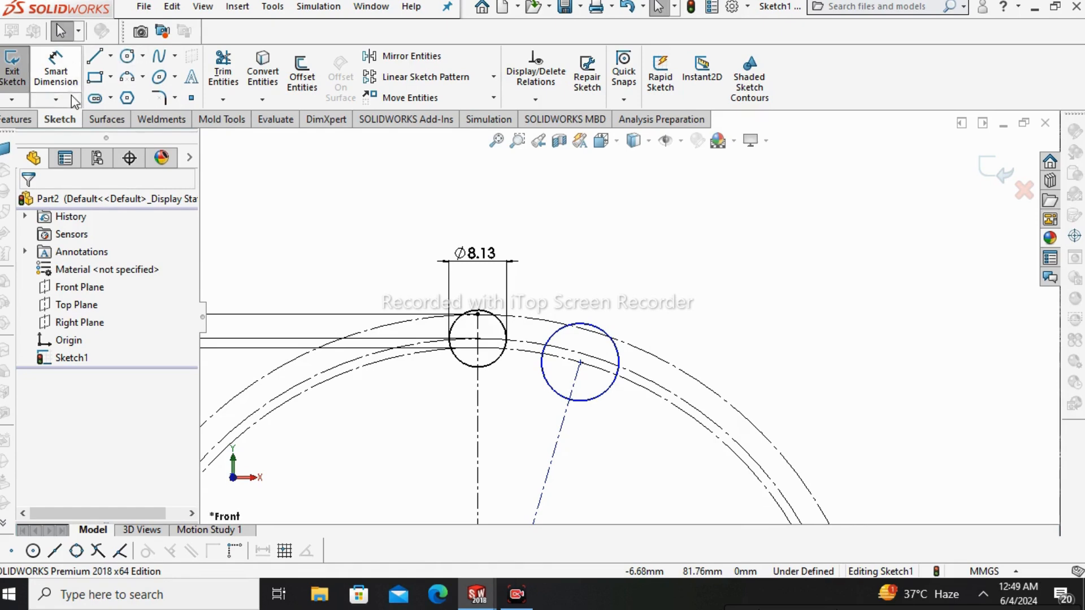
left_click(55, 70)
left_click(610, 335)
left_click(621, 303)
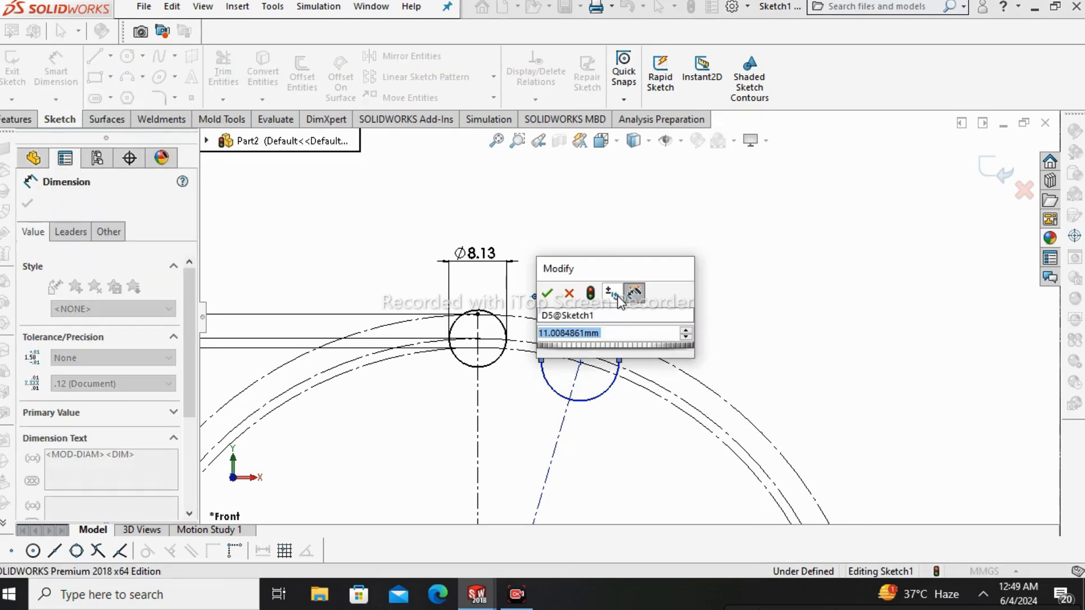
key("BackSpace")
type("0.")
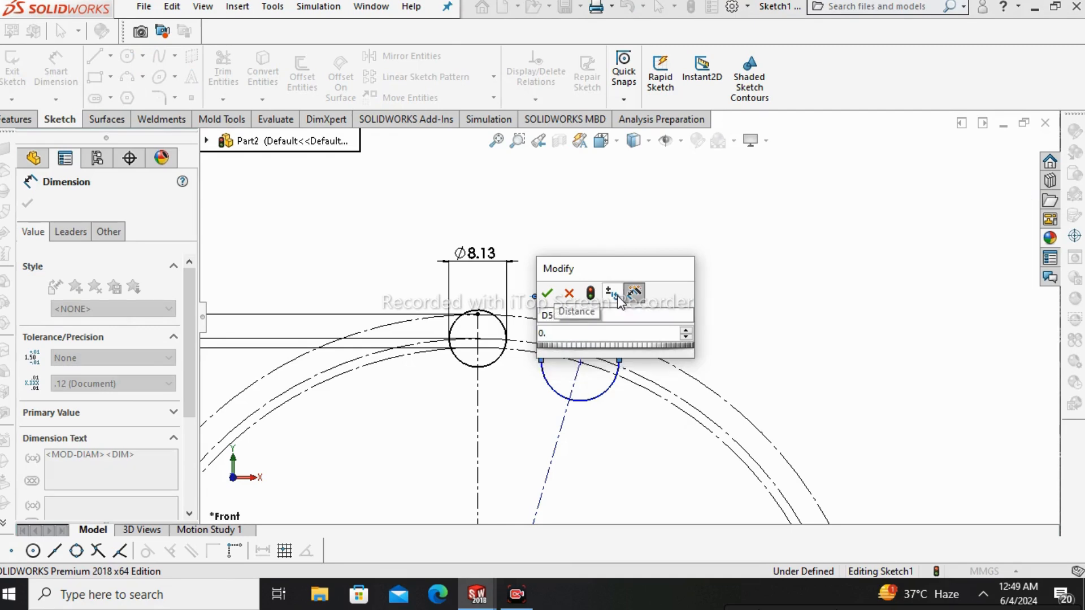
type("45in")
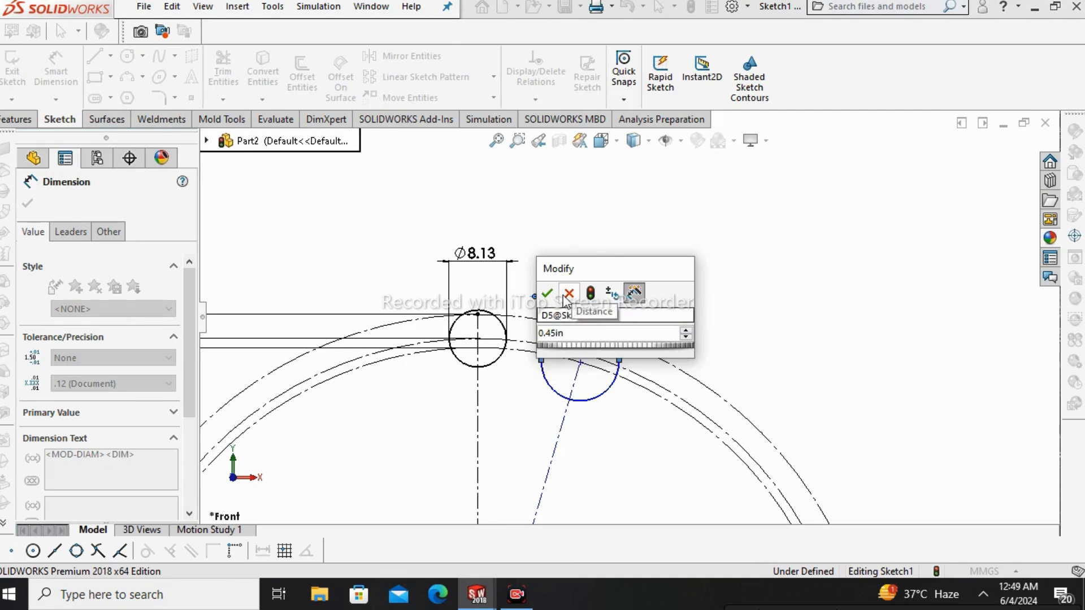
left_click(549, 295)
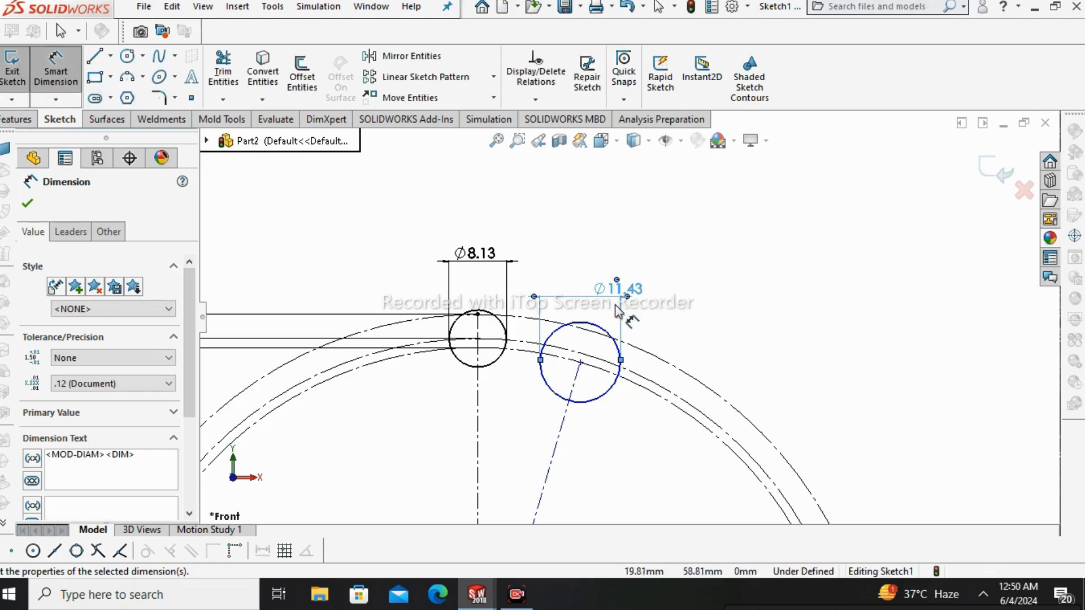
Step: Change the diameter of the circle on the slanted centerline to 13 mm and finish dimensioning
left_click_drag(630, 292, 632, 296)
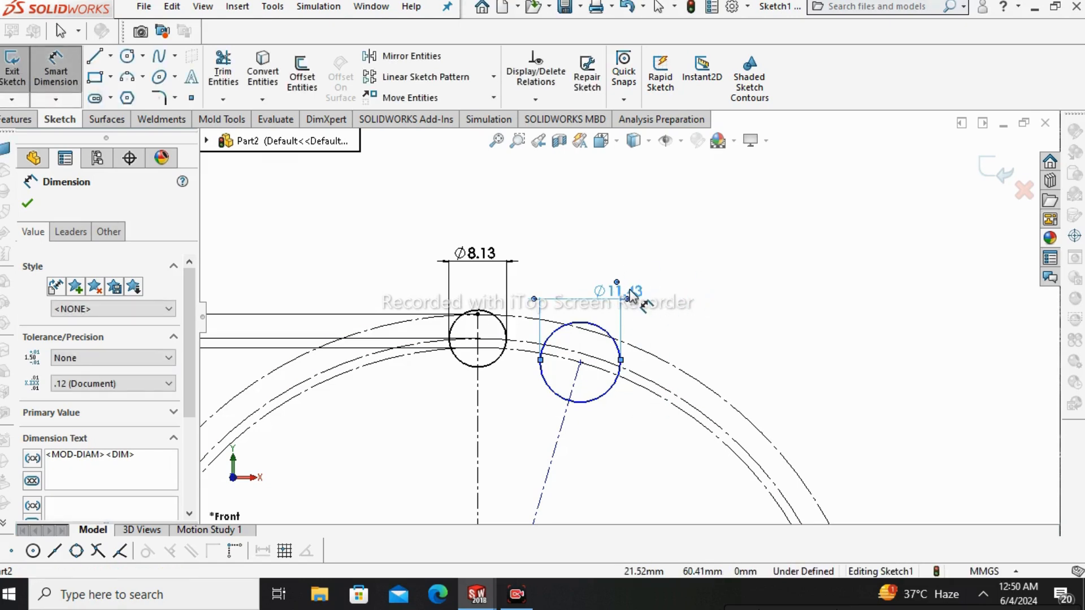
double_click(629, 290)
type("13mm")
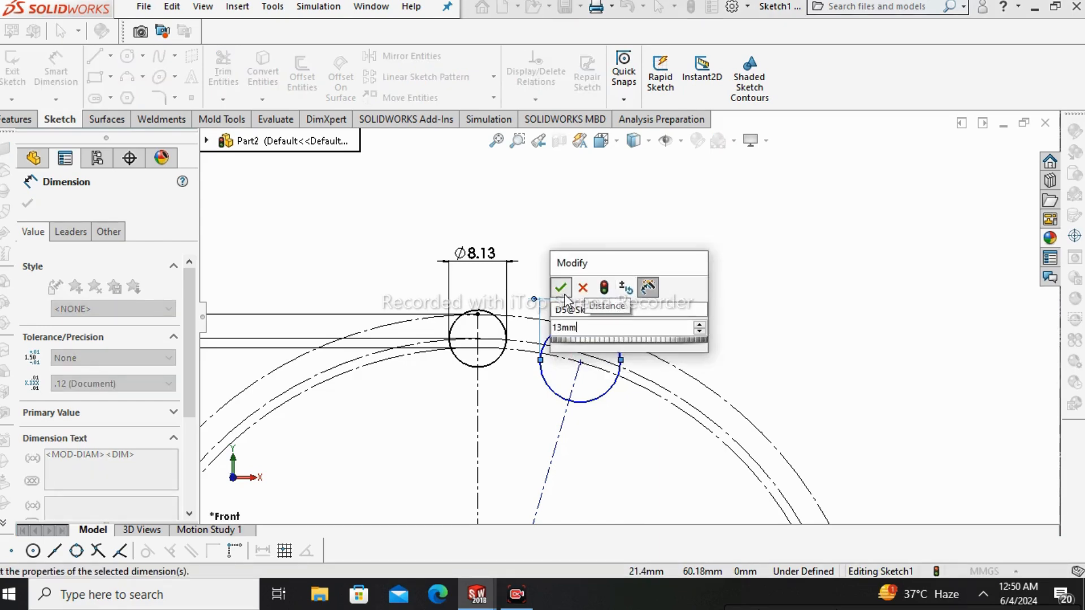
left_click(564, 294)
right_click(680, 301)
left_click(720, 359)
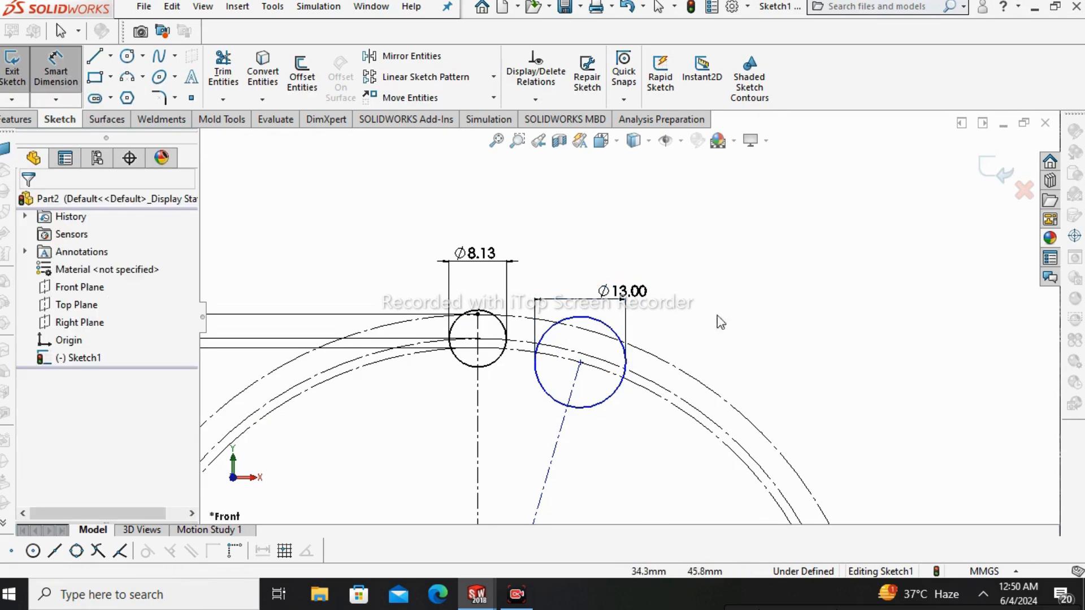
key("Escape")
scroll(626, 315, "up", 3)
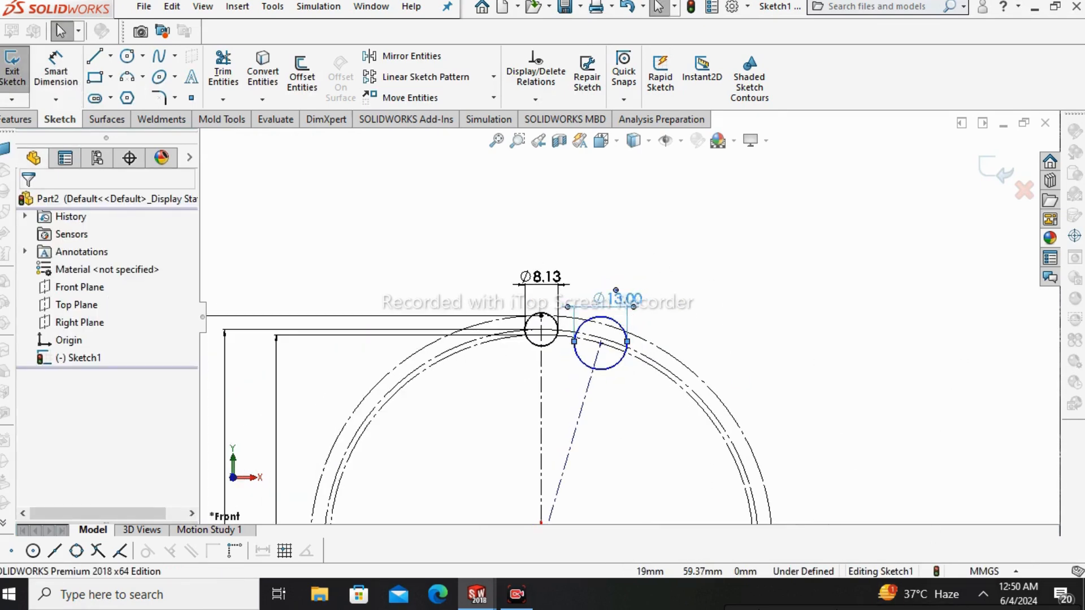
left_click(620, 298)
scroll(607, 280, "up", 3)
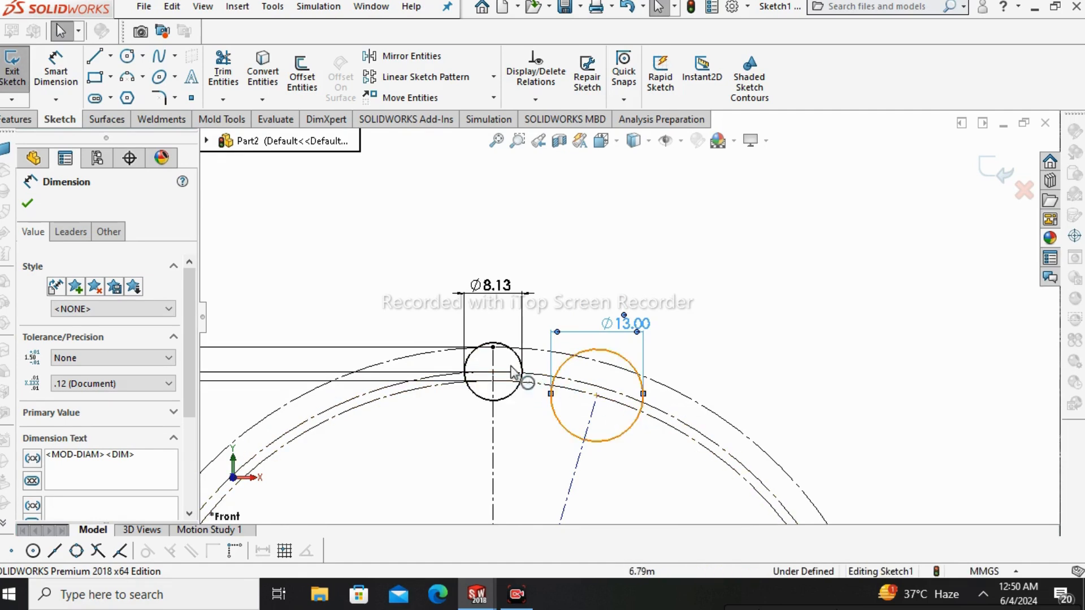
scroll(627, 317, "up", 2)
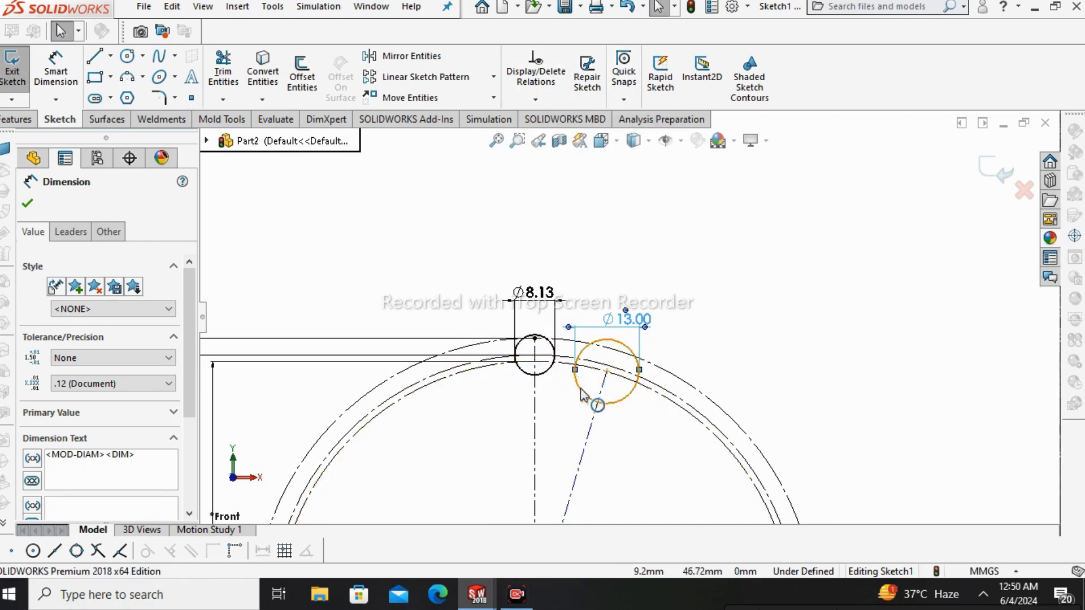
Step: Add a tangent relation between the 8.13 mm roller circle and the 13 mm circle on the slanted centerline
left_click(544, 103)
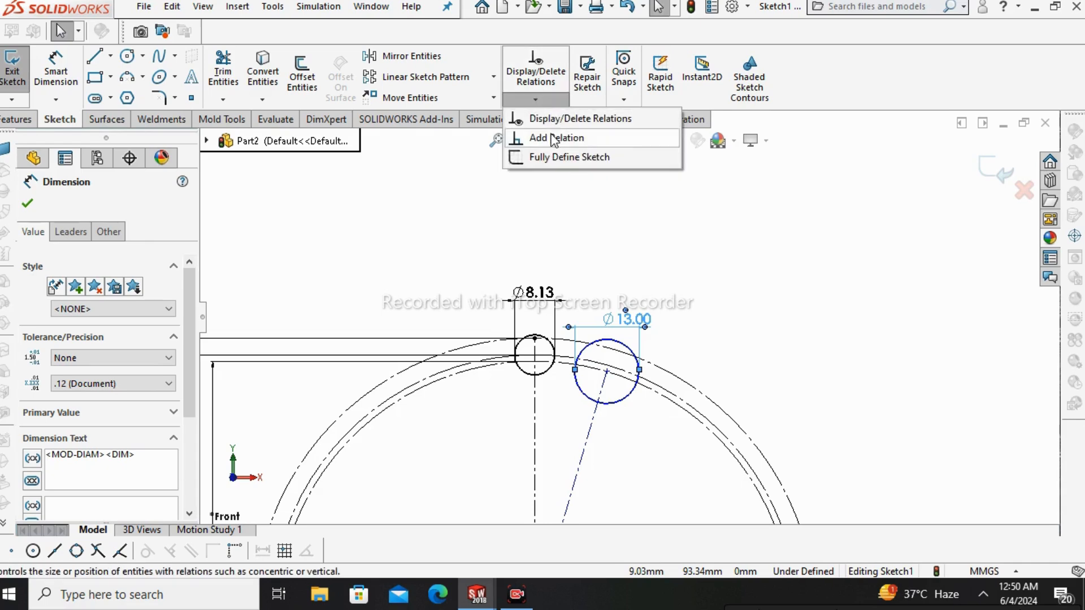
left_click(554, 139)
scroll(586, 358, "down", 4)
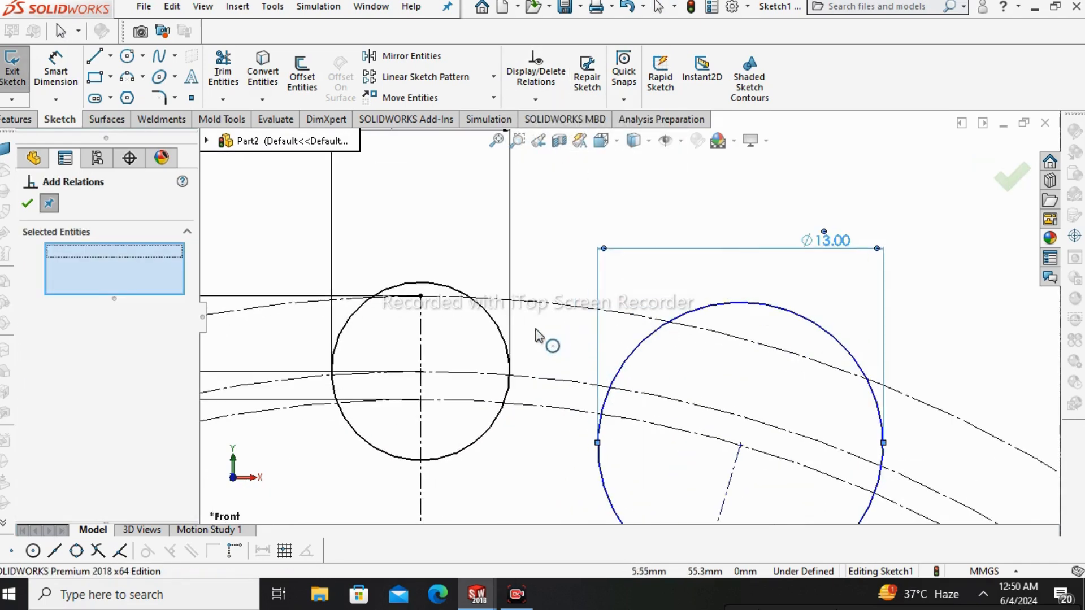
left_click(509, 348)
left_click(628, 358)
left_click(141, 276)
right_click(141, 277)
left_click(170, 307)
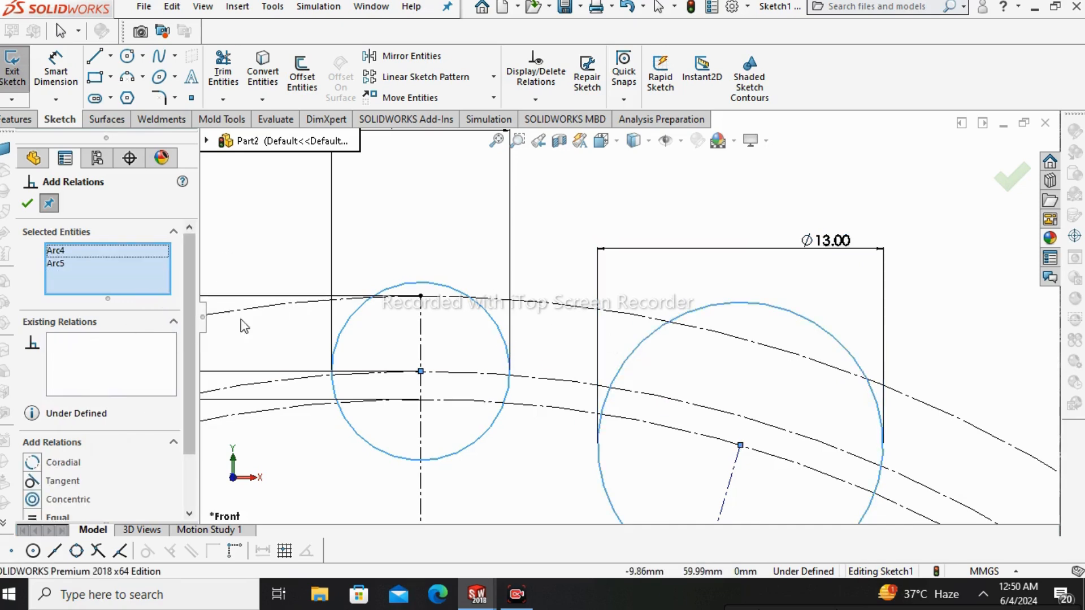
scroll(633, 320, "up", 4)
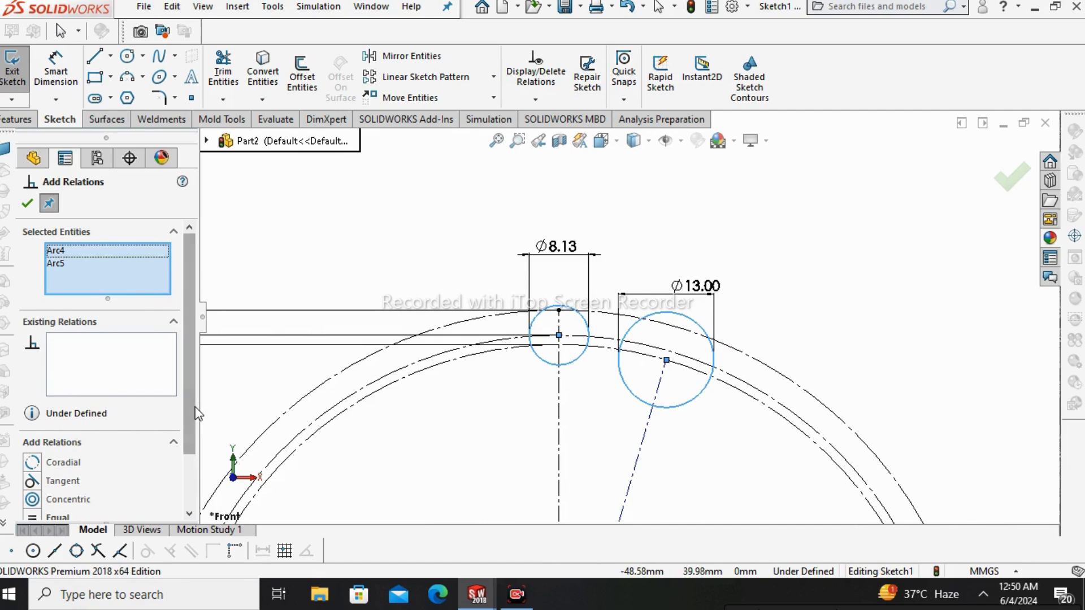
scroll(31, 451, "down", 3)
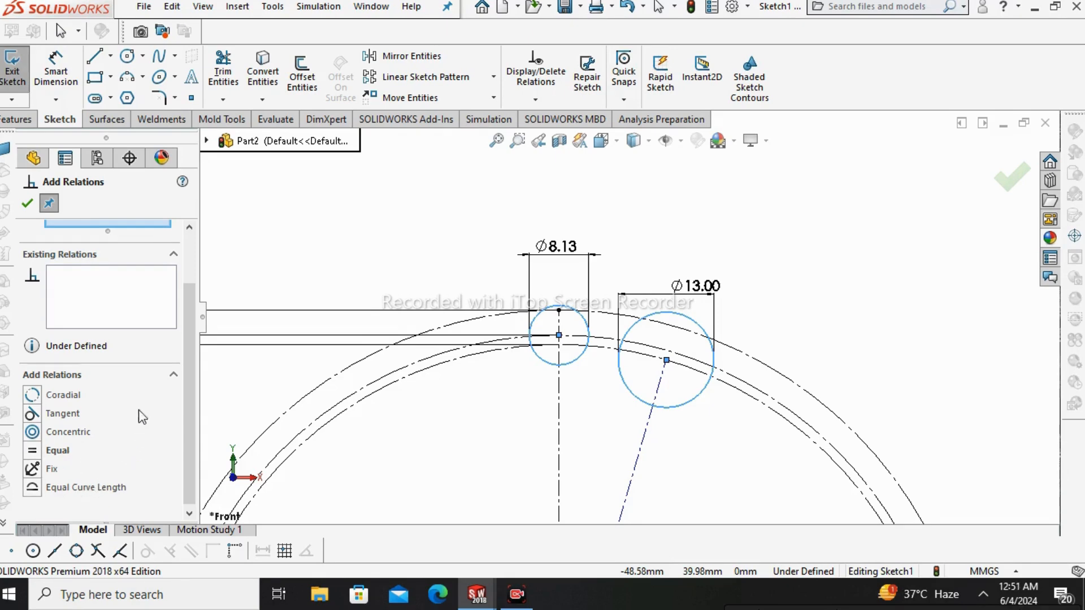
left_click(59, 415)
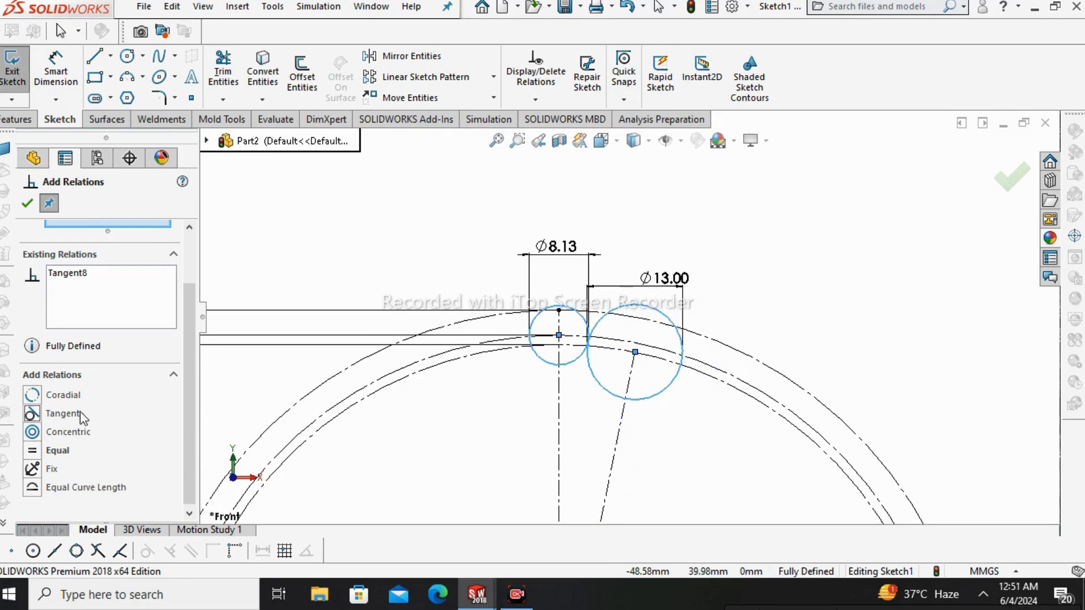
left_click(27, 204)
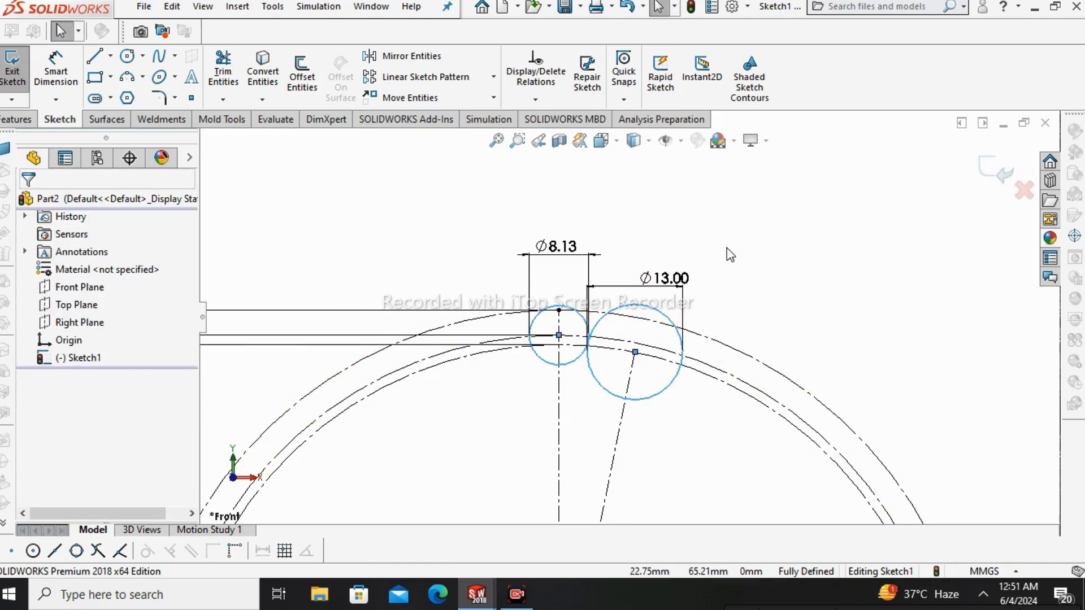
Step: Trim the far side of the 13 mm circle from the slanted centerline up to the outermost construction circle, using Trim to closest
scroll(650, 365, "down", 2)
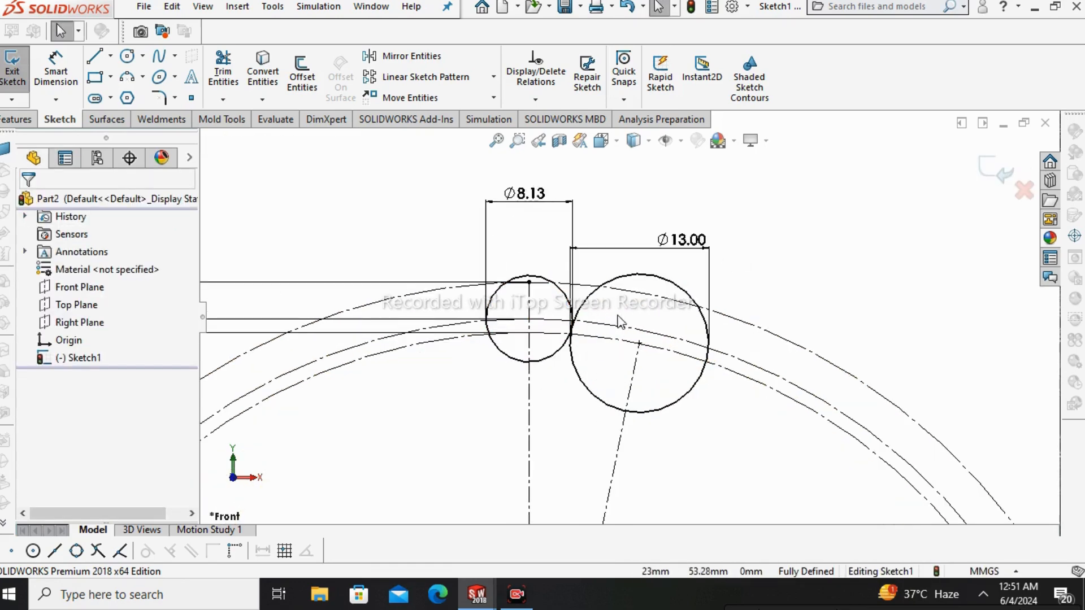
scroll(637, 304, "up", 2)
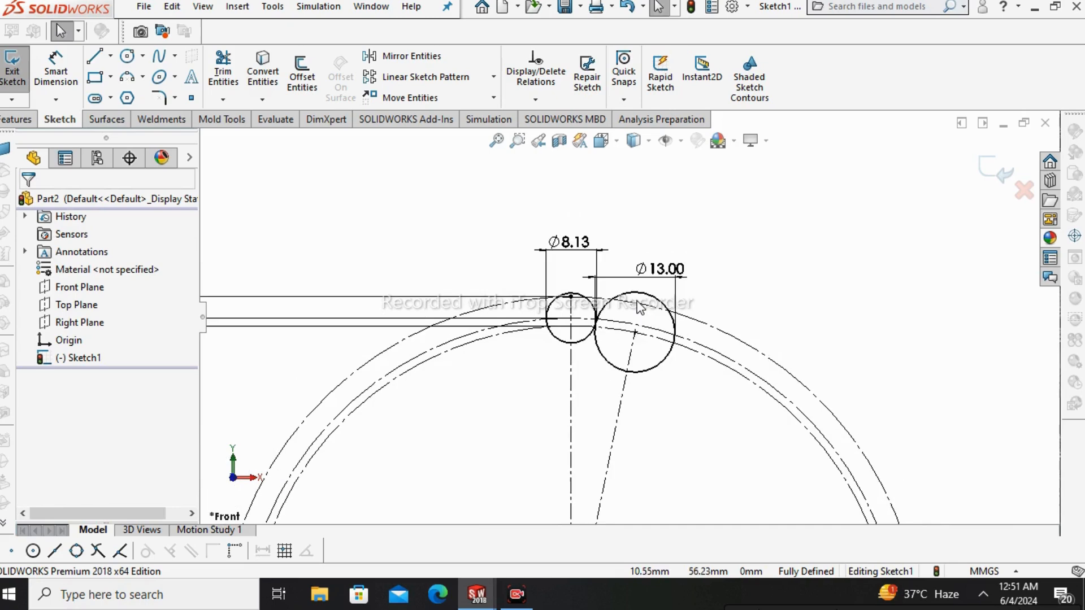
left_click(223, 99)
left_click(254, 118)
scroll(588, 351, "down", 3)
scroll(500, 290, "up", 1)
scroll(537, 316, "down", 3)
left_click(523, 375)
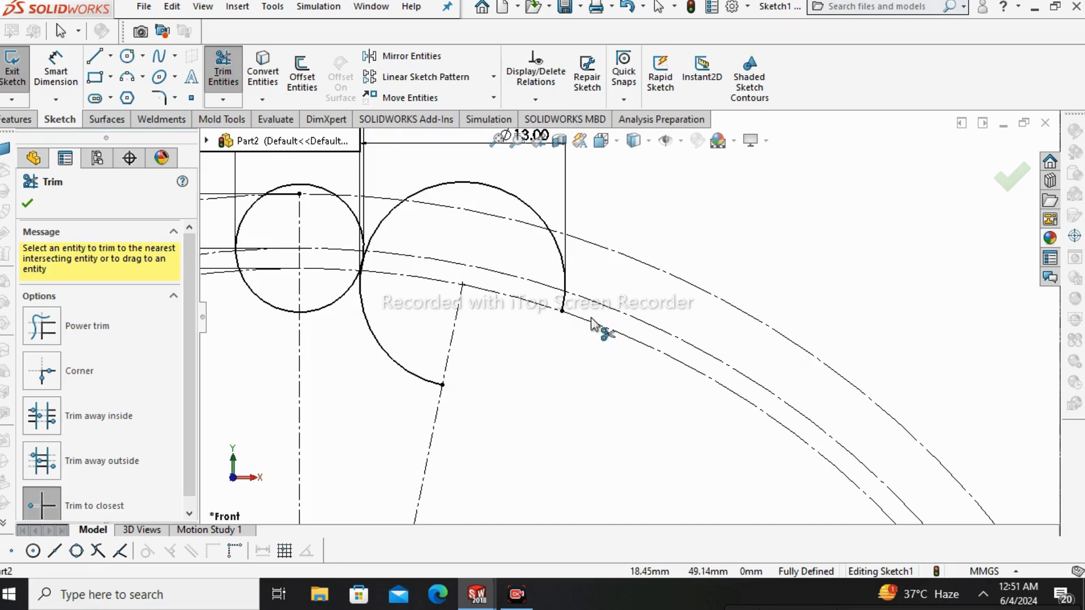
left_click(553, 243)
left_click(564, 301)
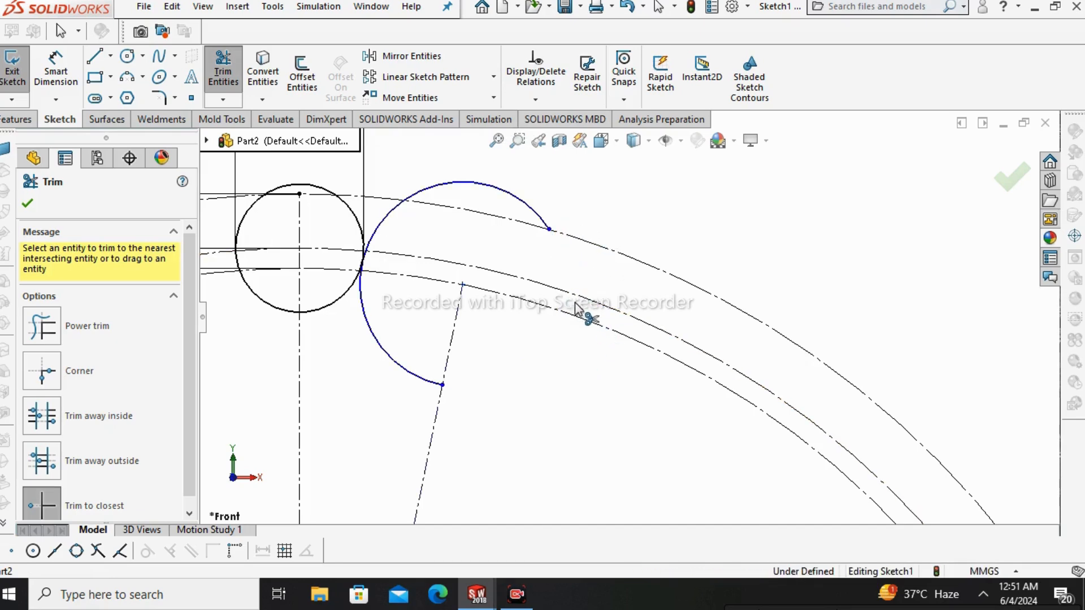
Step: Trim the 13 mm circle's remaining portions outside the outermost and inside the innermost construction circle, keeping only the flank arc near the roller circle
scroll(544, 172, "down", 3)
scroll(541, 197, "up", 3)
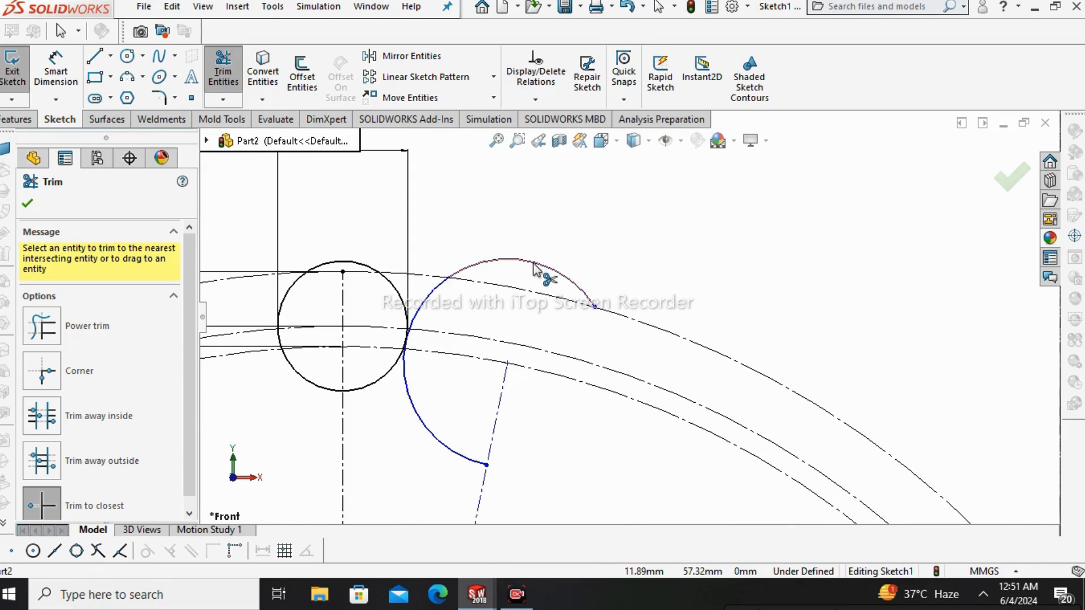
left_click(538, 267)
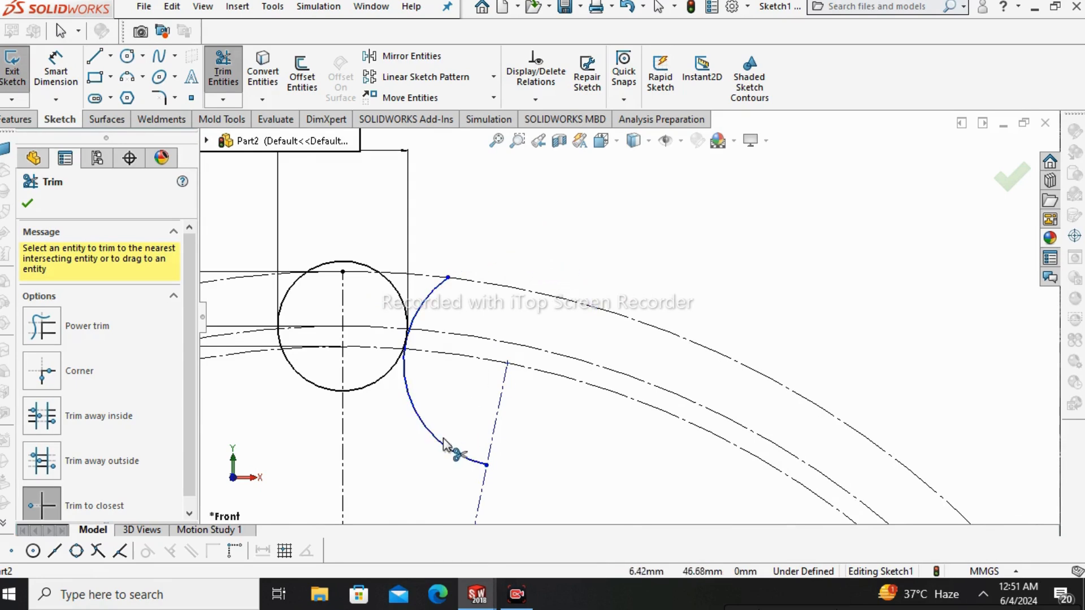
scroll(417, 300, "down", 3)
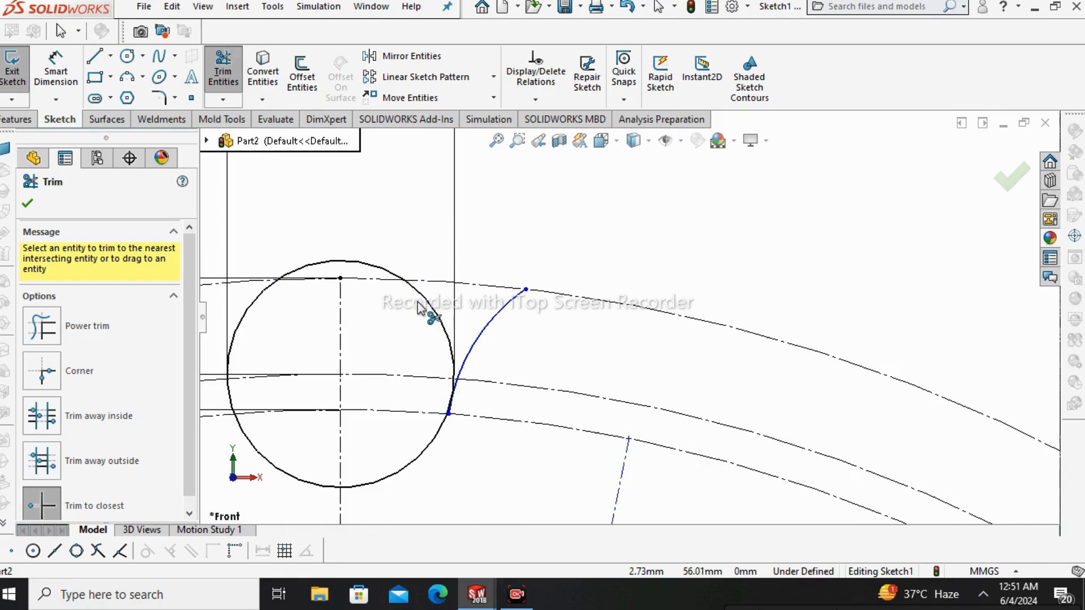
Step: Trim away the upper half of the 8.13 mm roller circle down to the middle construction circle
left_click(431, 310)
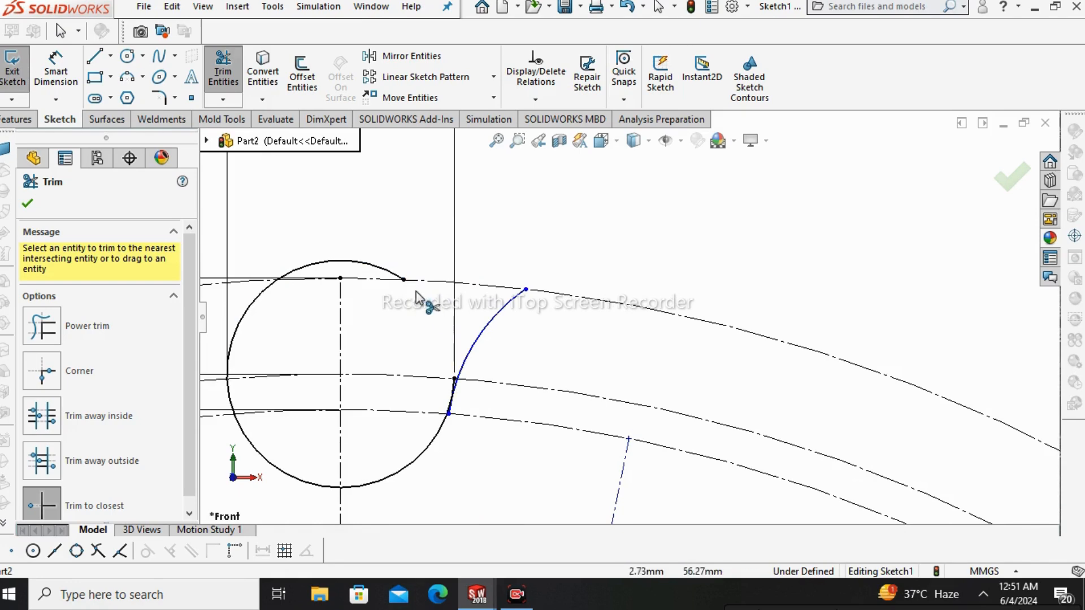
left_click(368, 262)
left_click(251, 311)
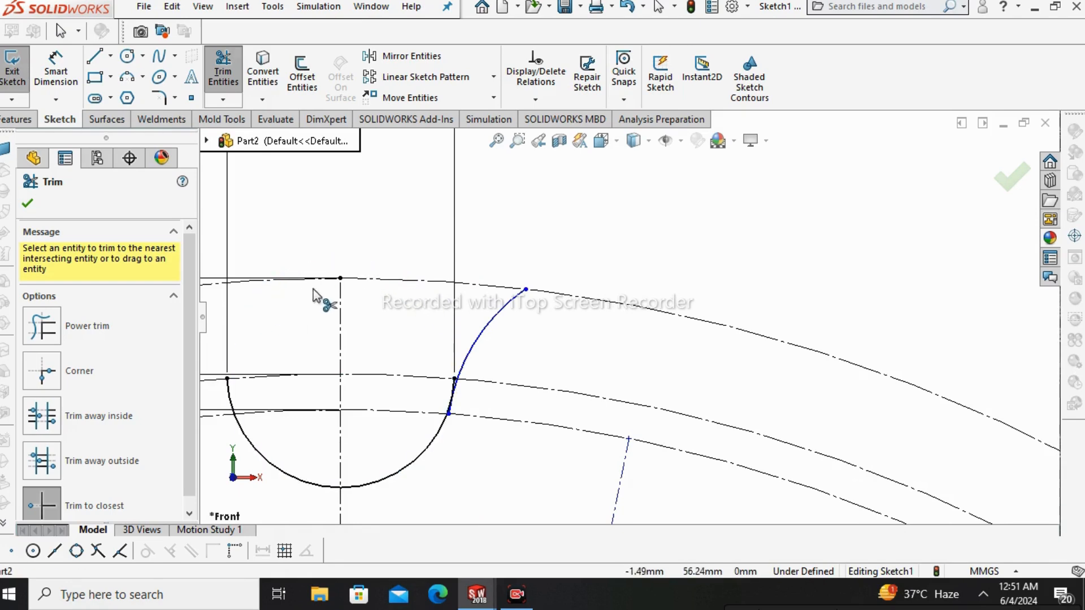
Step: Trim the overhanging end of the roller seat arc above its tangent point with the flank arc
scroll(452, 346, "up", 1)
scroll(512, 377, "down", 5)
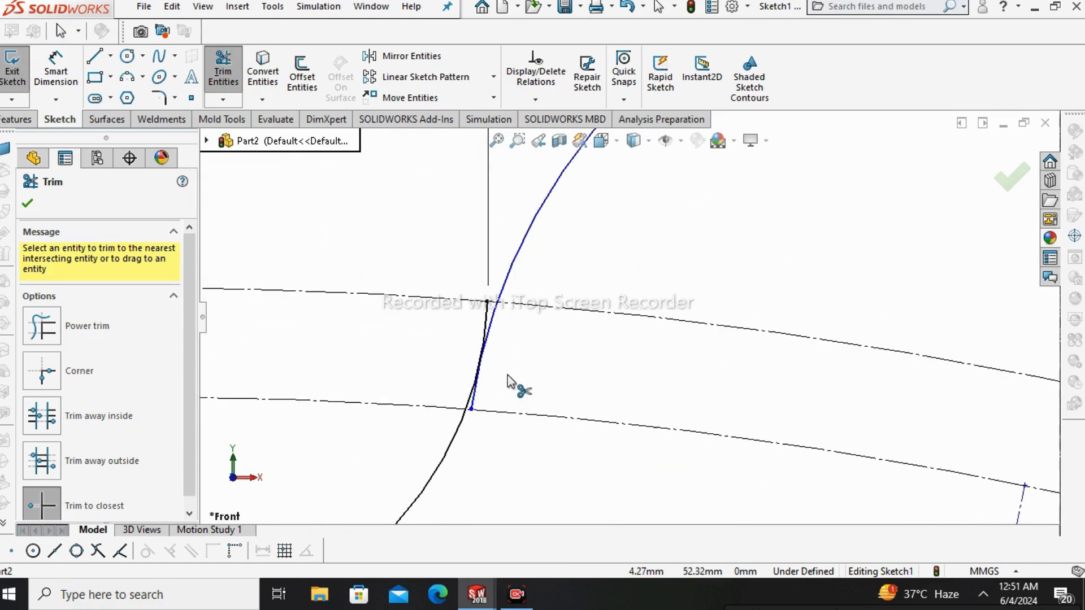
left_click(486, 323)
left_click(473, 396)
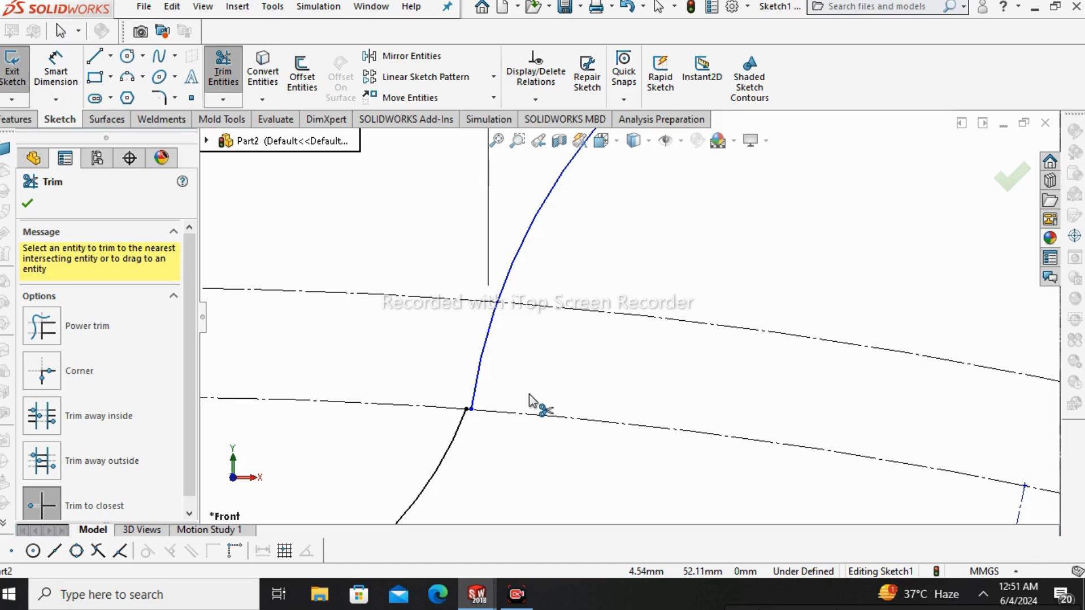
key("Escape")
scroll(512, 391, "down", 3)
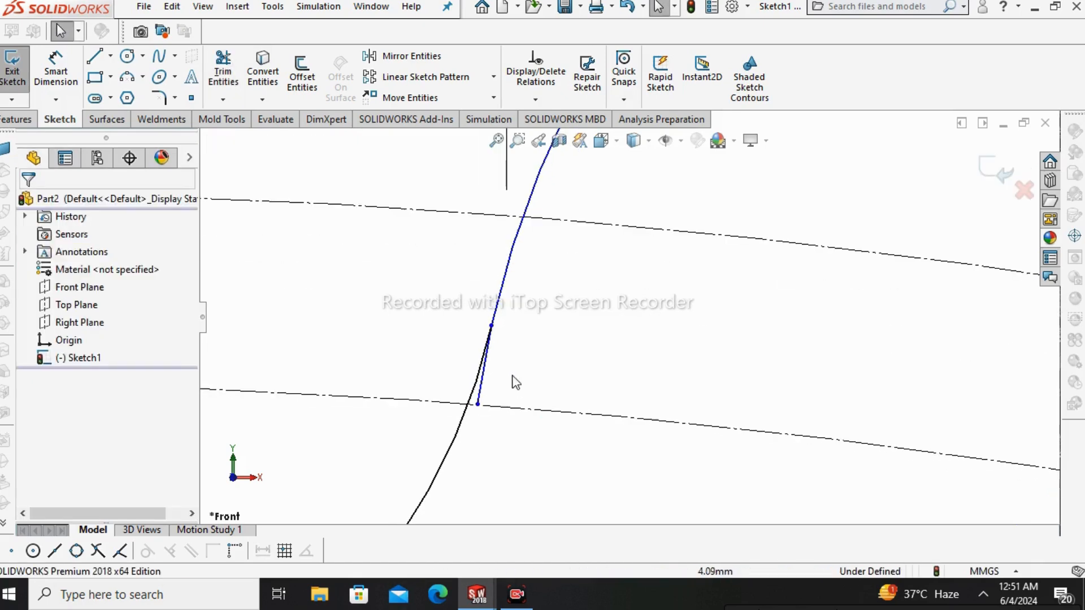
Step: Trim the leftover lower end of the flank arc below its tangent point with the roller seat arc and leave the Trim tool
left_click(223, 99)
left_click(243, 116)
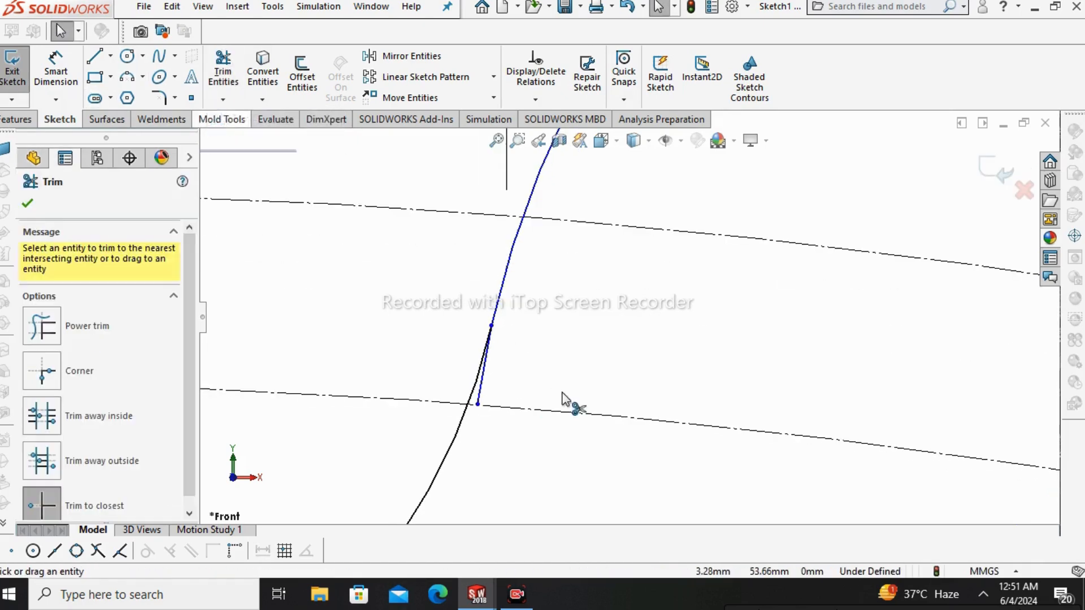
scroll(467, 370, "down", 2)
left_click(435, 375)
scroll(546, 324, "up", 3)
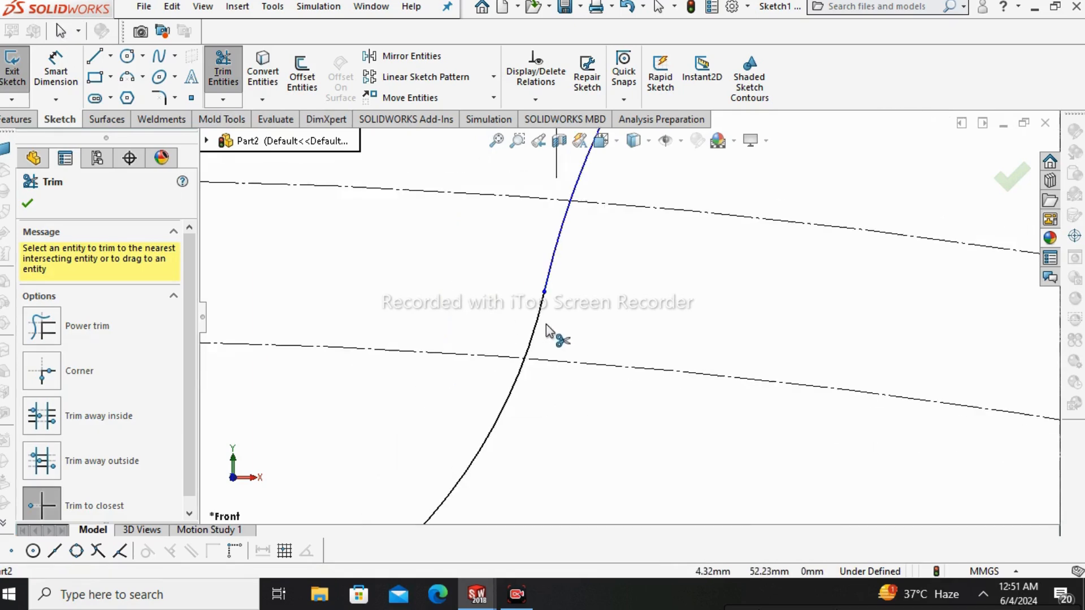
scroll(606, 345, "up", 3)
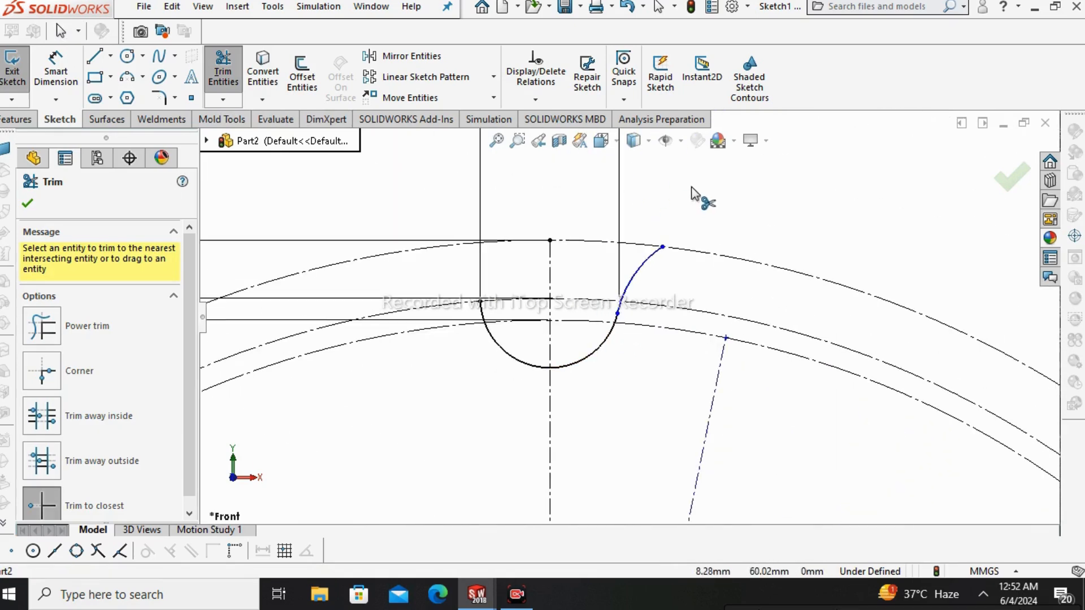
key("Escape")
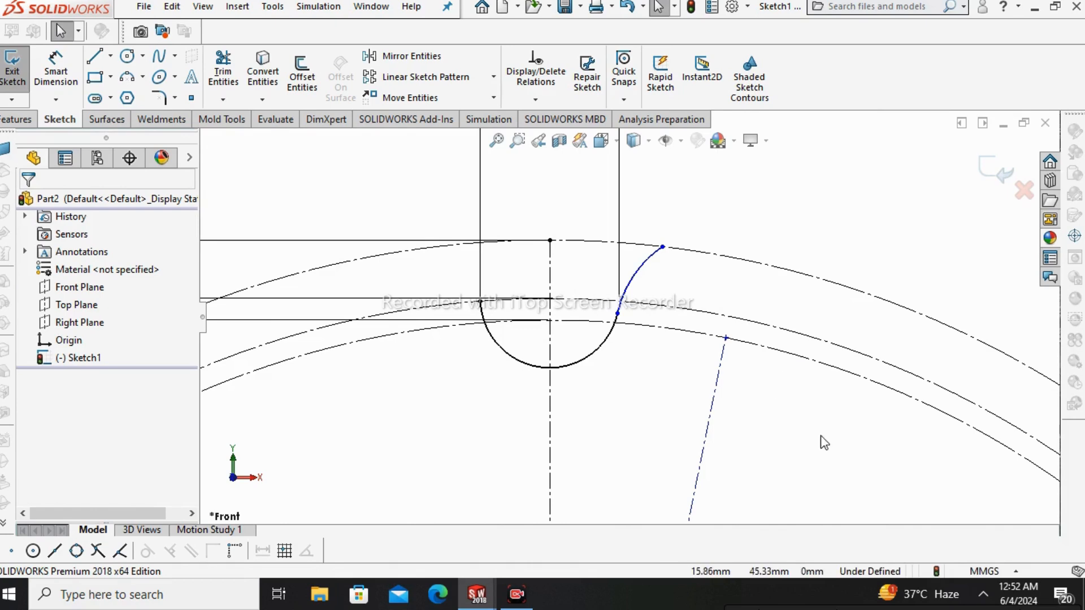
Step: Mirror a copy of the flank arc about the vertical centerline
left_click(433, 56)
scroll(641, 227, "down", 2)
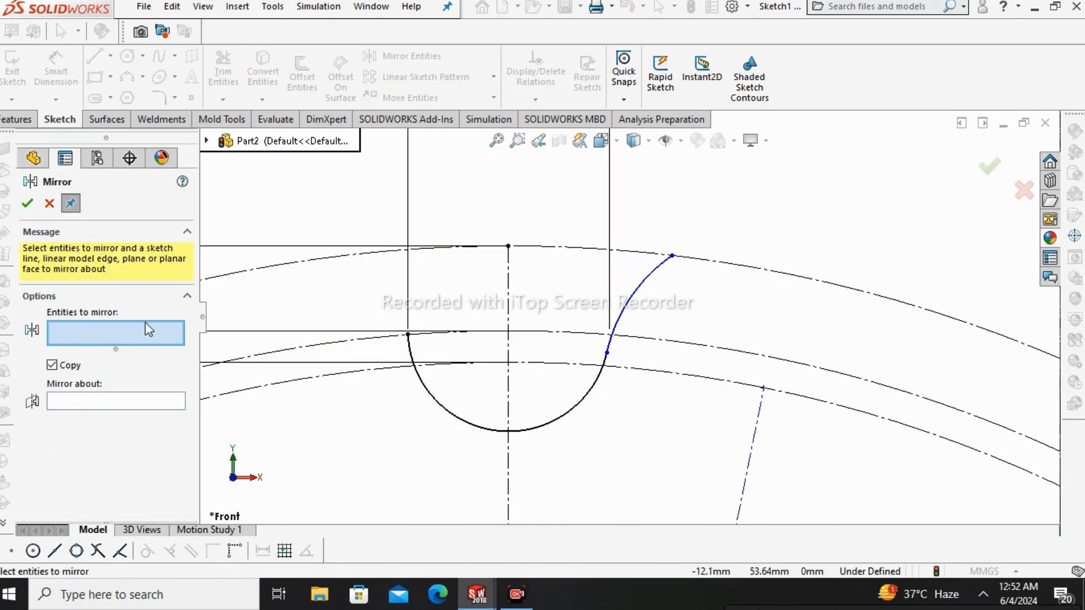
left_click(641, 293)
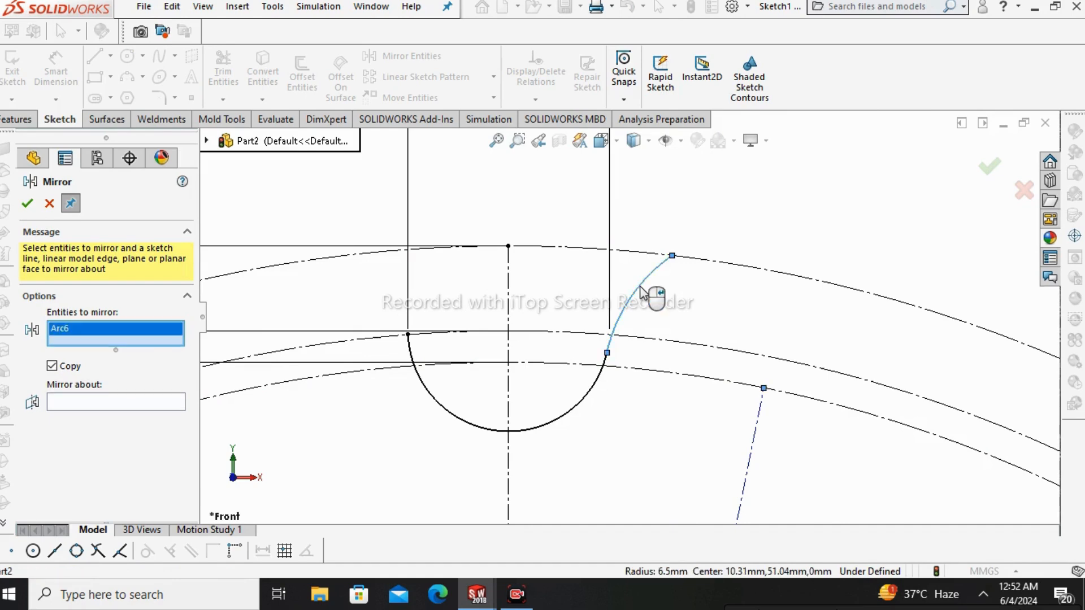
left_click(137, 401)
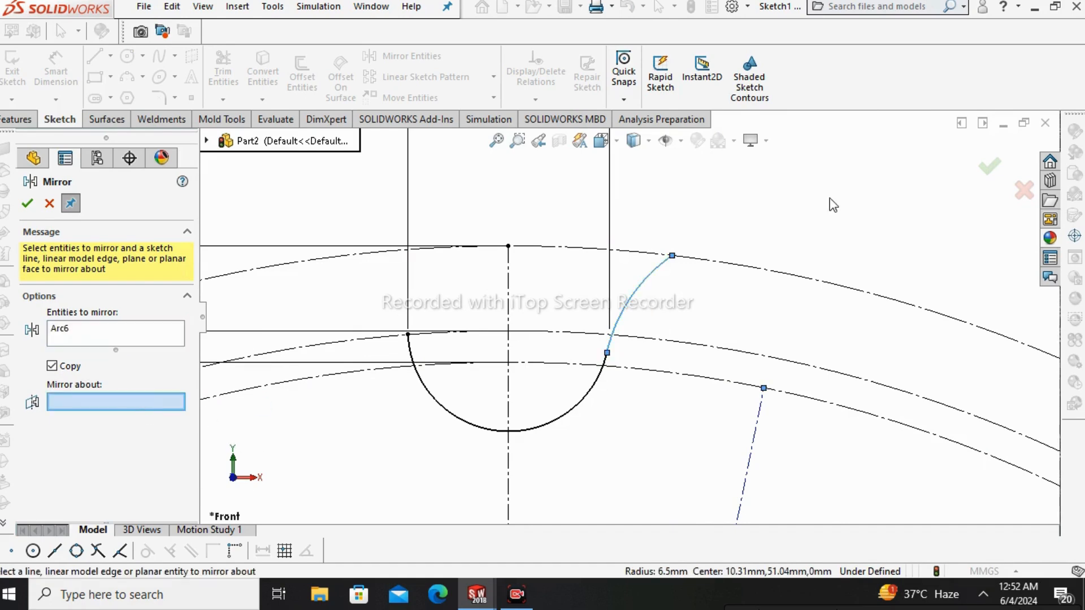
left_click(510, 297)
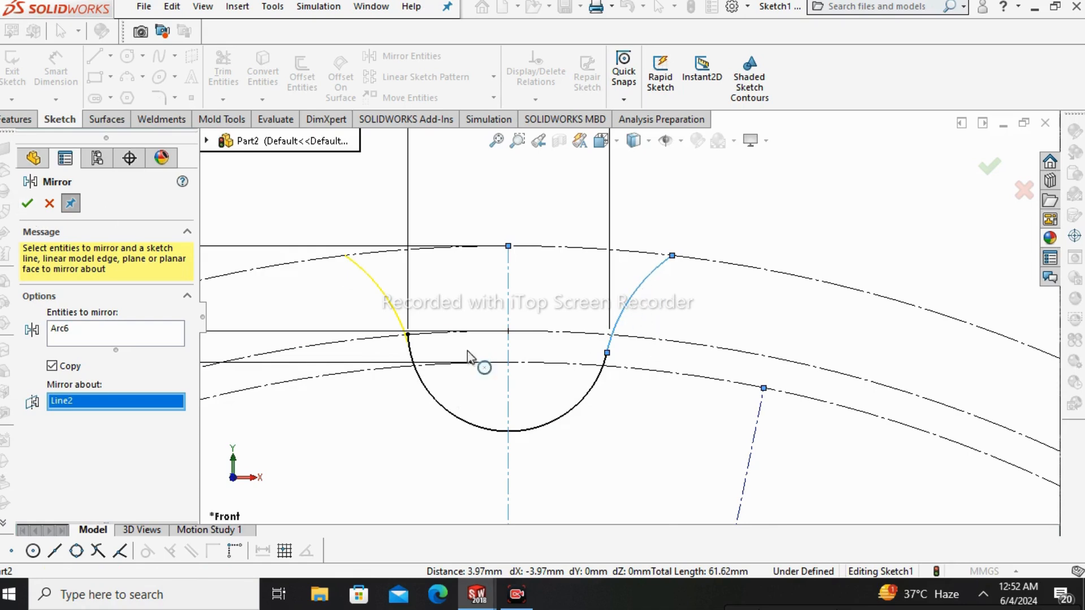
left_click(33, 206)
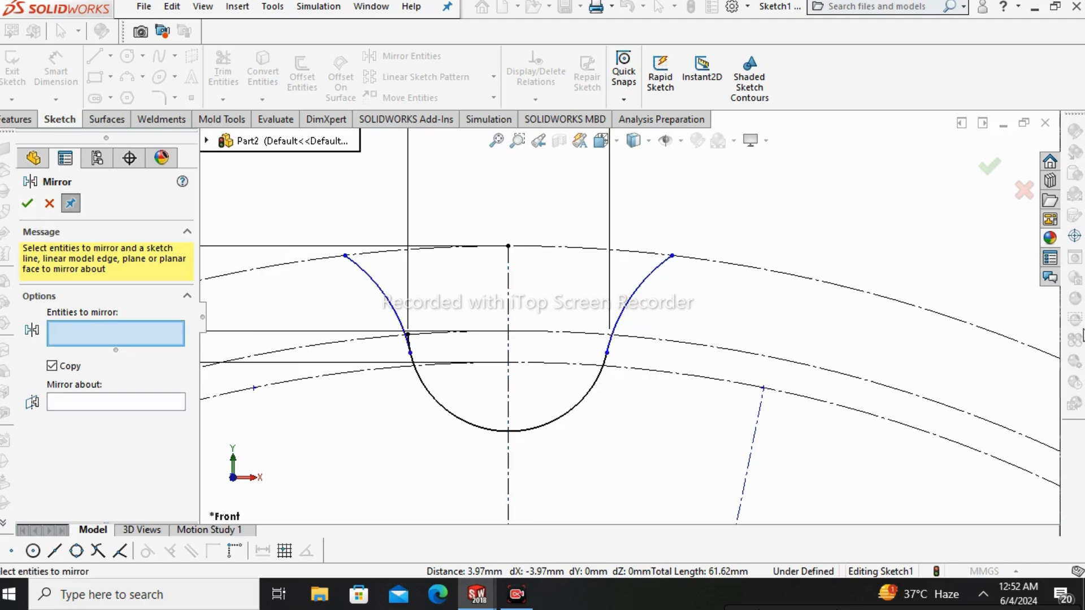
left_click(32, 205)
Step: Trim the overhanging end of the roller seat arc above its junction with the mirrored flank arc and leave the Trim tool
scroll(448, 334, "down", 3)
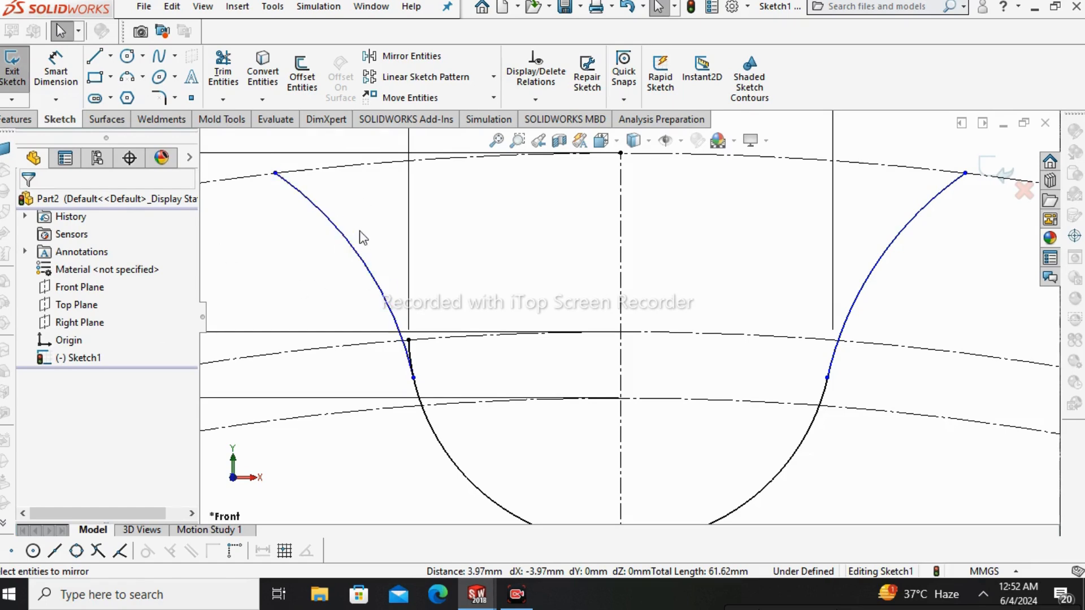
scroll(429, 361, "down", 3)
left_click(223, 99)
left_click(246, 117)
scroll(498, 361, "down", 3)
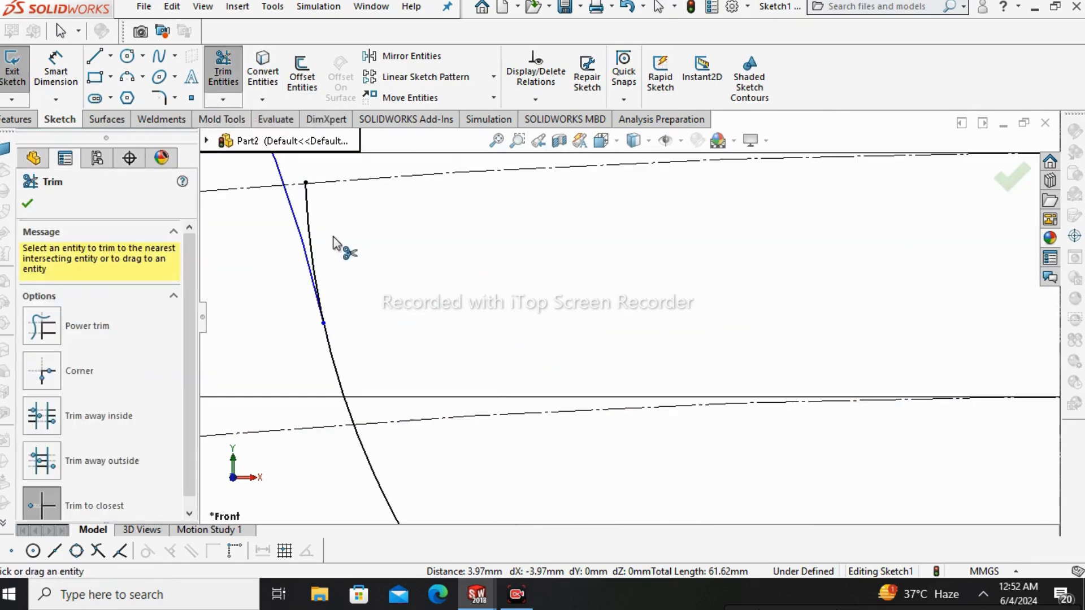
left_click(308, 216)
scroll(553, 280, "up", 6)
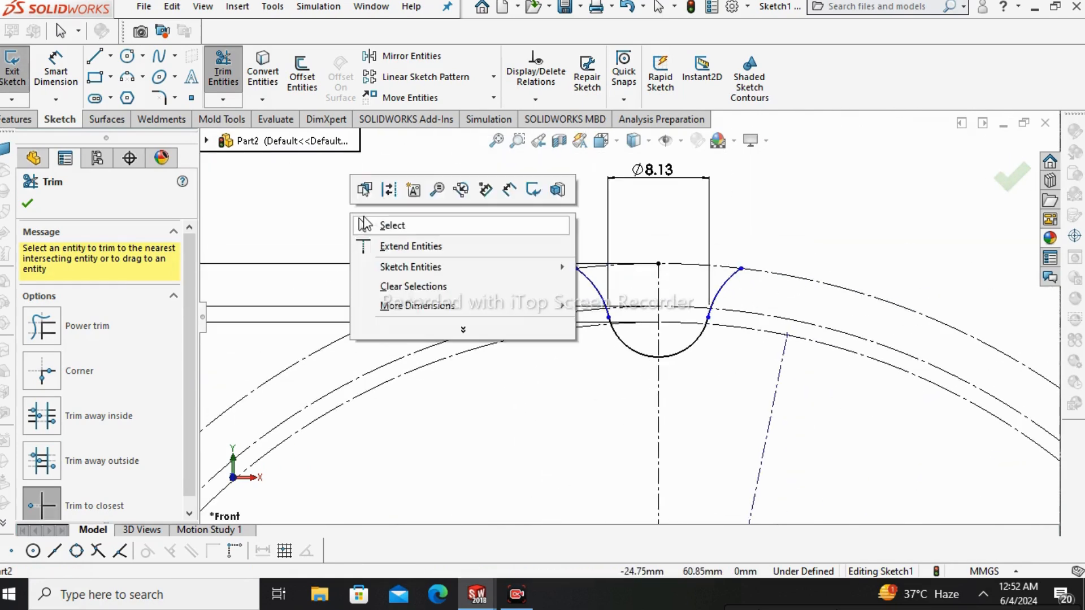
key("Escape")
scroll(624, 395, "up", 4)
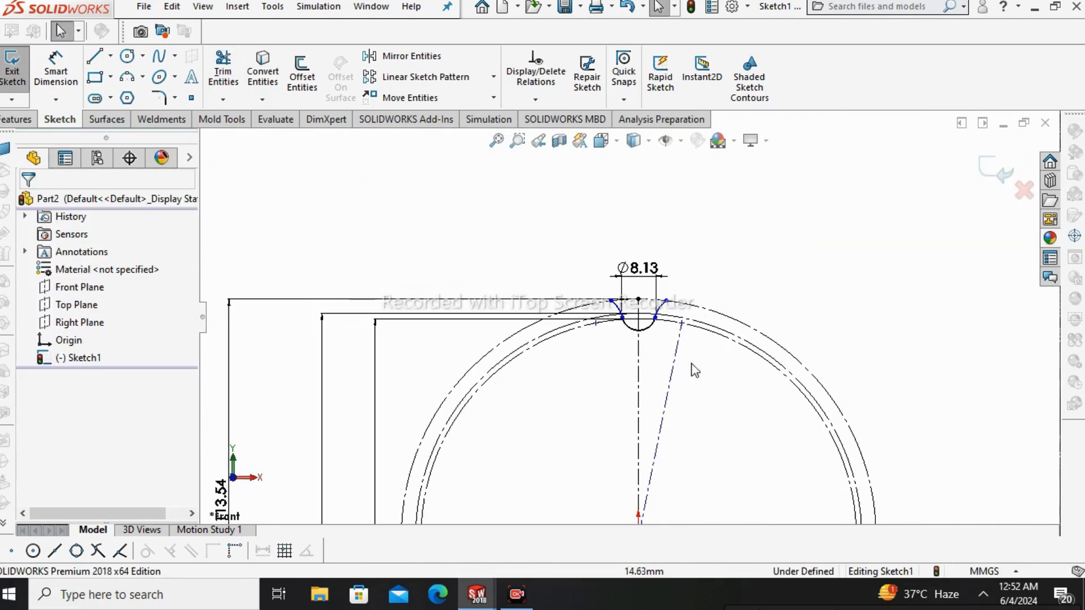
Step: Start a circular sketch pattern with the roller seat arc and both flank arcs of the tooth gap as its entities
scroll(706, 396, "down", 3)
left_click(495, 78)
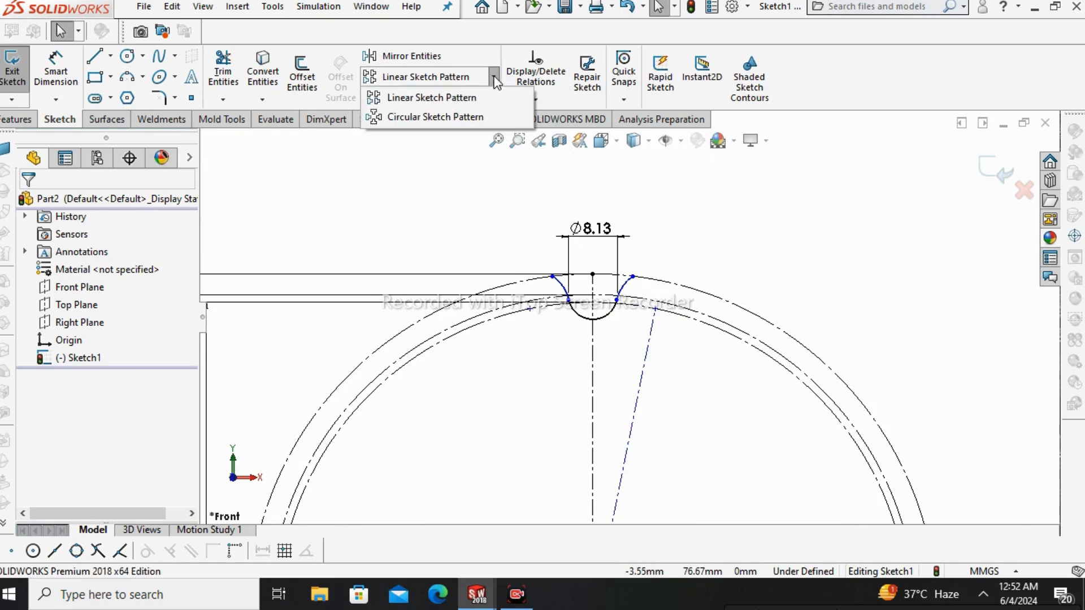
left_click(490, 115)
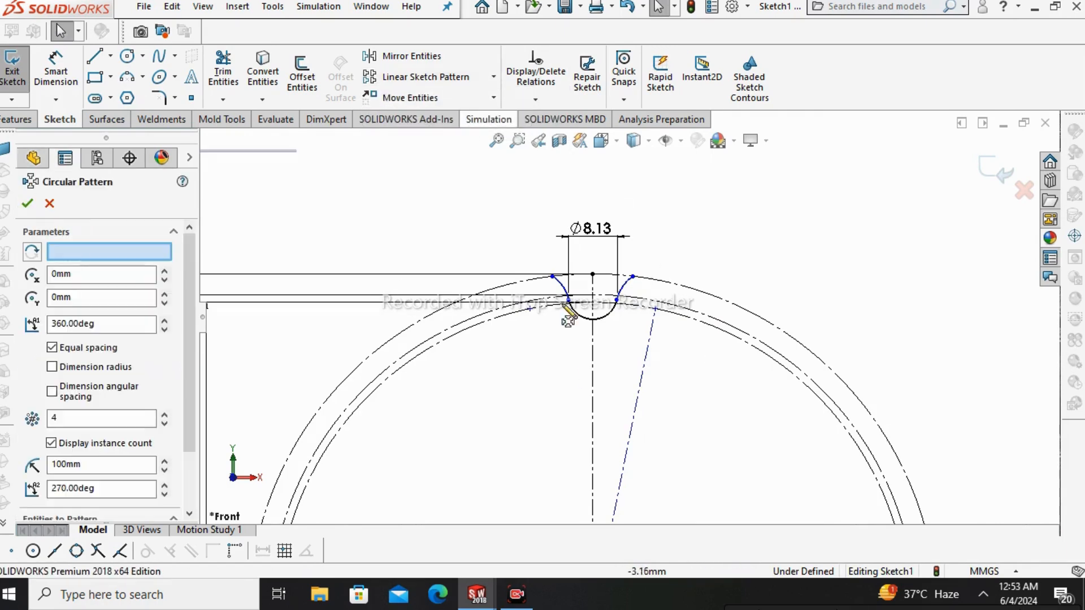
scroll(146, 339, "down", 3)
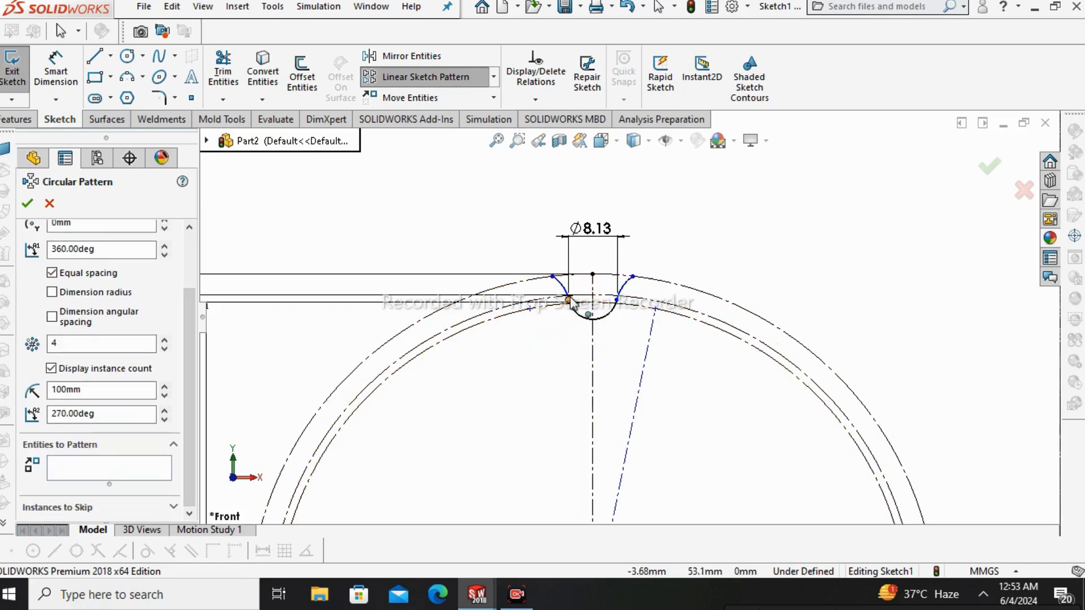
scroll(571, 301, "down", 4)
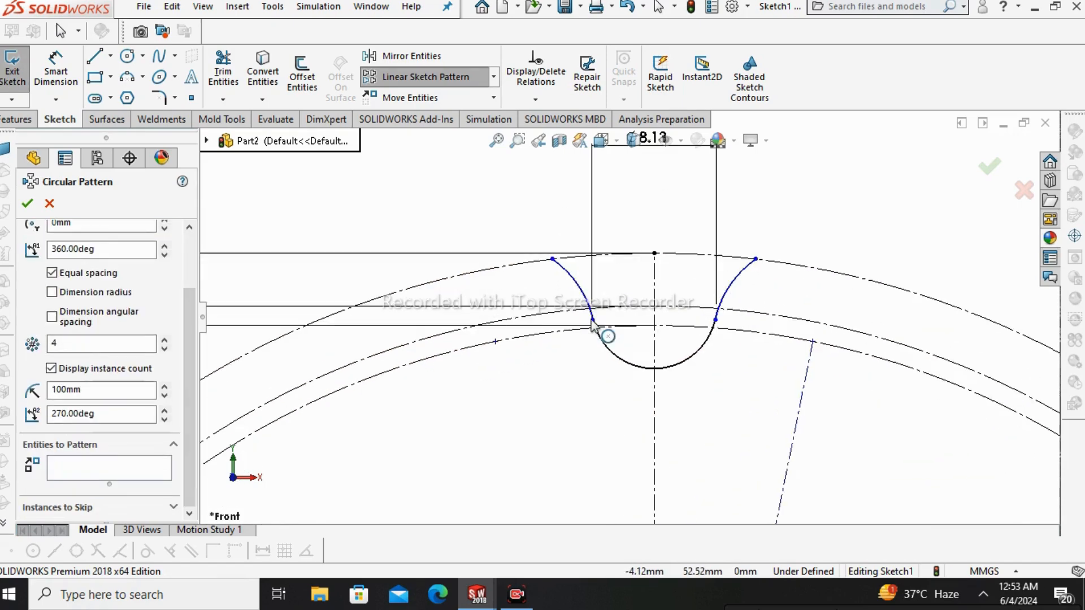
left_click(579, 289)
left_click(656, 369)
scroll(755, 305, "up", 3)
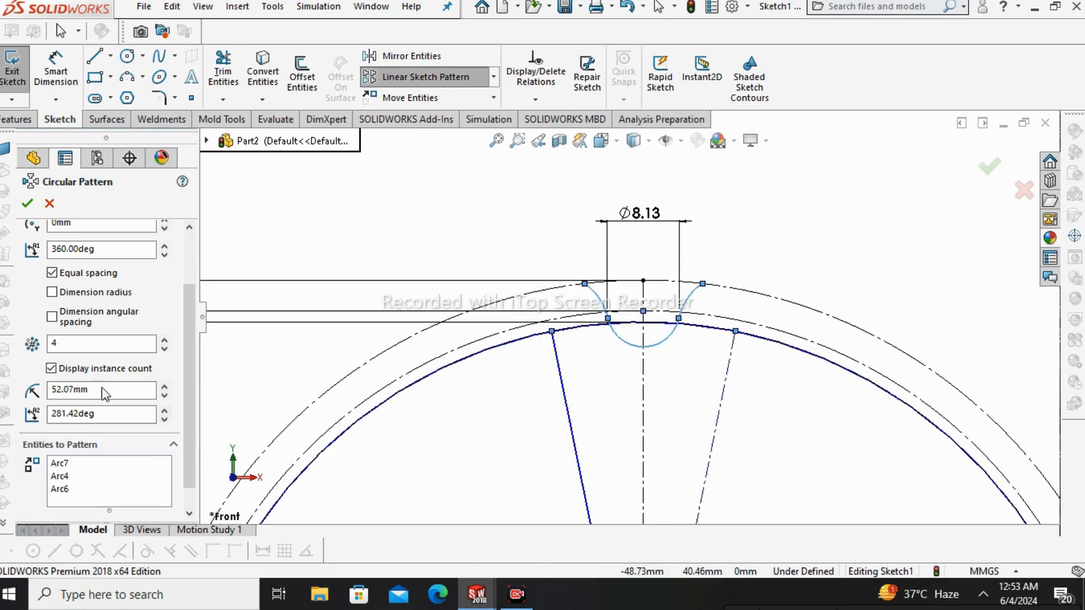
Step: Set the circular pattern to 27 equally spaced instances over 360 degrees and create it
left_click(163, 341)
left_click(163, 341)
left_click(163, 341)
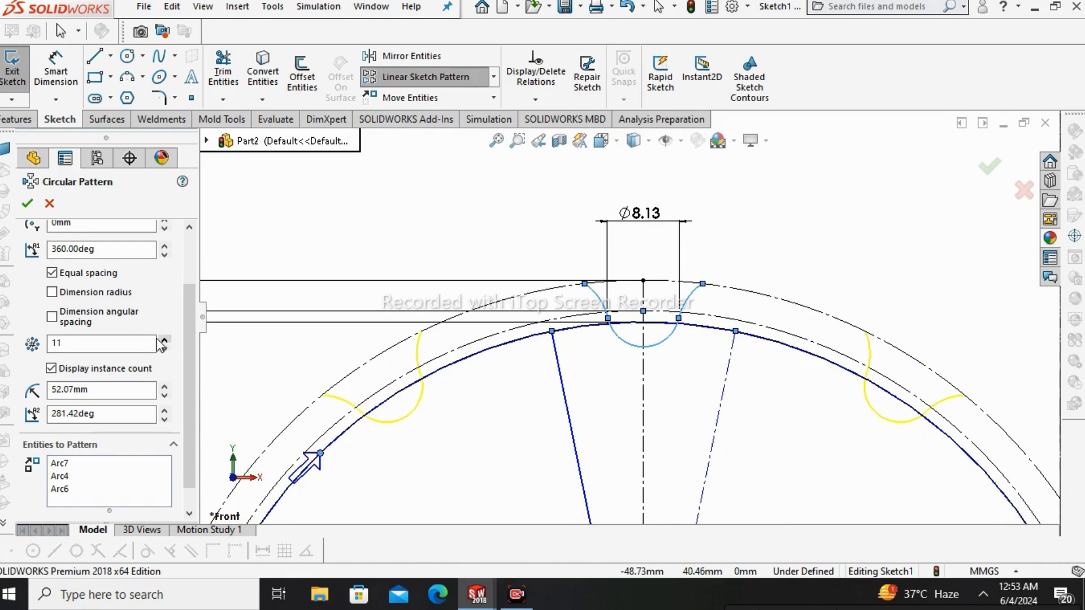
left_click(165, 340)
left_click(165, 341)
left_click(165, 341)
left_click(165, 341)
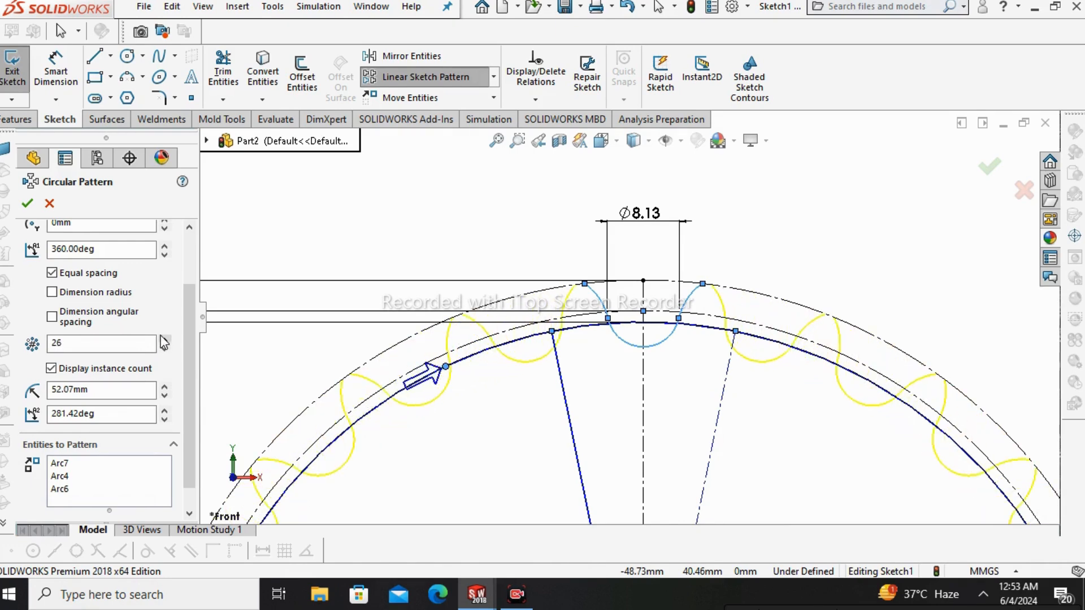
scroll(432, 365, "down", 5)
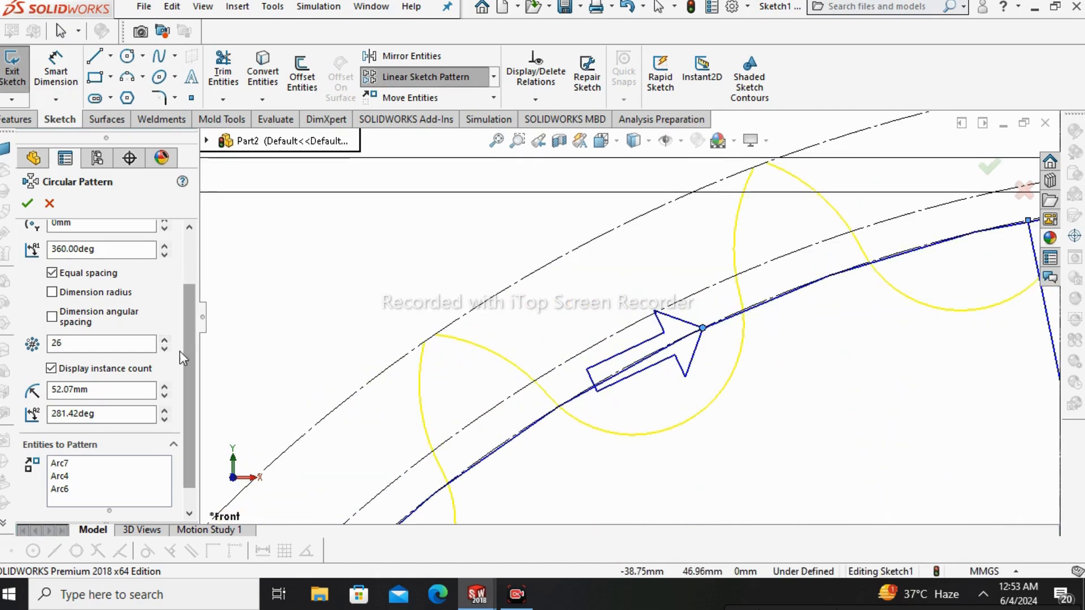
left_click(164, 339)
scroll(564, 332, "up", 5)
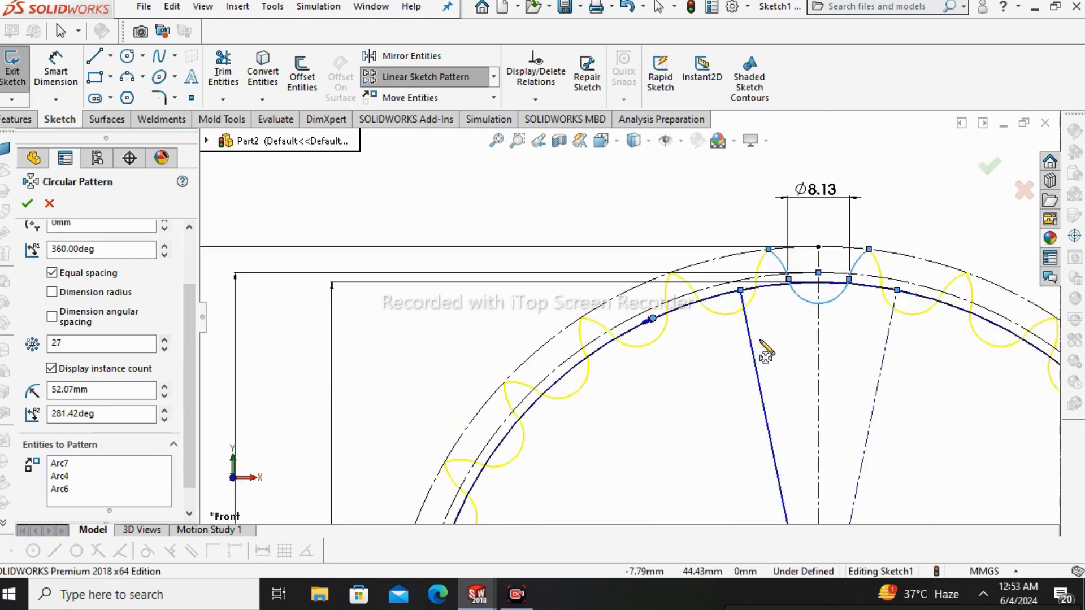
scroll(631, 315, "up", 4)
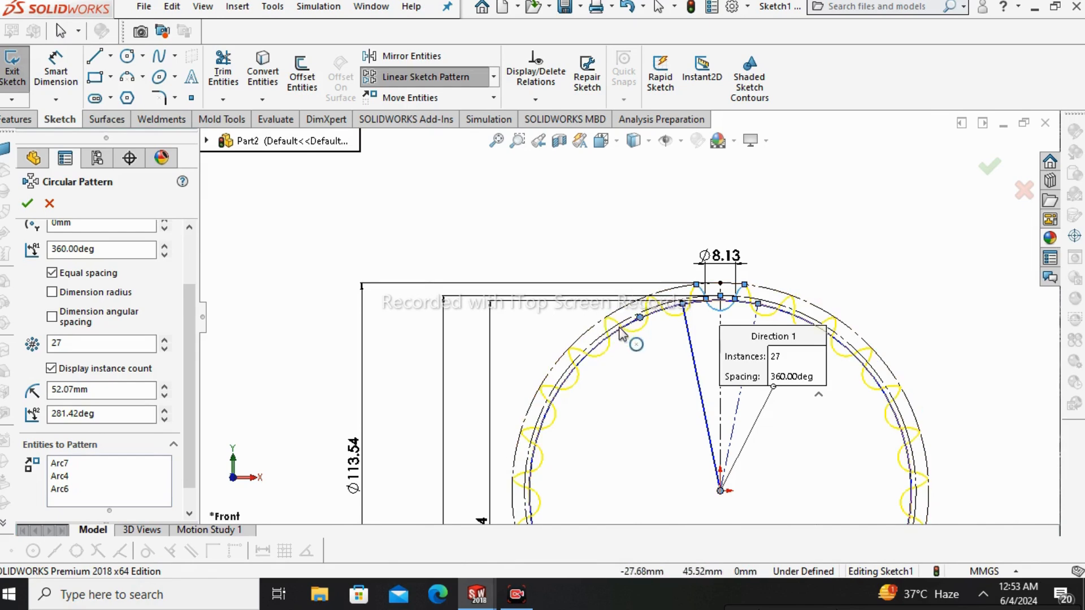
scroll(621, 332, "down", 5)
scroll(590, 367, "up", 3)
scroll(591, 367, "up", 4)
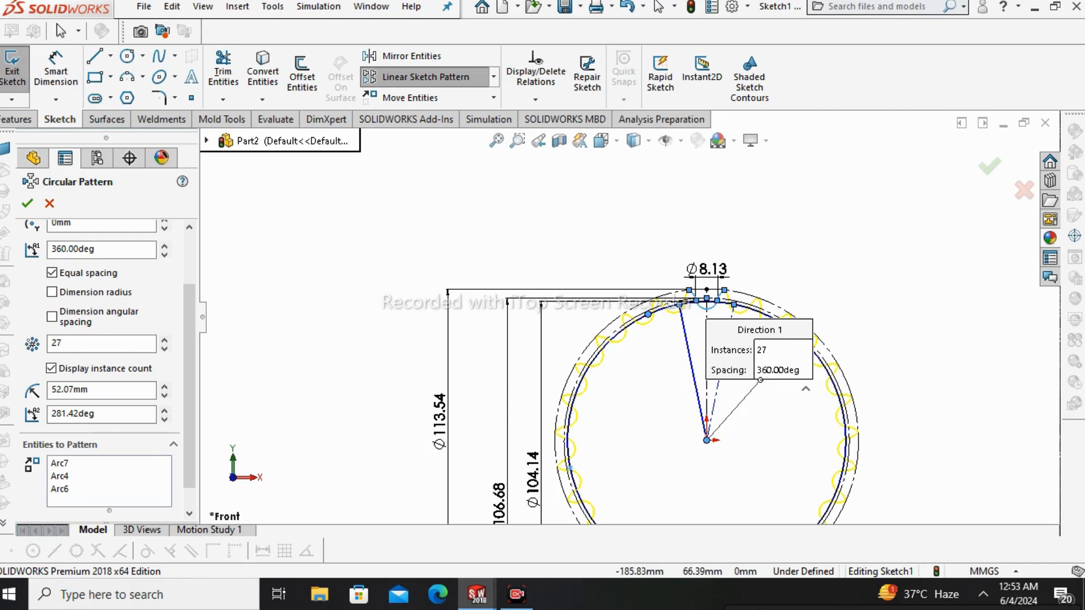
left_click(28, 204)
Step: Sketch a bore circle centered on the origin, inside the ring of tooth gaps
scroll(702, 339, "down", 3)
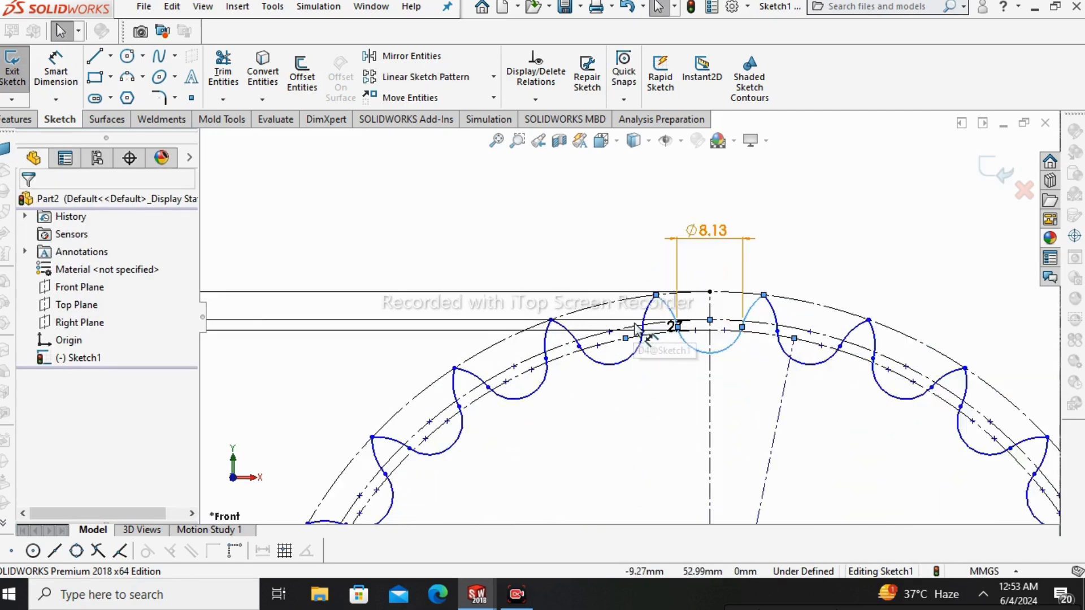
scroll(686, 414, "up", 3)
scroll(685, 414, "down", 5)
scroll(695, 406, "up", 4)
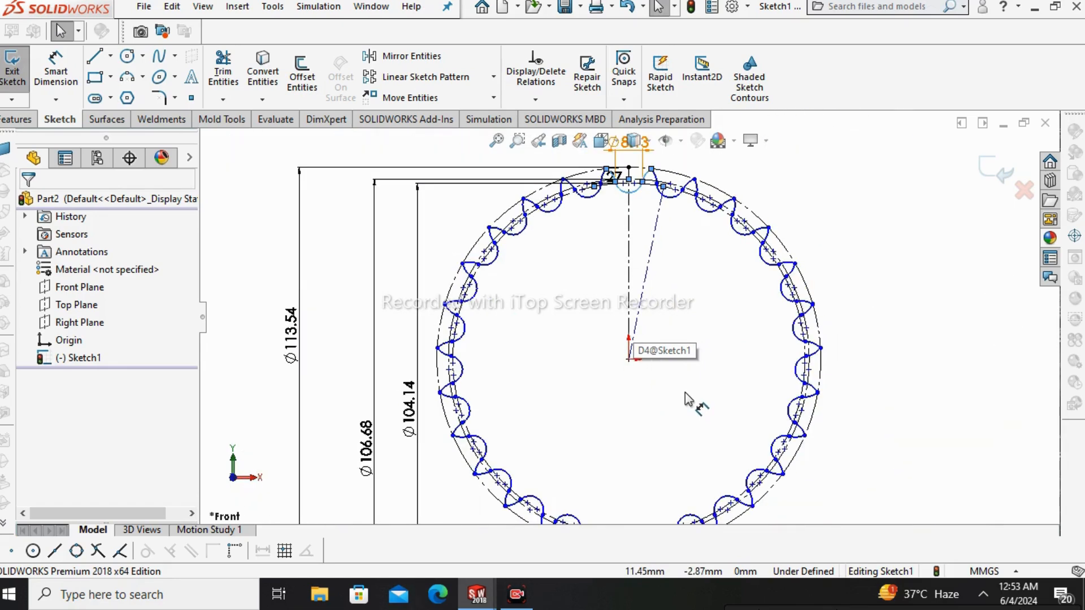
scroll(695, 407, "down", 1)
left_click(143, 57)
left_click(150, 72)
scroll(560, 395, "down", 3)
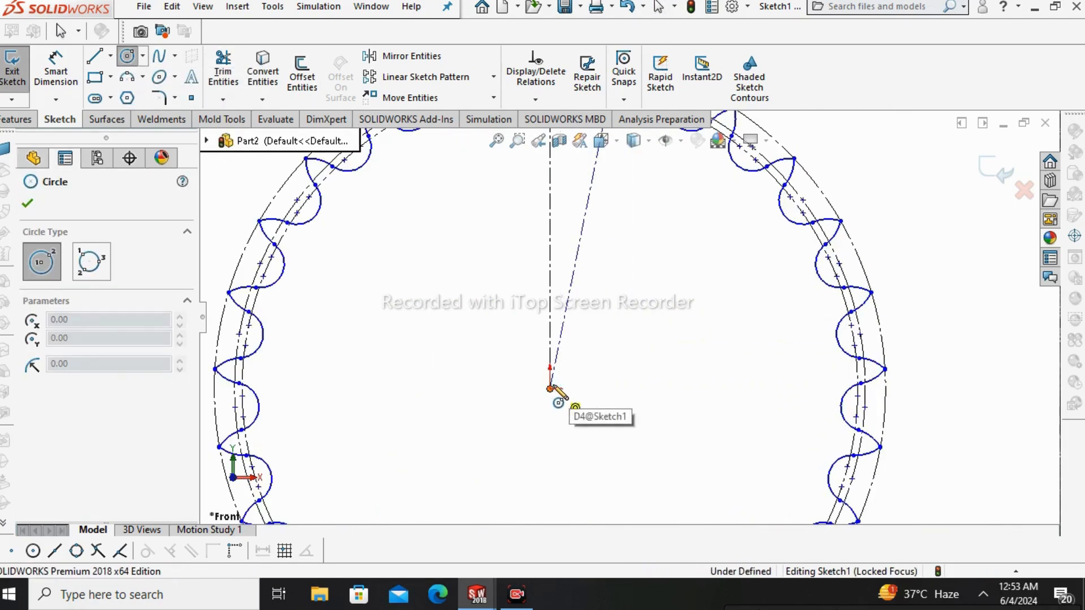
left_click(550, 389)
left_click(603, 309)
right_click(601, 252)
left_click(630, 317)
scroll(683, 375, "up", 5)
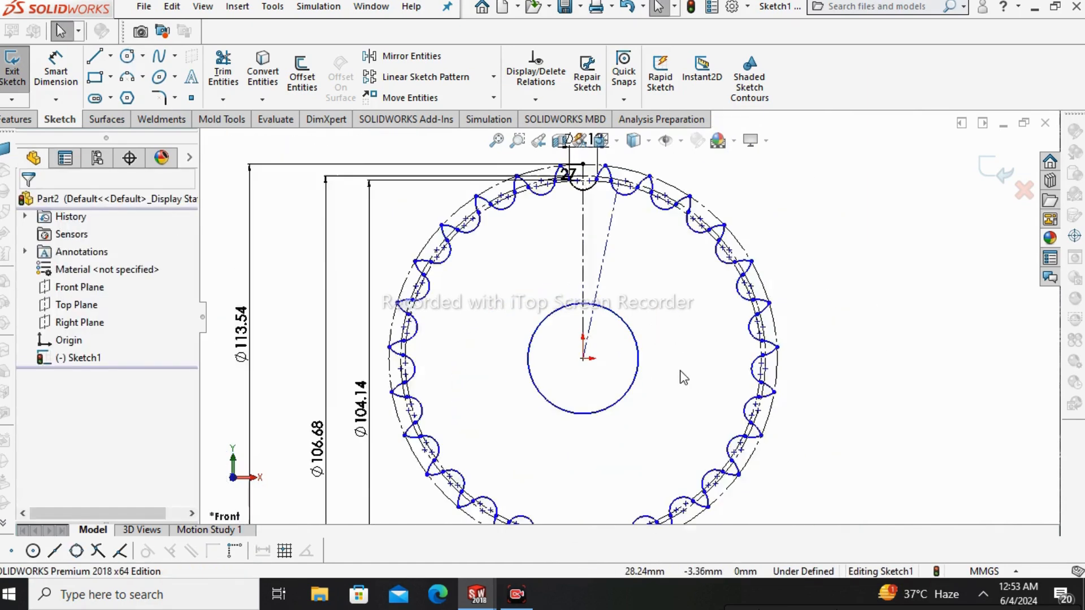
Step: Dimension the bore circle's diameter at 32 mm and leave the Smart Dimension tool
left_click(64, 85)
left_click(592, 307)
left_click(578, 275)
type("32")
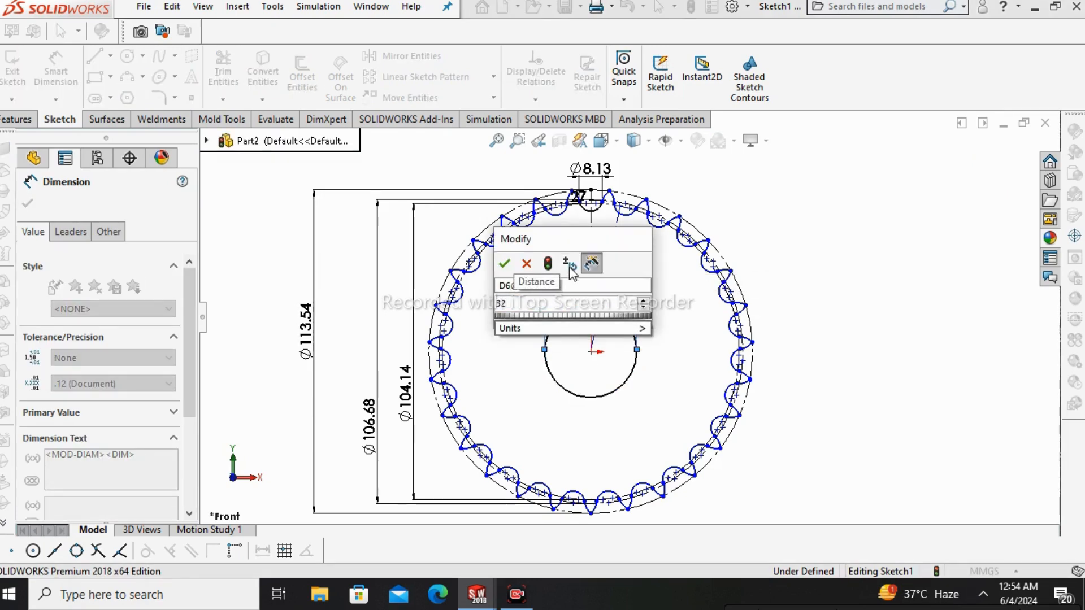
left_click(504, 264)
right_click(799, 259)
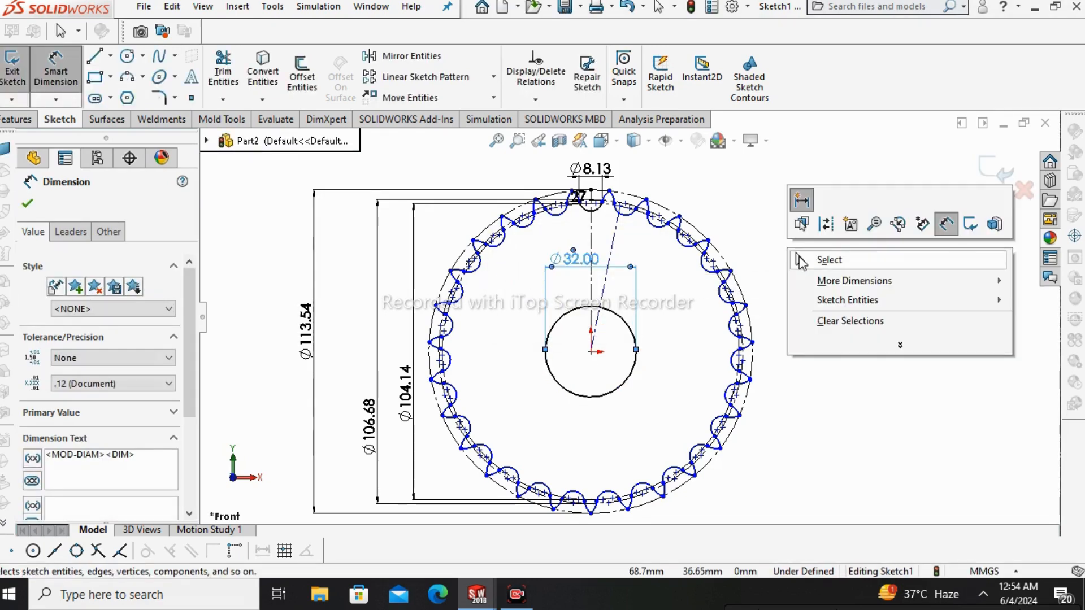
left_click(828, 260)
key("f")
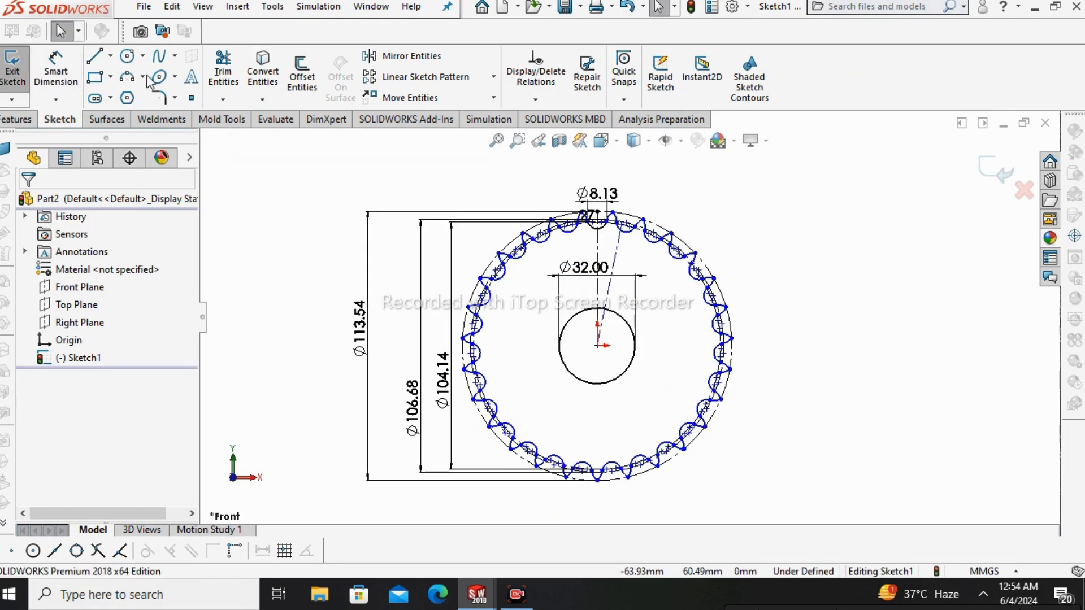
Step: Extrude the region between the tooth profile and the bore circle as a blind boss 7.5 mm deep
left_click(18, 123)
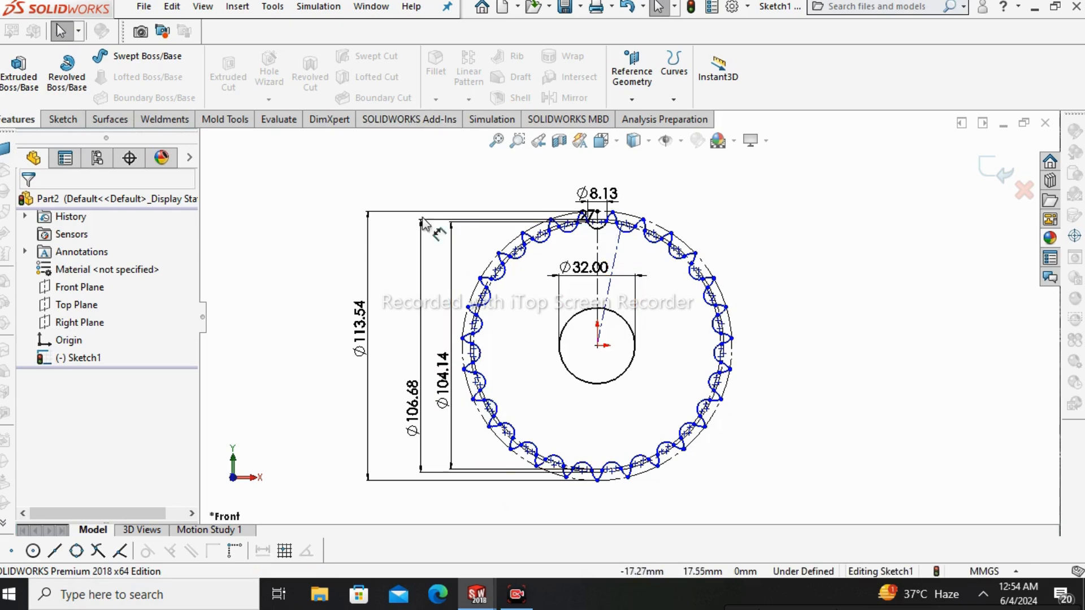
left_click(30, 81)
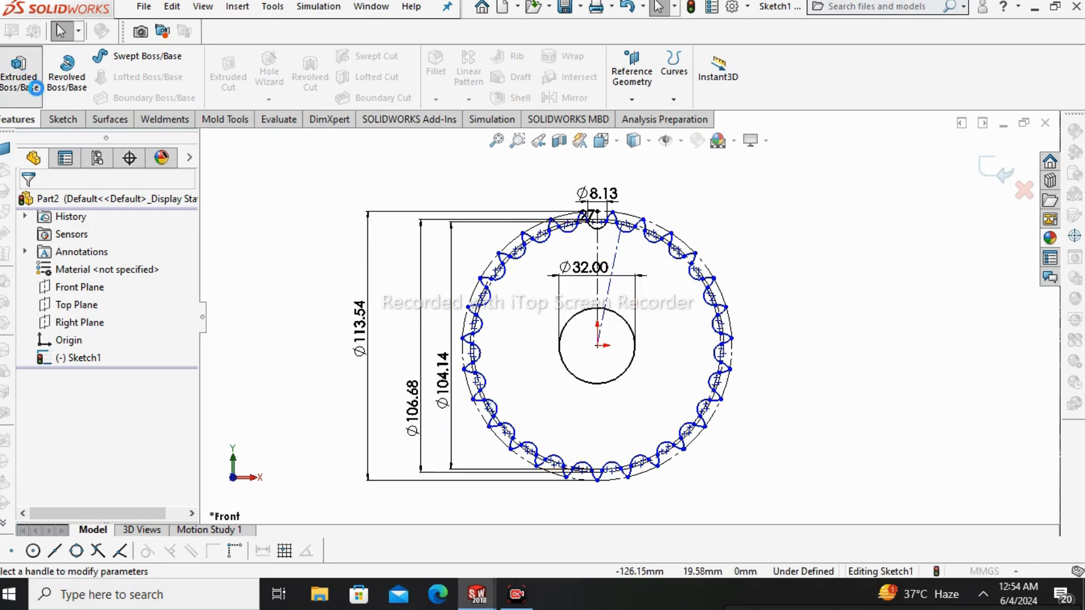
left_click(520, 305)
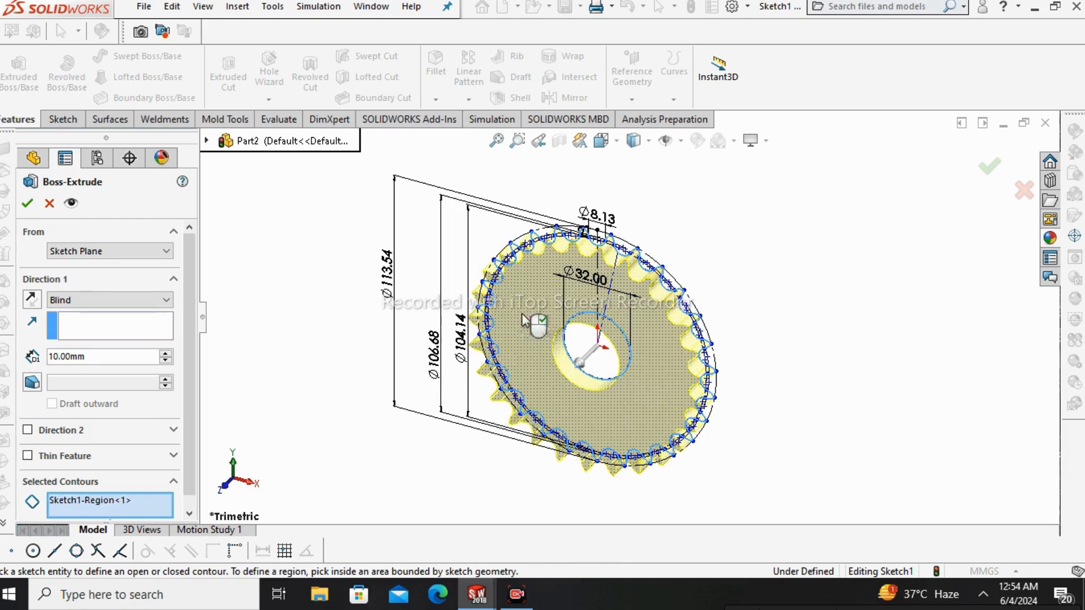
key("BackSpace")
key("BackSpace")
key("BackSpace")
key("BackSpace")
key("BackSpace")
key("BackSpace")
key("BackSpace")
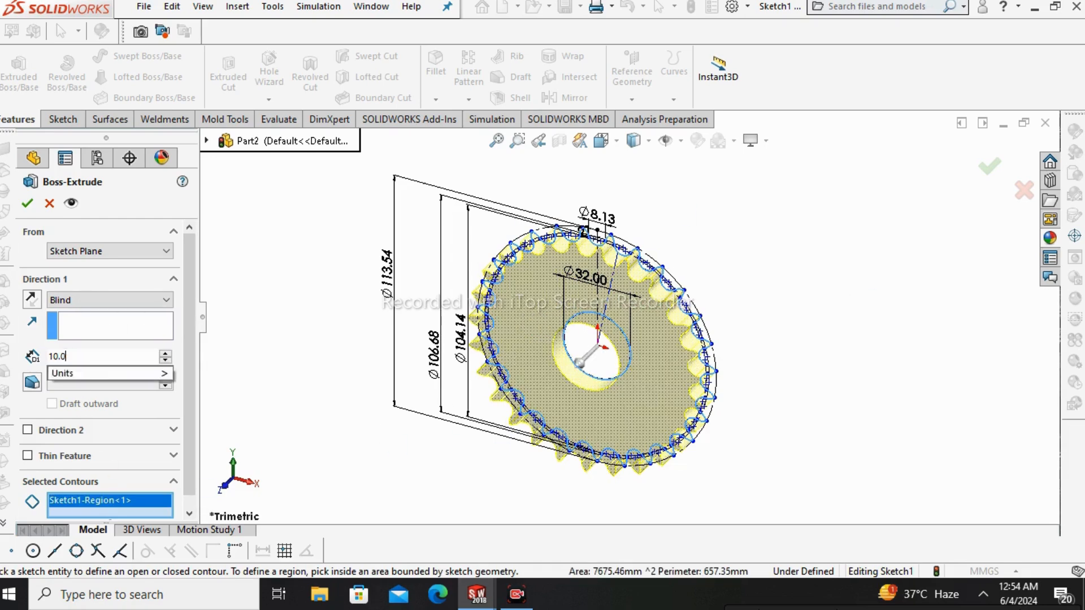
type("7.5")
key("Return")
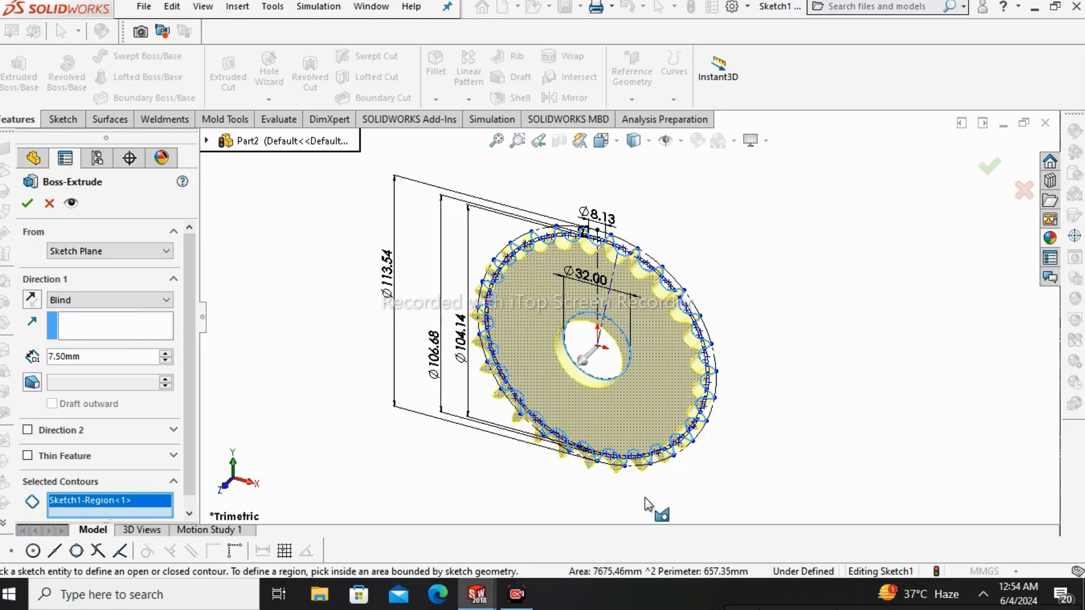
left_click(27, 203)
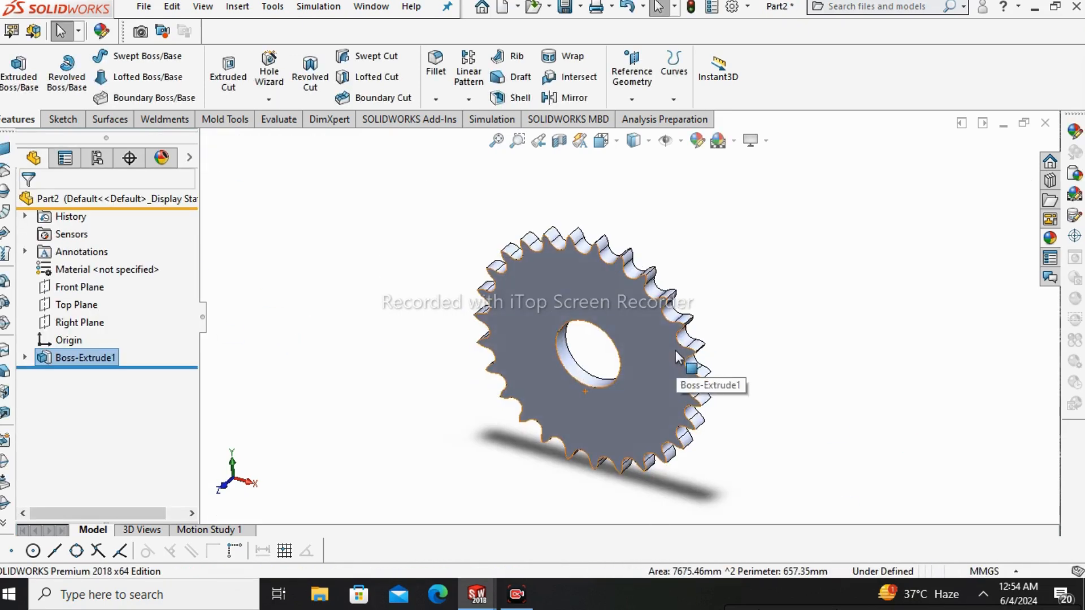
Step: Open a new sketch on the Right Plane, viewed normal to it
scroll(602, 311, "down", 6)
middle_click_drag(637, 276, 590, 259)
scroll(634, 269, "up", 4)
scroll(599, 260, "up", 4)
left_click(800, 331)
middle_click_drag(601, 371, 612, 309)
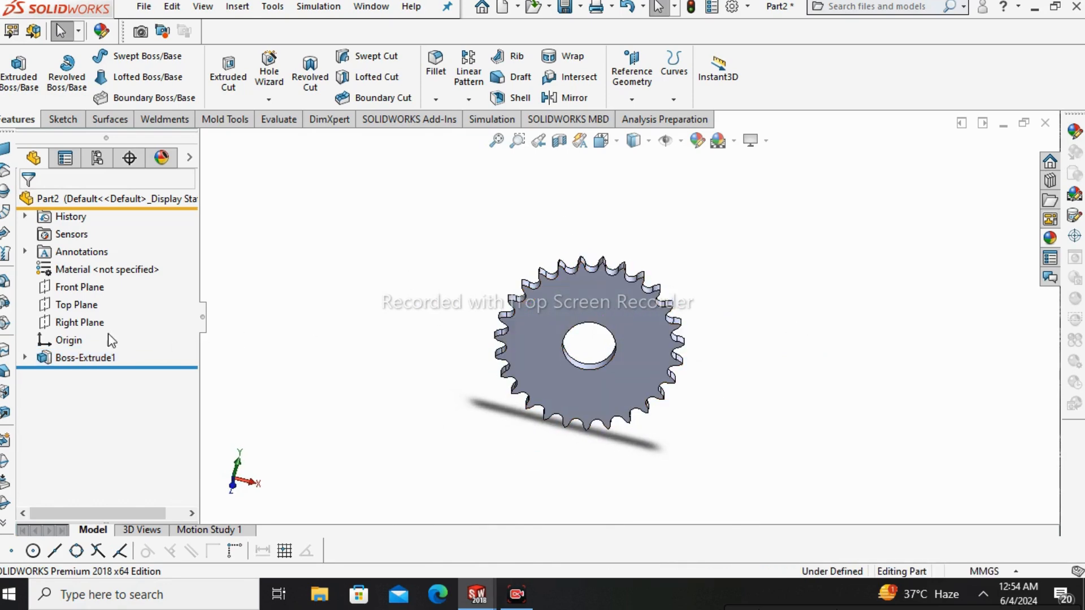
left_click(75, 322)
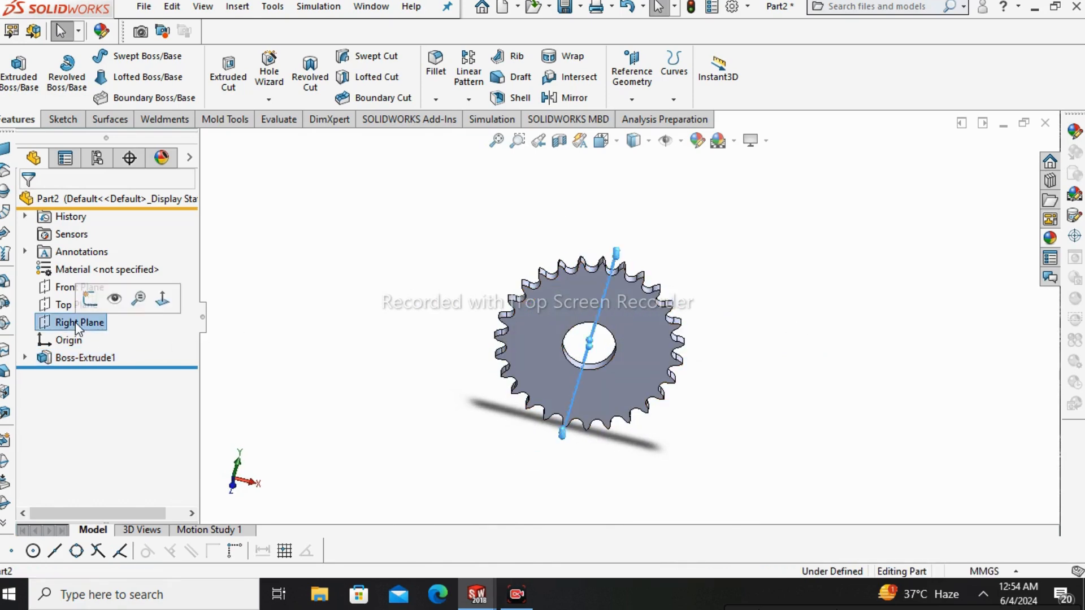
left_click(163, 300)
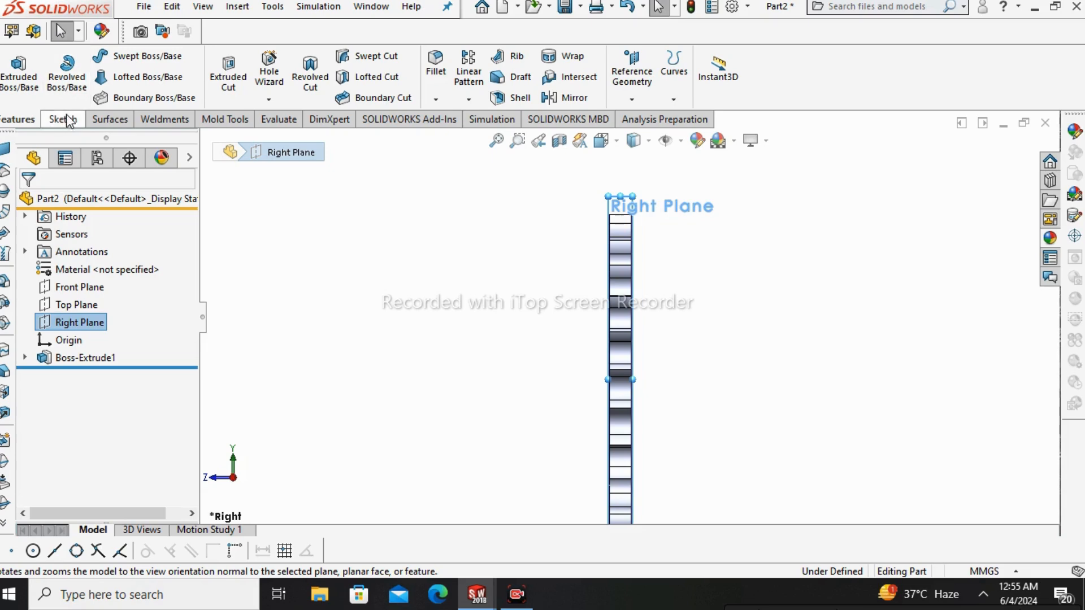
scroll(734, 281, "up", 2)
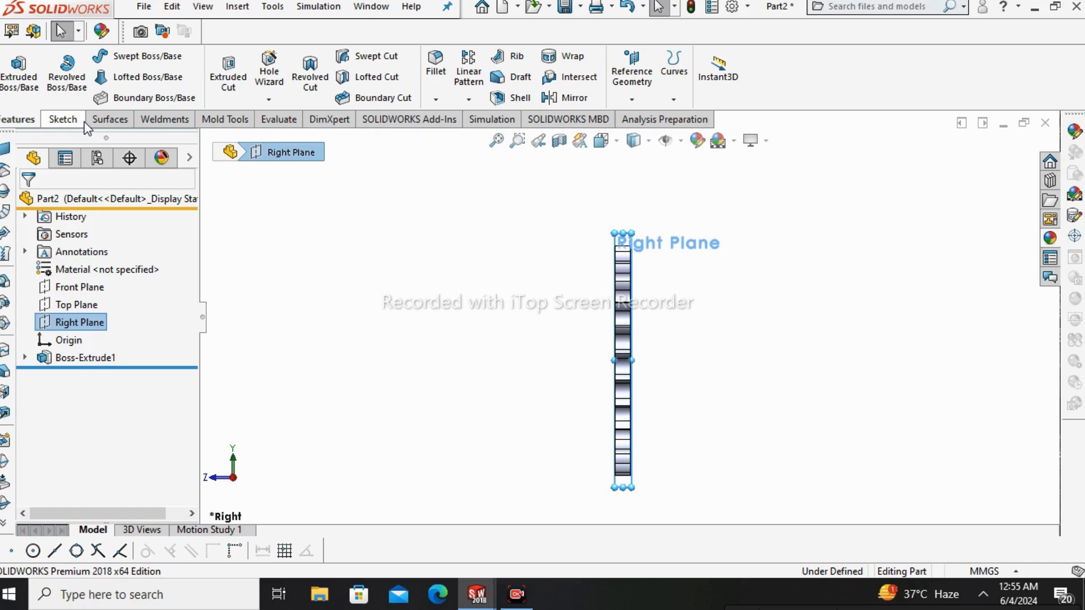
left_click(56, 120)
left_click(12, 66)
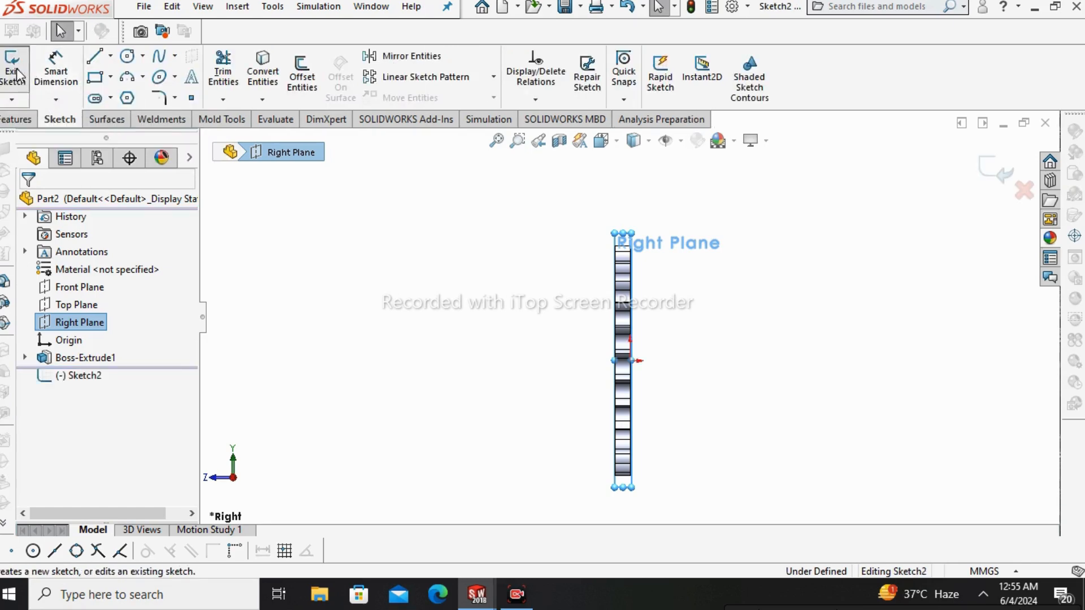
Step: Draw a horizontal centerline from the origin through the sprocket's thickness and out past its far face
scroll(658, 349, "down", 2)
left_click(110, 56)
left_click(133, 96)
scroll(598, 344, "down", 3)
scroll(559, 285, "down", 3)
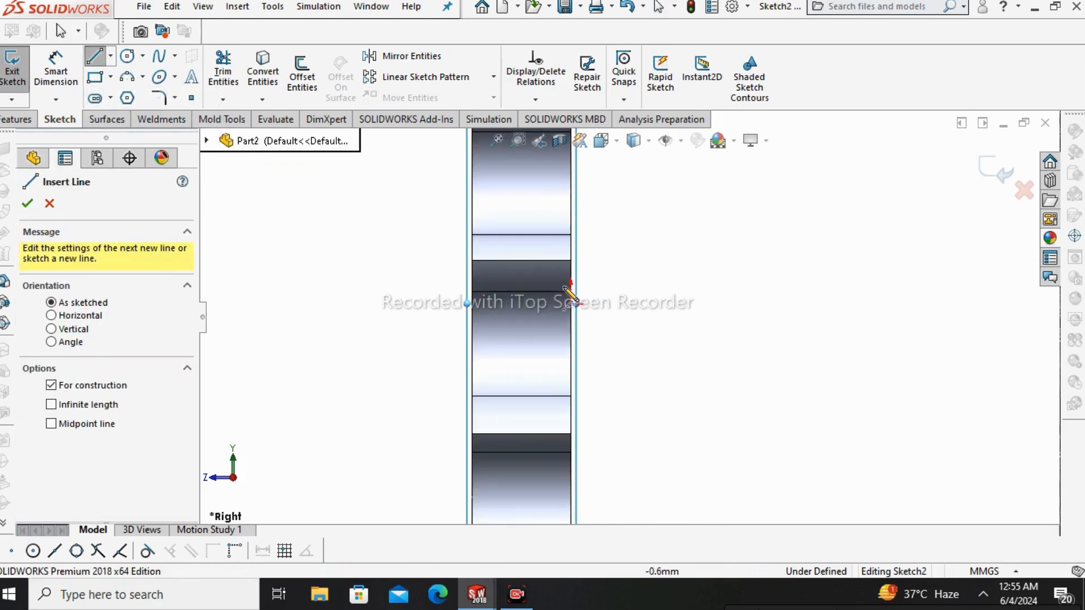
scroll(587, 322, "up", 2)
left_click(603, 308)
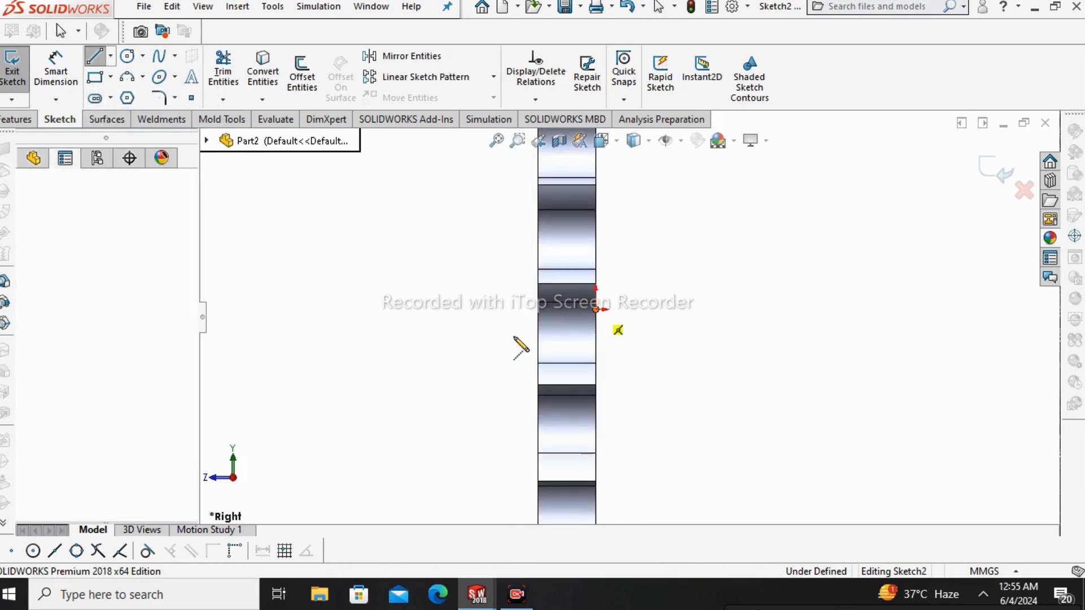
double_click(413, 309)
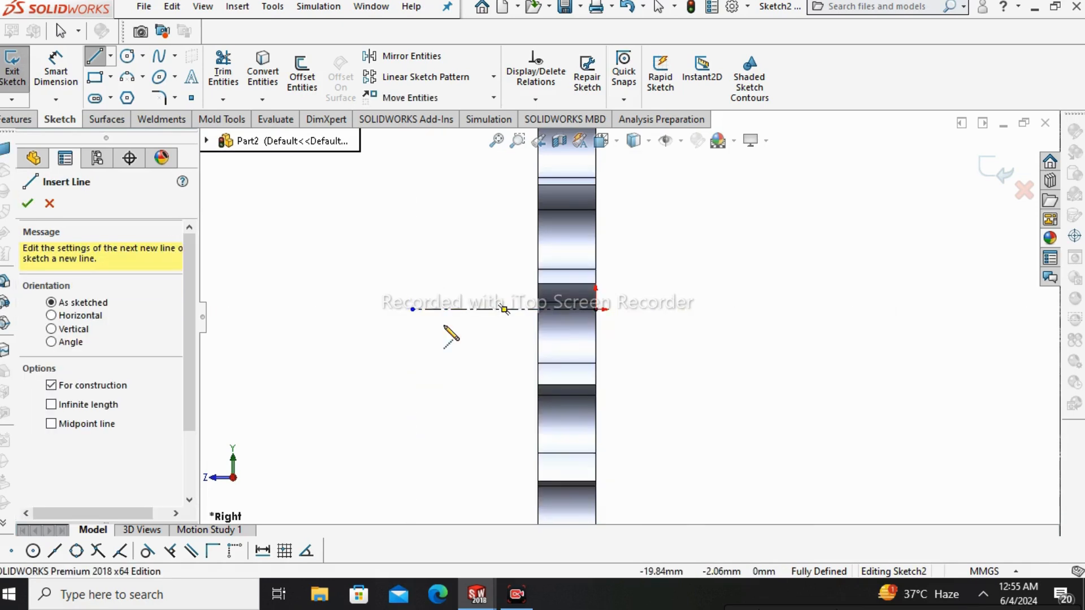
key("Escape")
Step: Draw a corner rectangle about 16.4 mm by 5.4 mm above the centerline, starting on the sprocket's far face
scroll(565, 316, "up", 3)
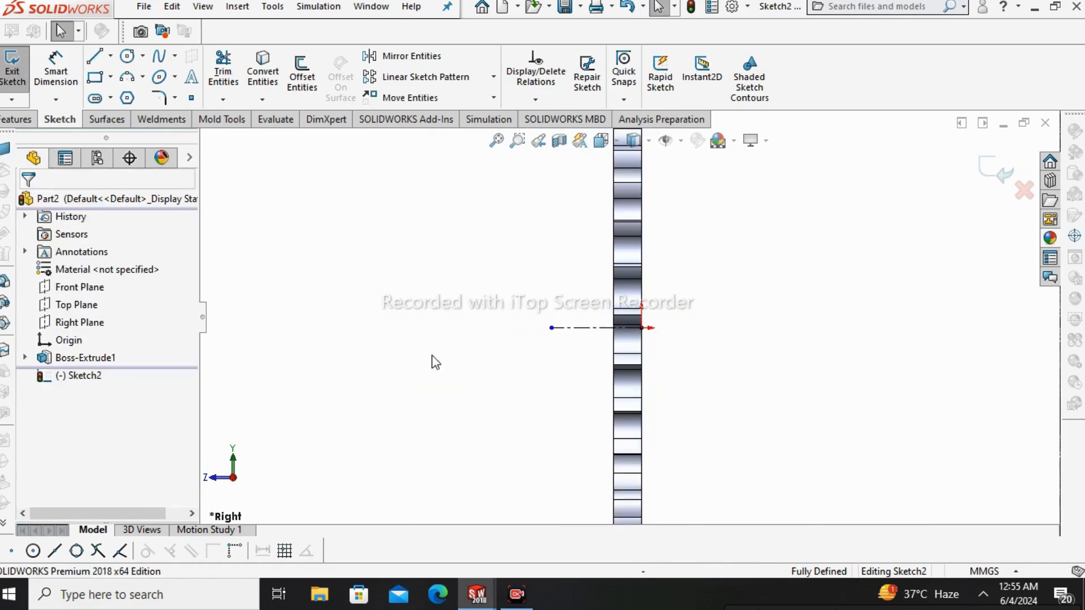
scroll(606, 324, "up", 2)
scroll(621, 300, "down", 2)
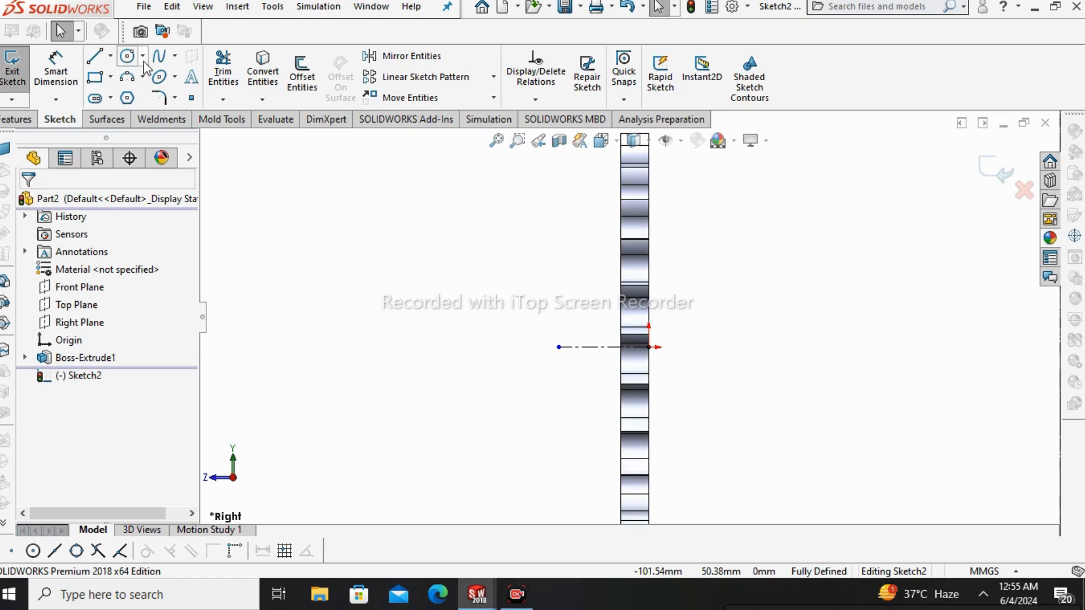
left_click(110, 77)
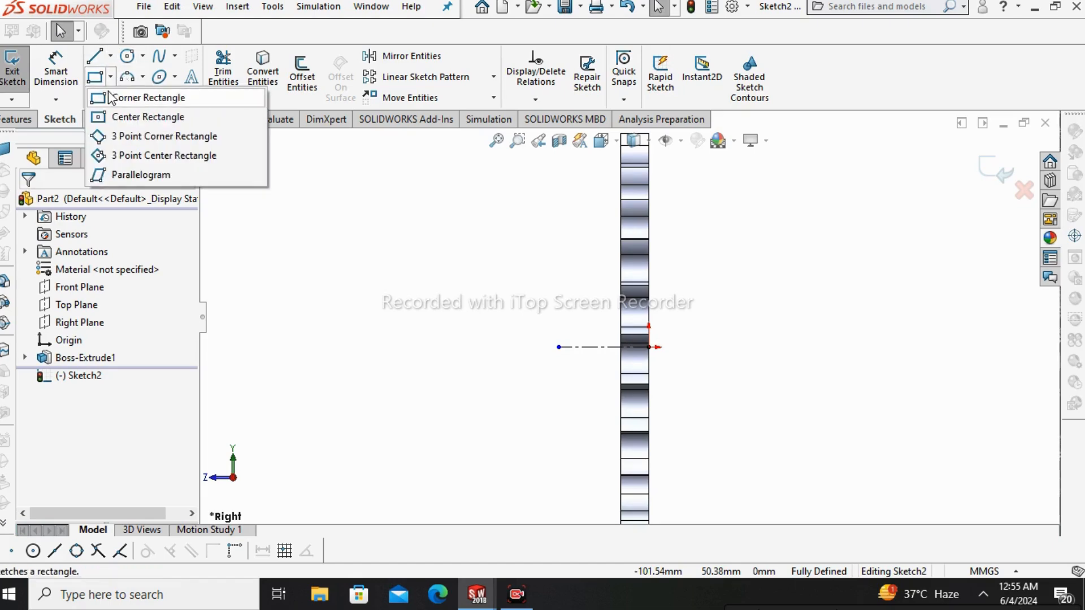
left_click(121, 97)
scroll(650, 350, "up", 1)
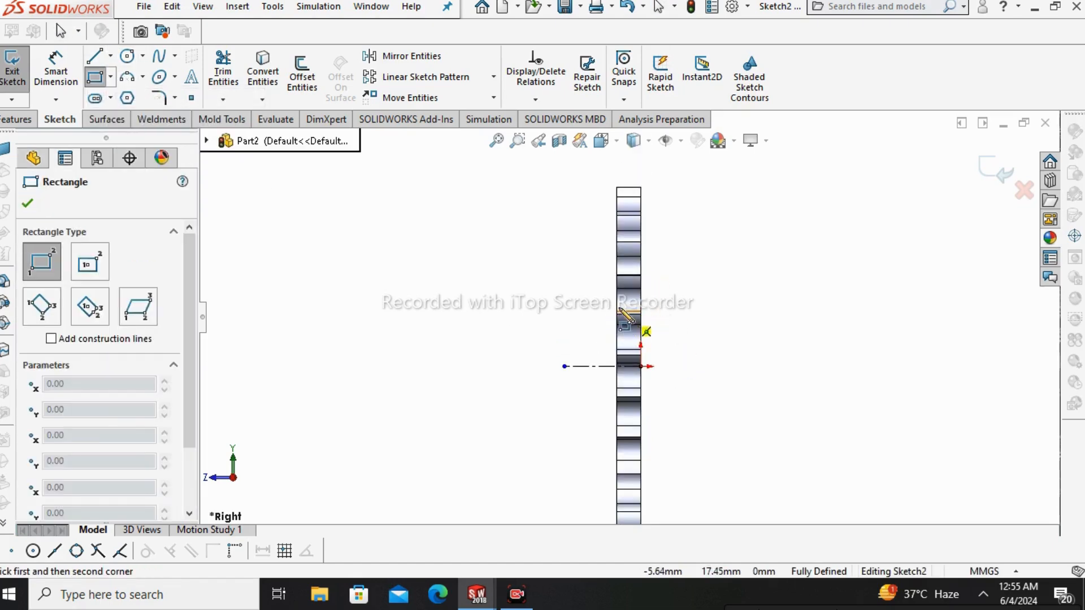
left_click(616, 311)
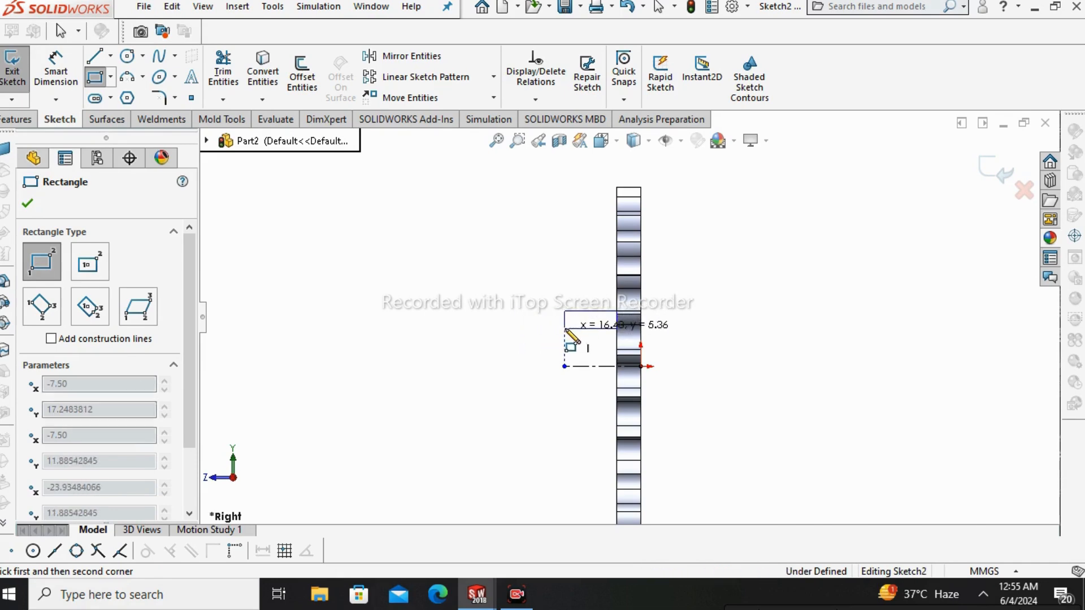
left_click(563, 329)
right_click(564, 329)
left_click(607, 340)
Step: Dimension the length of the rectangle's upper side at 0.75 in
scroll(588, 317, "down", 2)
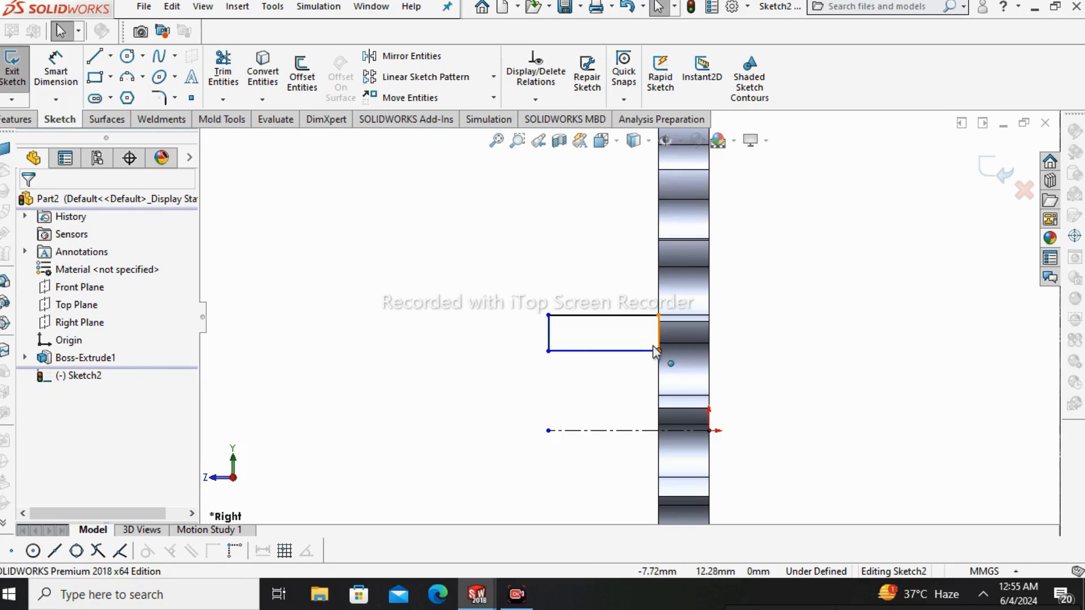
left_click(55, 70)
left_click(622, 315)
left_click(612, 293)
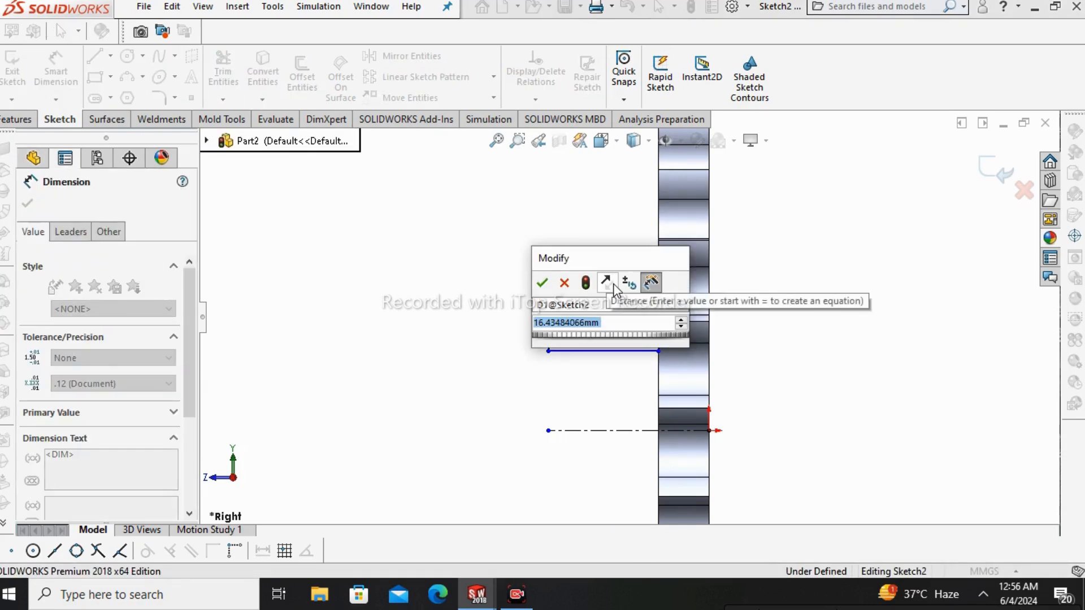
key("BackSpace")
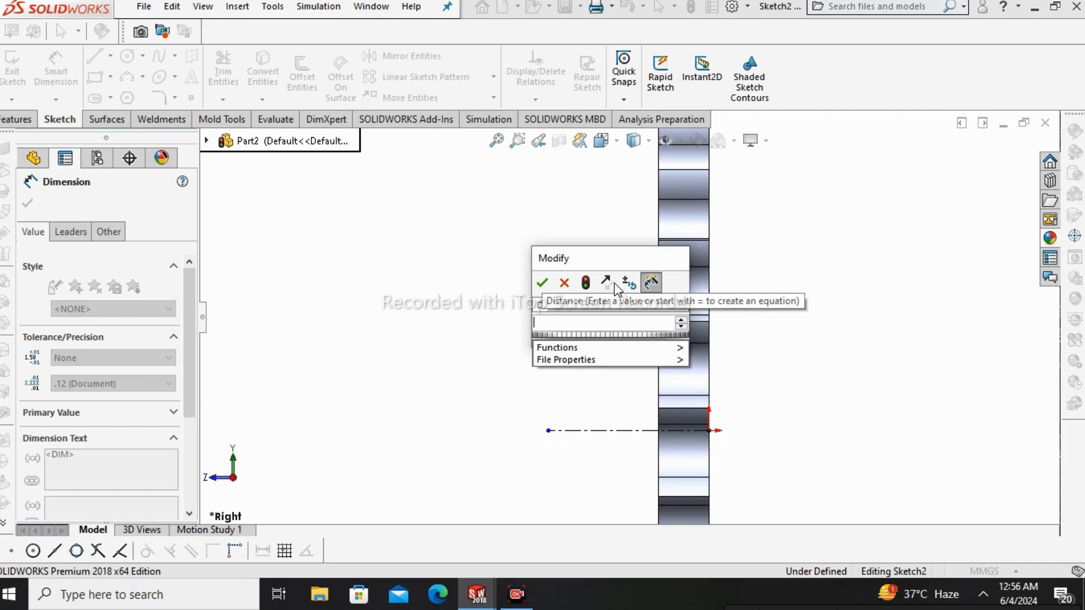
type("0.")
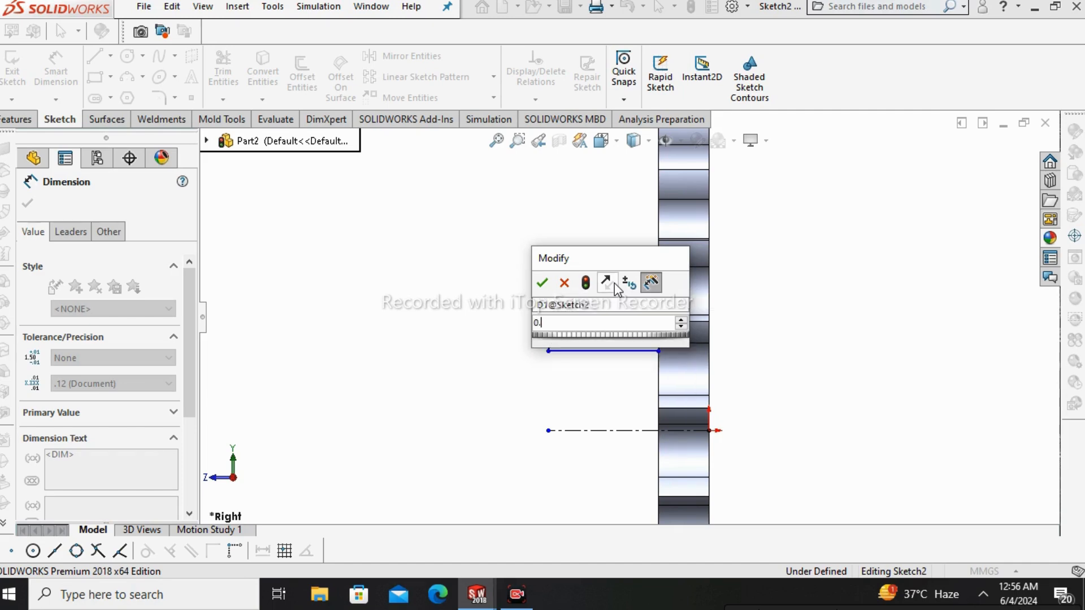
type("75in")
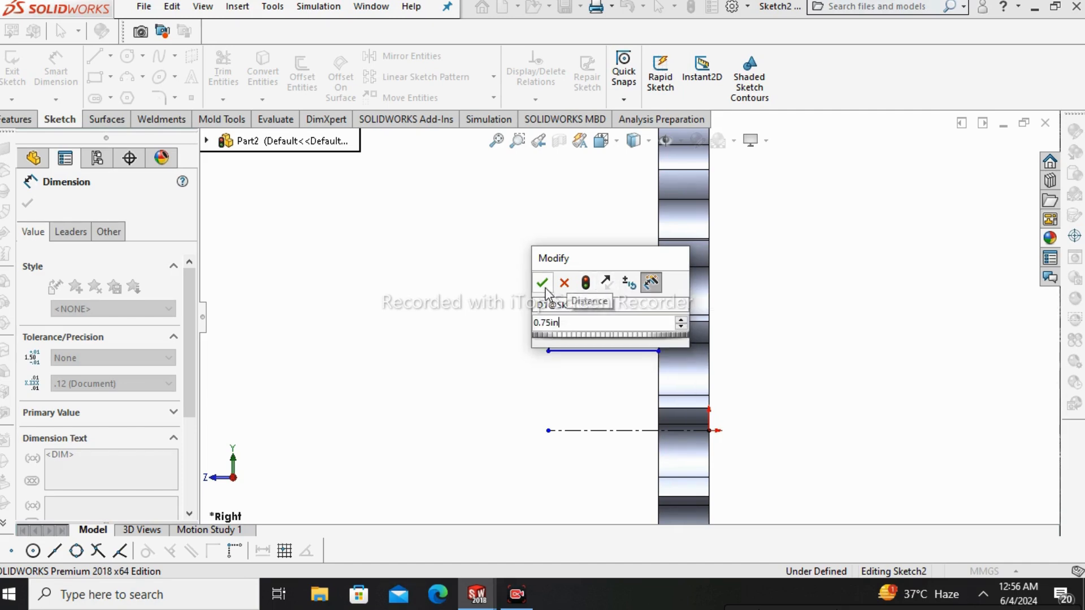
left_click(542, 282)
Step: Add a diametric dimension of 1.5 in from the rectangle's lower side across the centerline
scroll(627, 314, "up", 1)
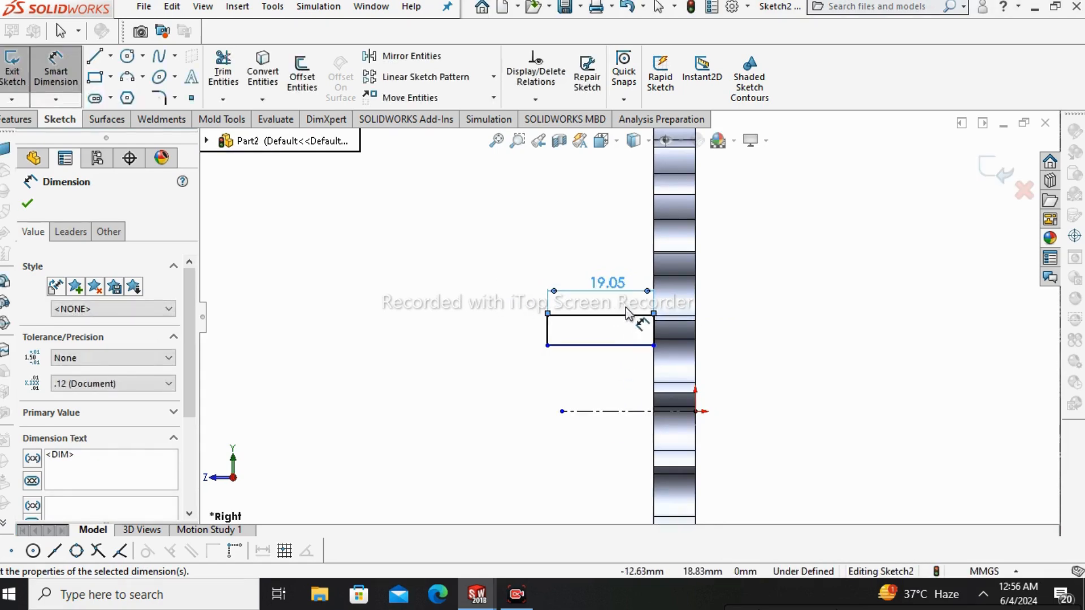
left_click(611, 346)
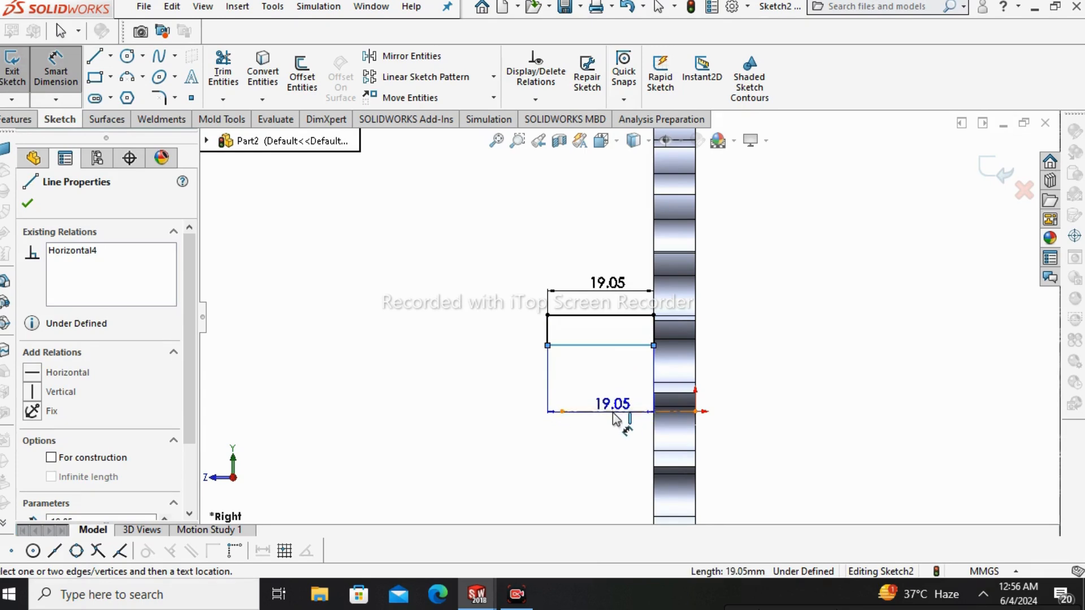
left_click(619, 411)
left_click(405, 451)
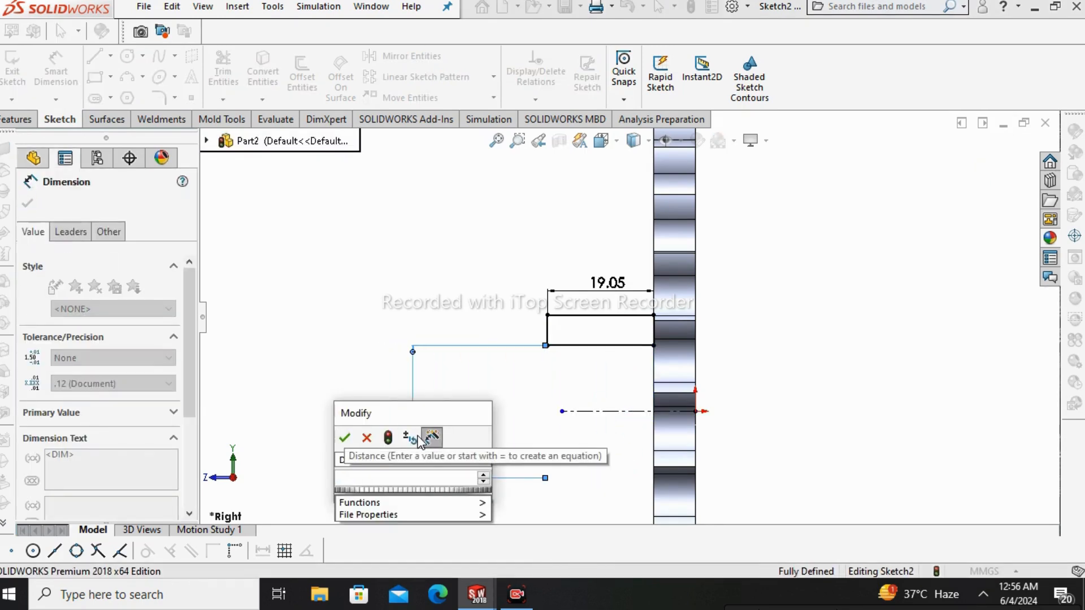
type("1.5in")
key("Return")
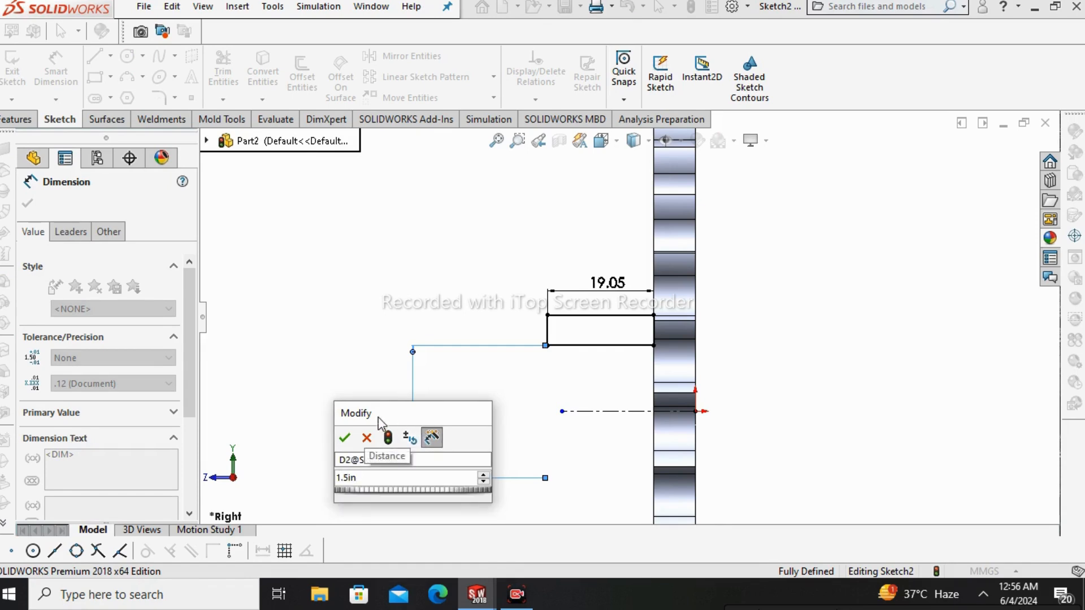
left_click(344, 438)
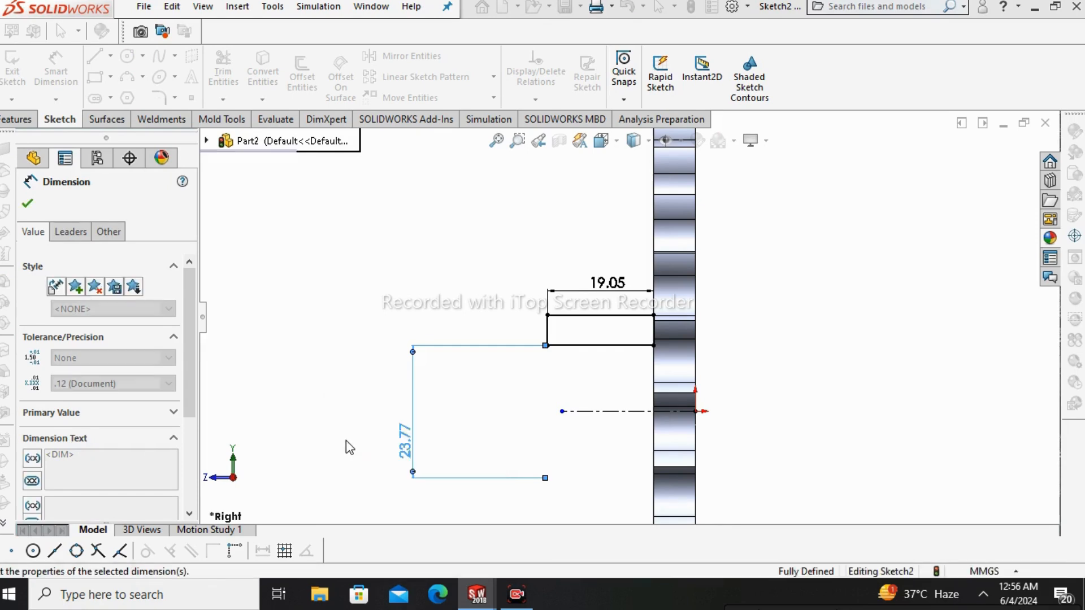
right_click(378, 244)
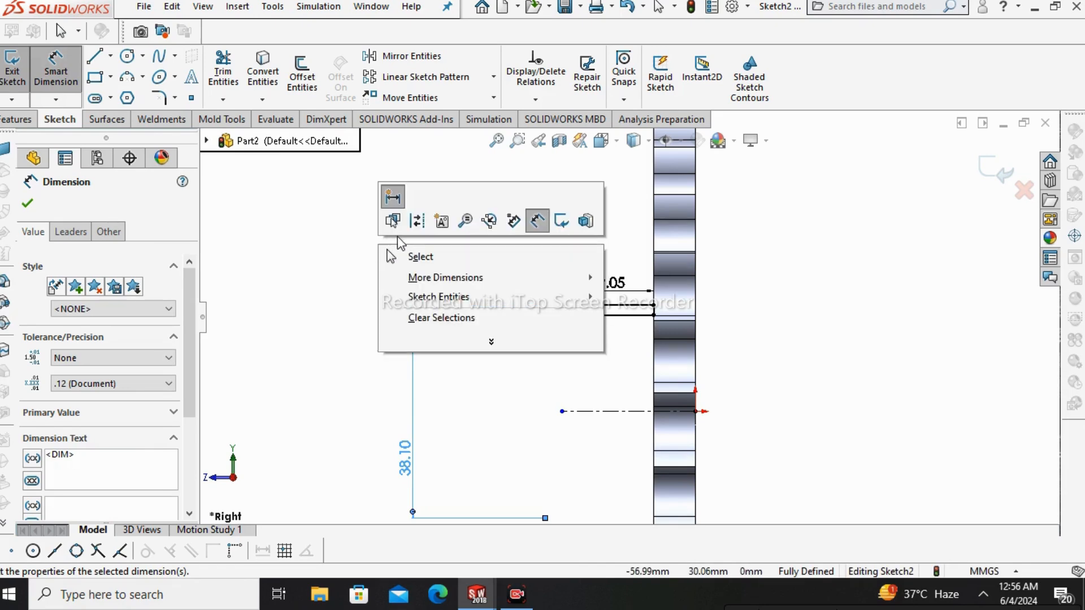
left_click(318, 258)
left_click(596, 308)
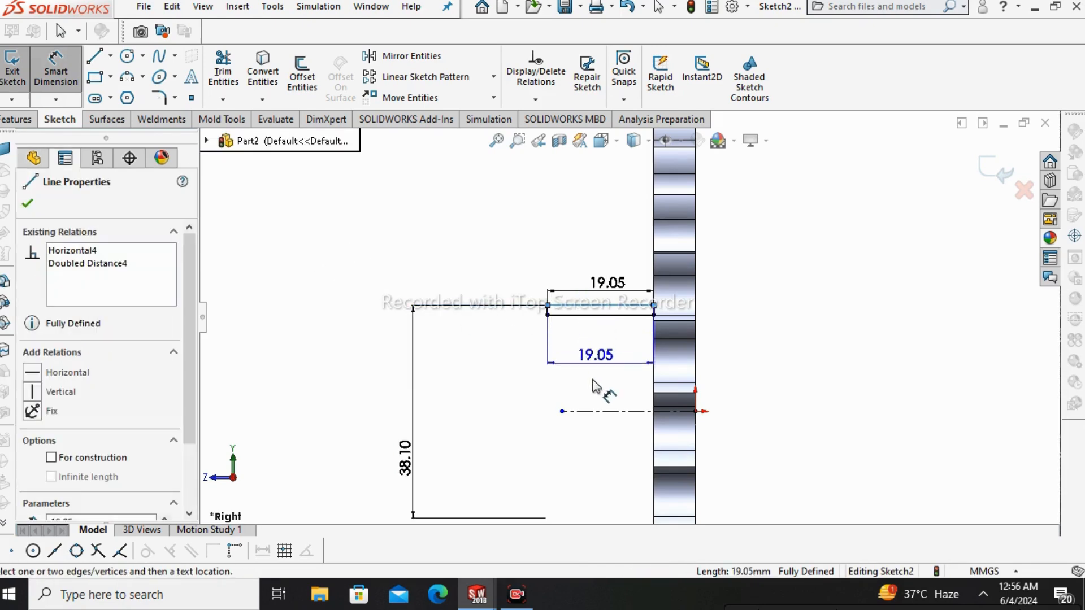
left_click(600, 412)
left_click(442, 466)
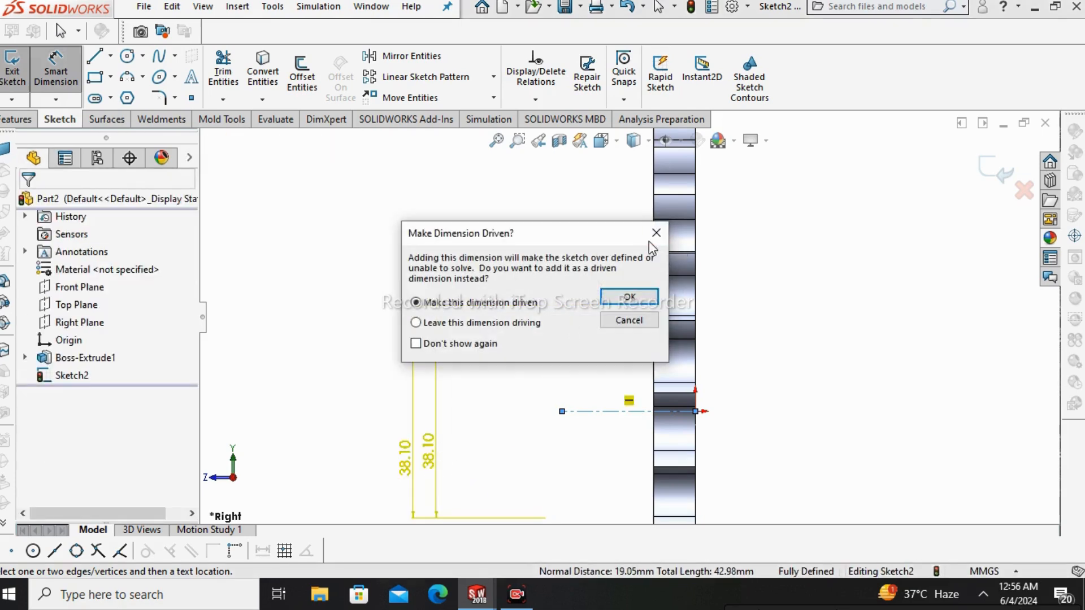
left_click(625, 317)
key("Escape")
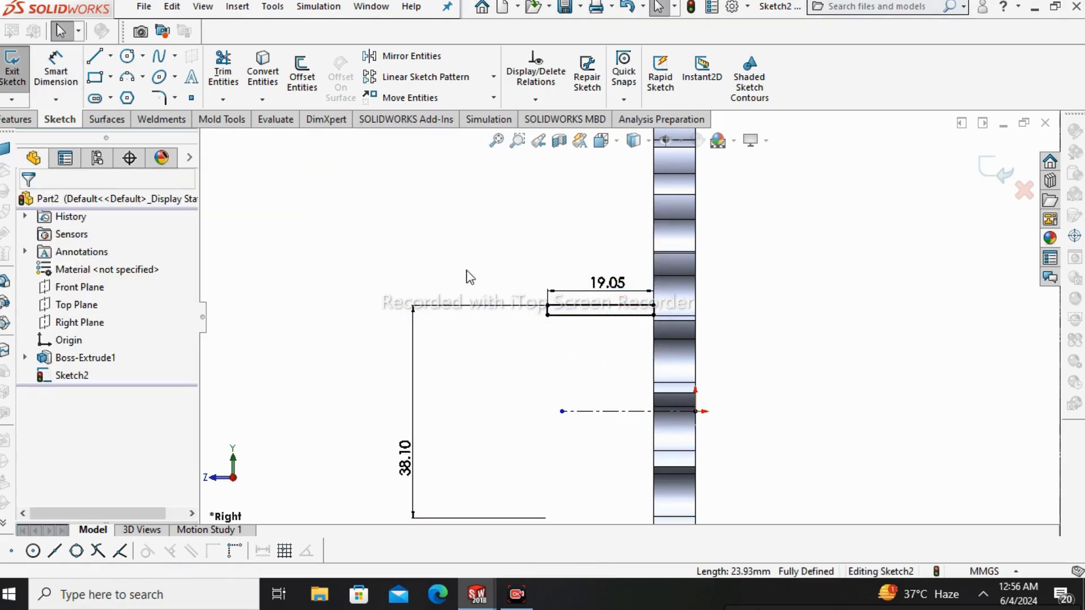
Step: Revolve the rectangle 360 degrees about the centerline as a merged boss to form the hub
scroll(599, 367, "up", 1)
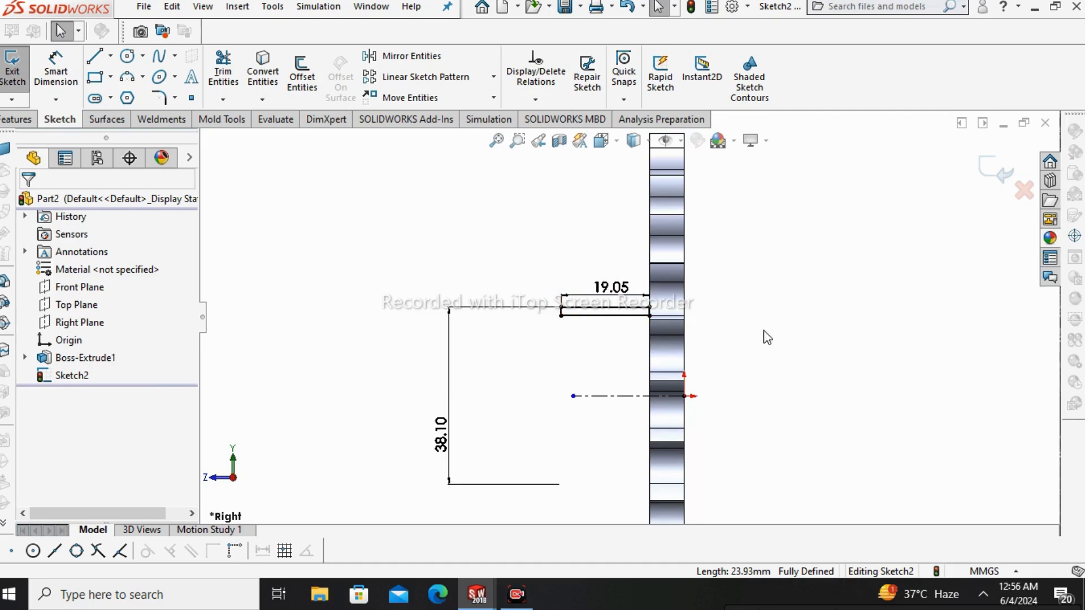
left_click(12, 119)
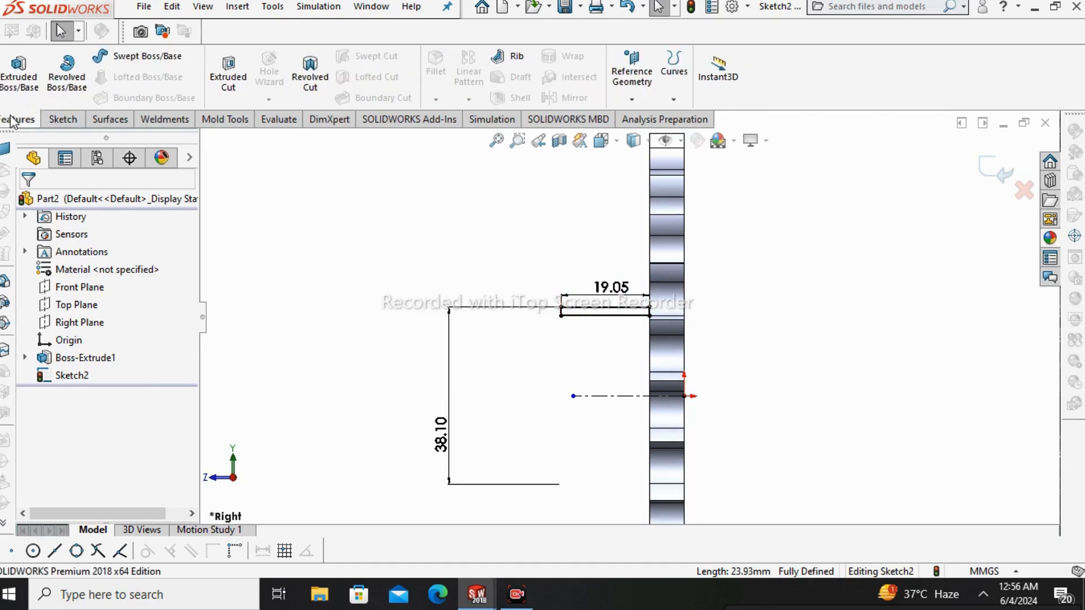
left_click(62, 89)
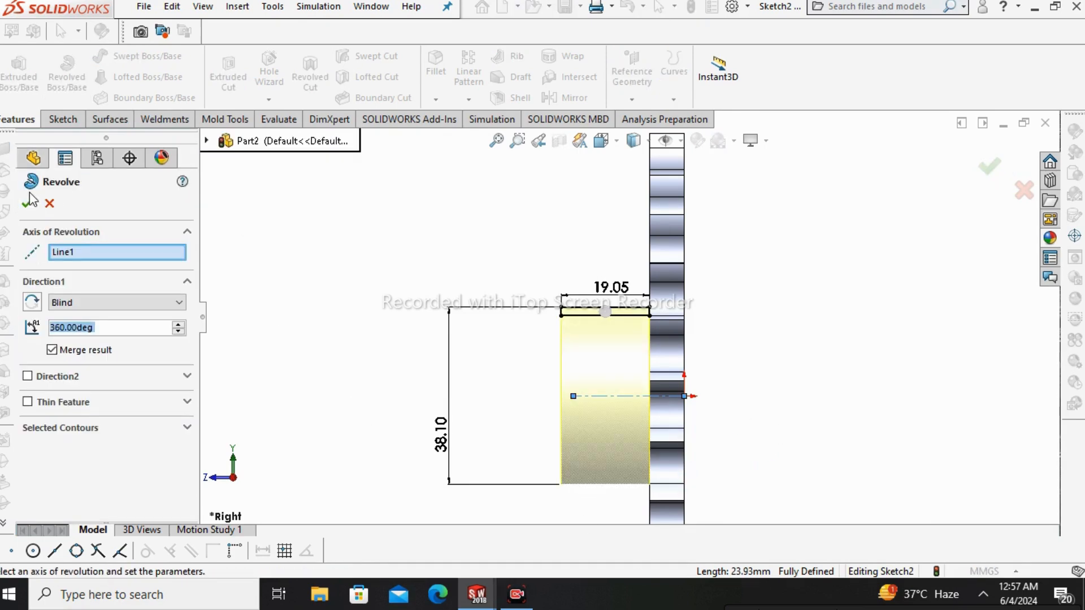
left_click(28, 203)
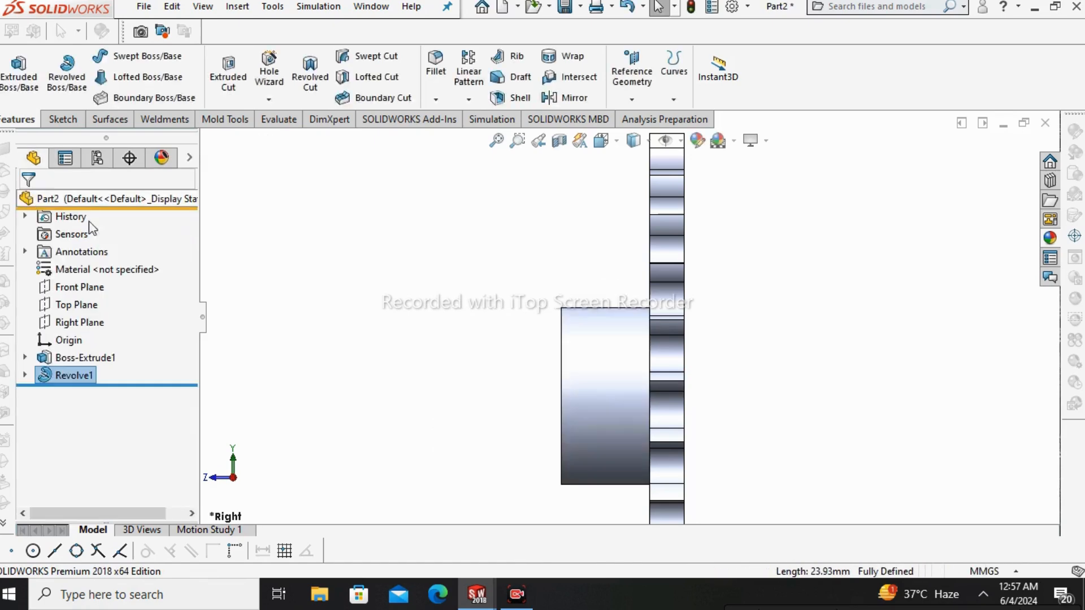
scroll(673, 328, "up", 3)
middle_click_drag(673, 328, 877, 380)
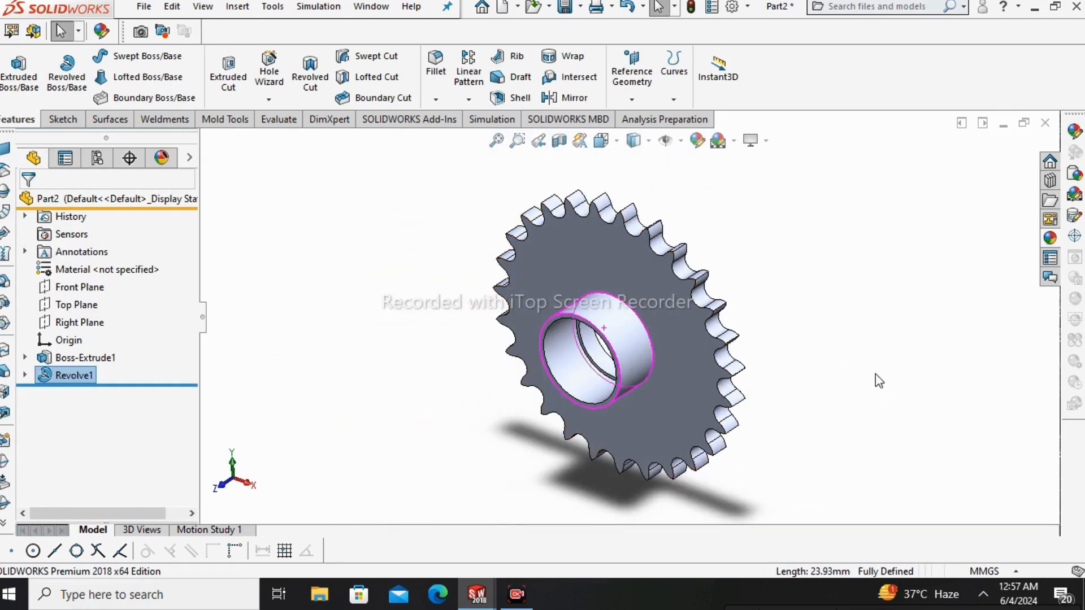
left_click(850, 370)
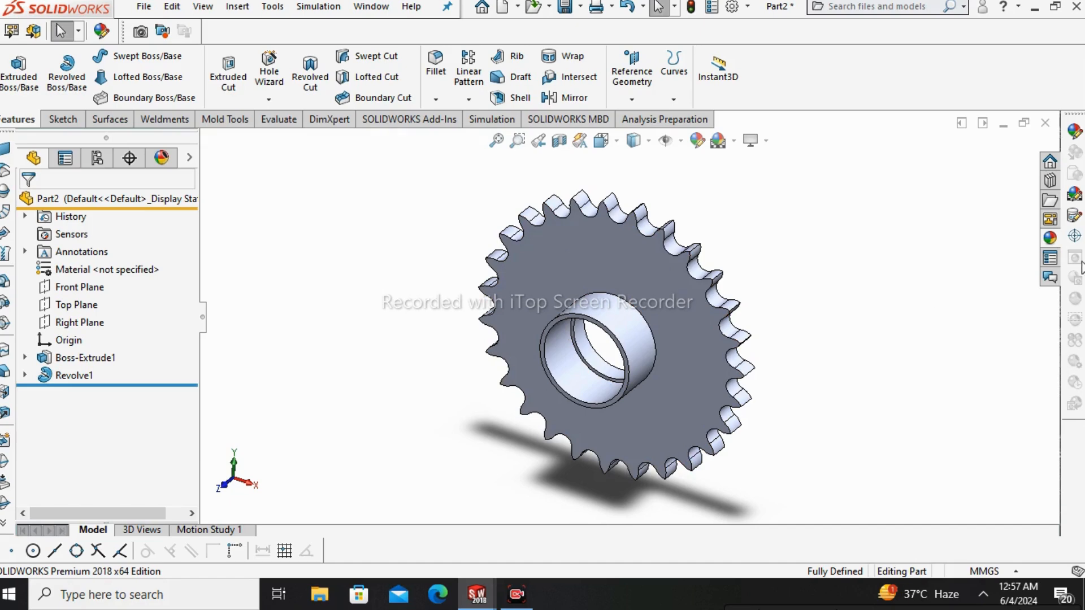
Step: Apply the polished steel appearance from the Metal library to the whole sprocket part
left_click(1049, 239)
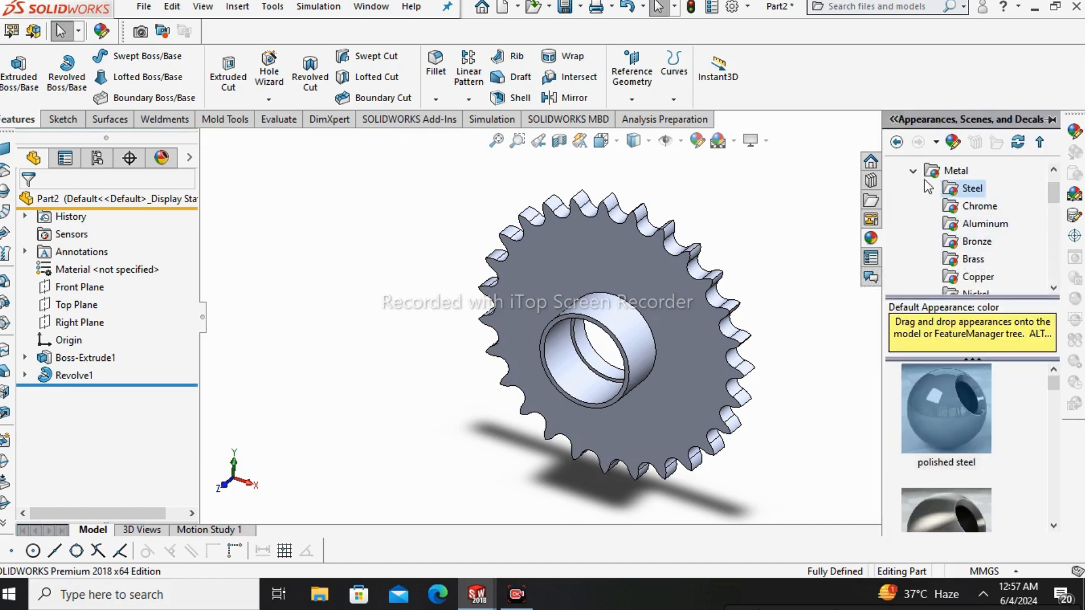
scroll(995, 232, "down", 1)
scroll(995, 270, "up", 1)
scroll(995, 236, "up", 1)
left_click(897, 172)
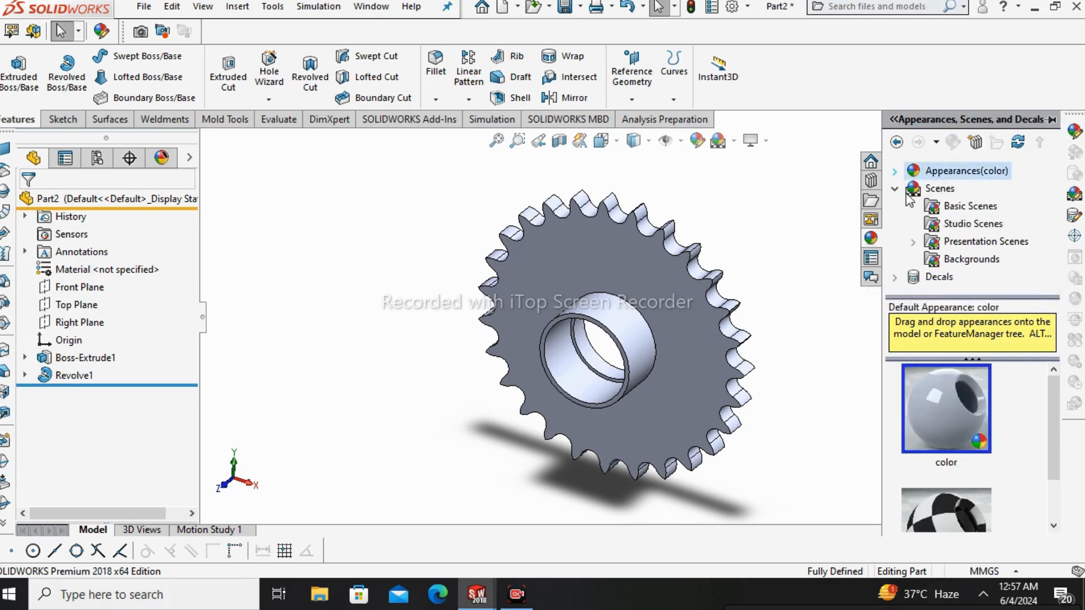
left_click(895, 171)
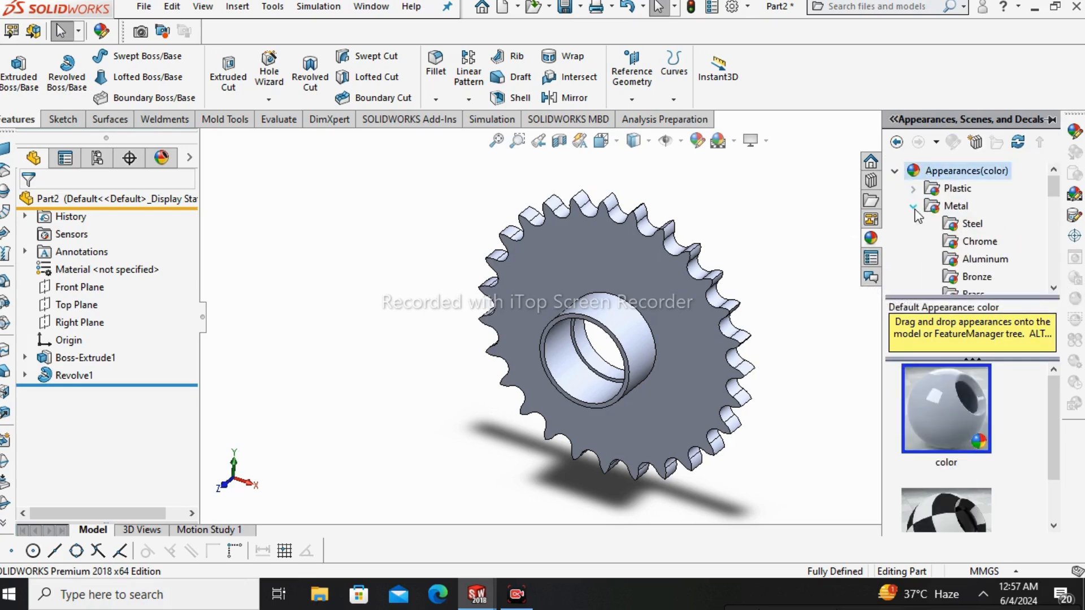
left_click(954, 226)
left_click_drag(946, 407, 624, 334)
left_click(700, 342)
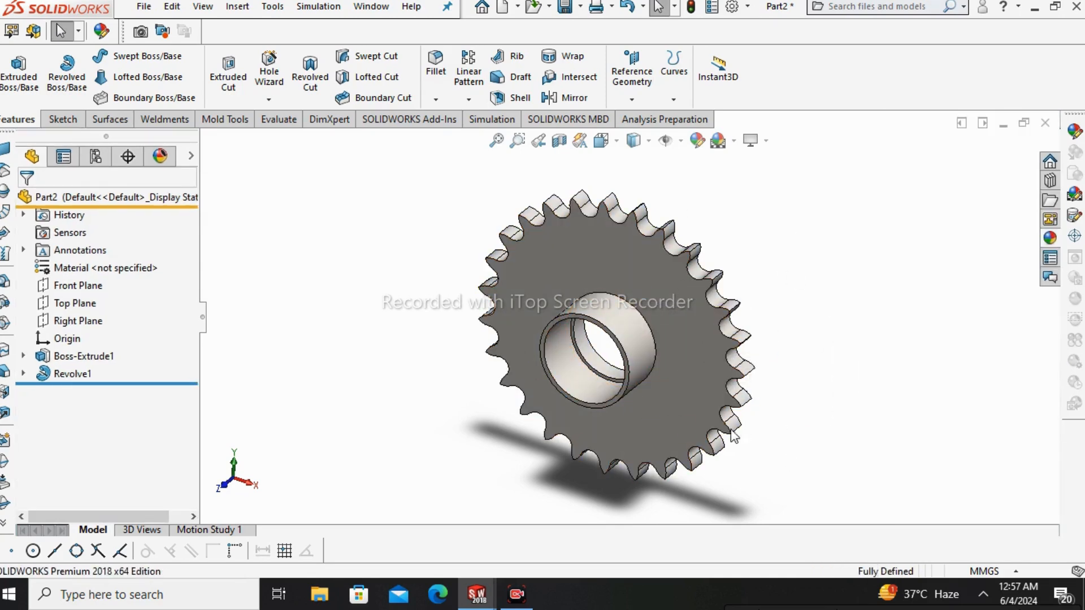
Step: Switch to the Part1 document and inspect its sprocket with the thicker hub
mouse_move(485, 592)
left_click(435, 516)
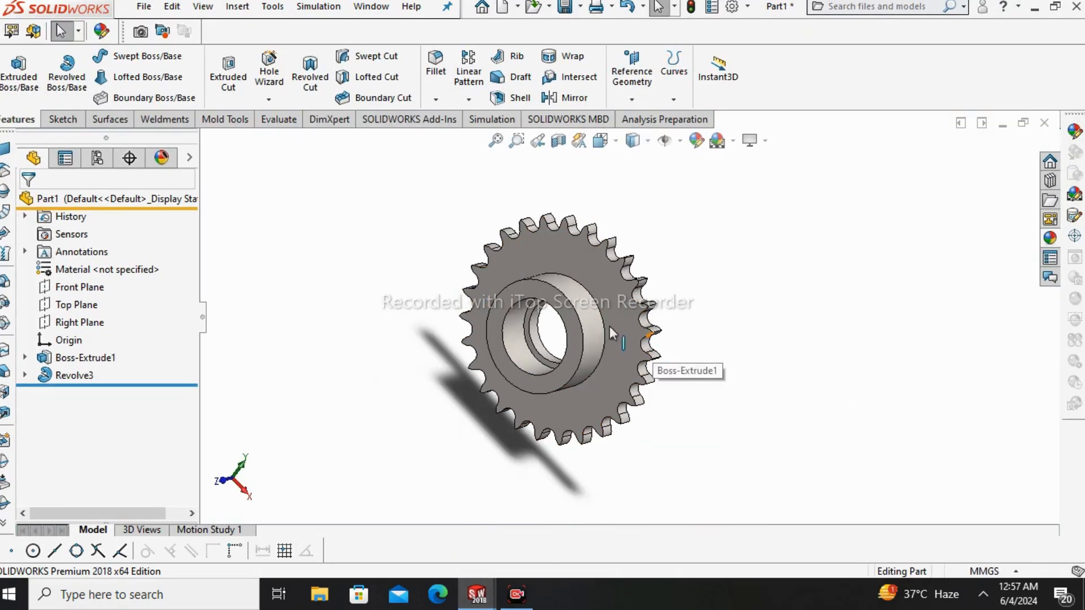
scroll(622, 311, "down", 2)
scroll(623, 312, "up", 3)
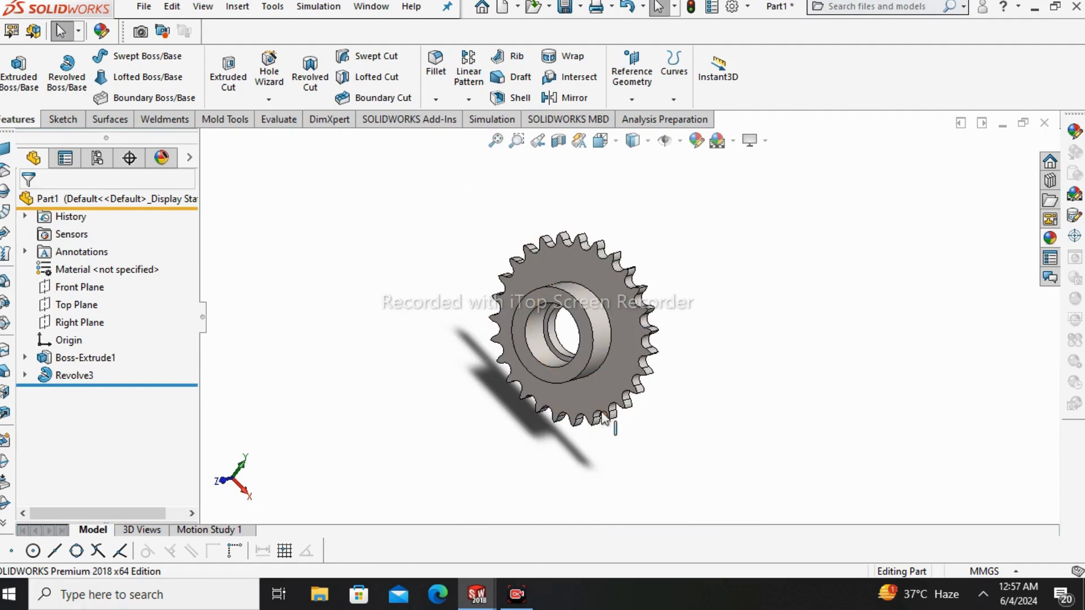